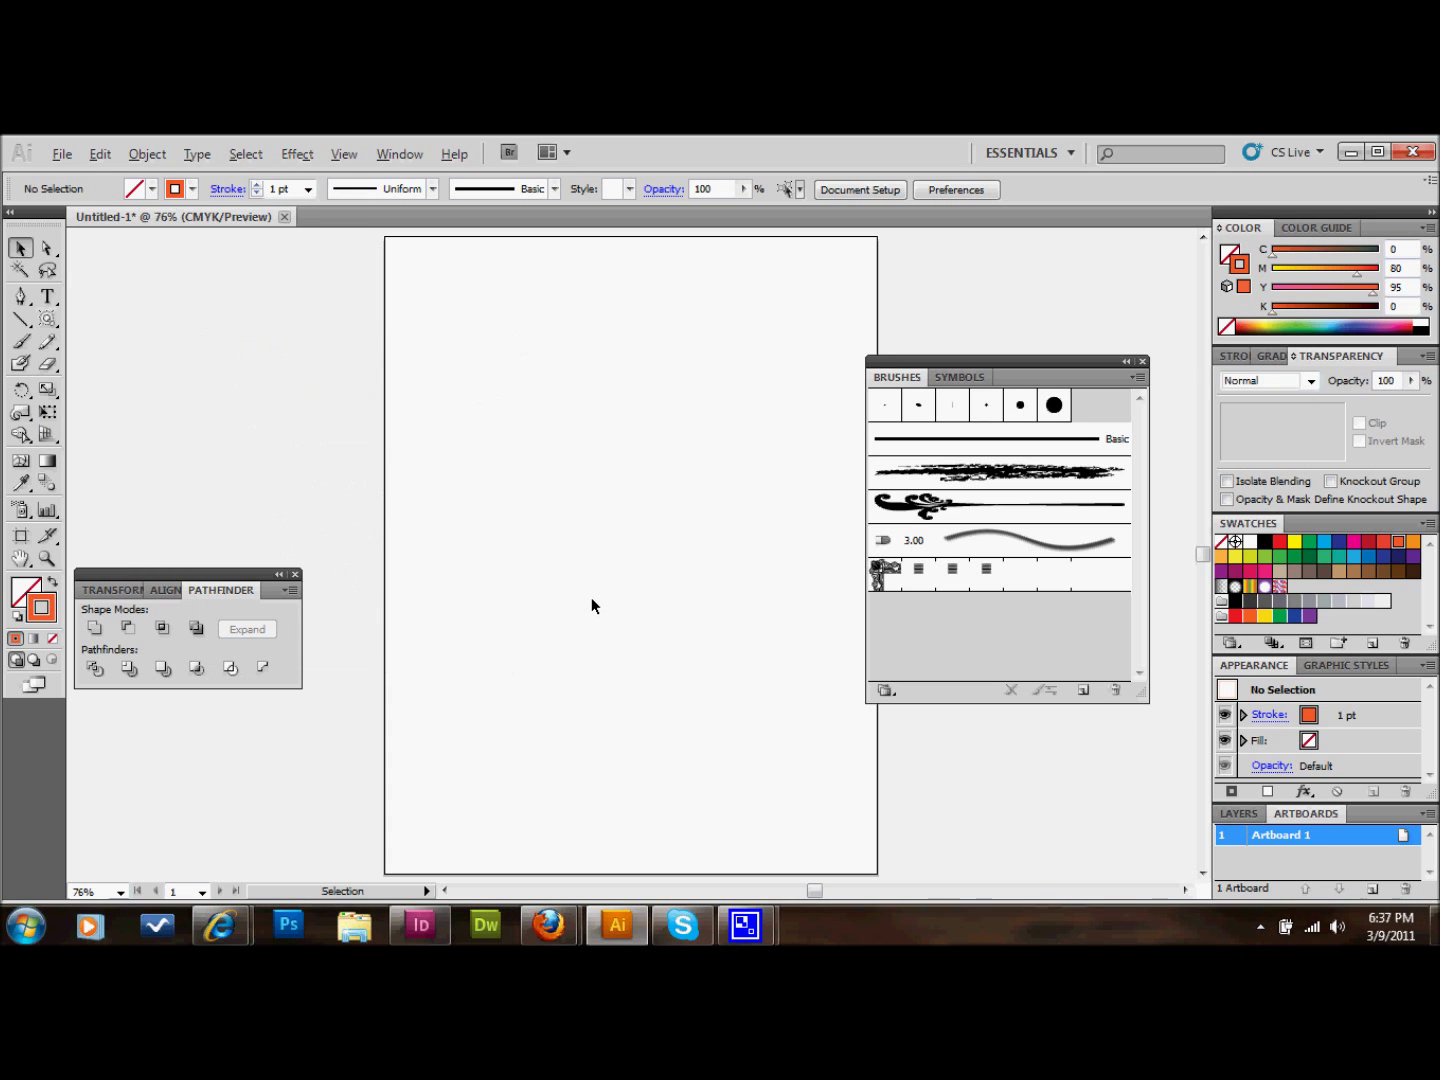
Close the floating Brushes panel so only the blank Untitled-1 artboard shows.
left_click(1143, 362)
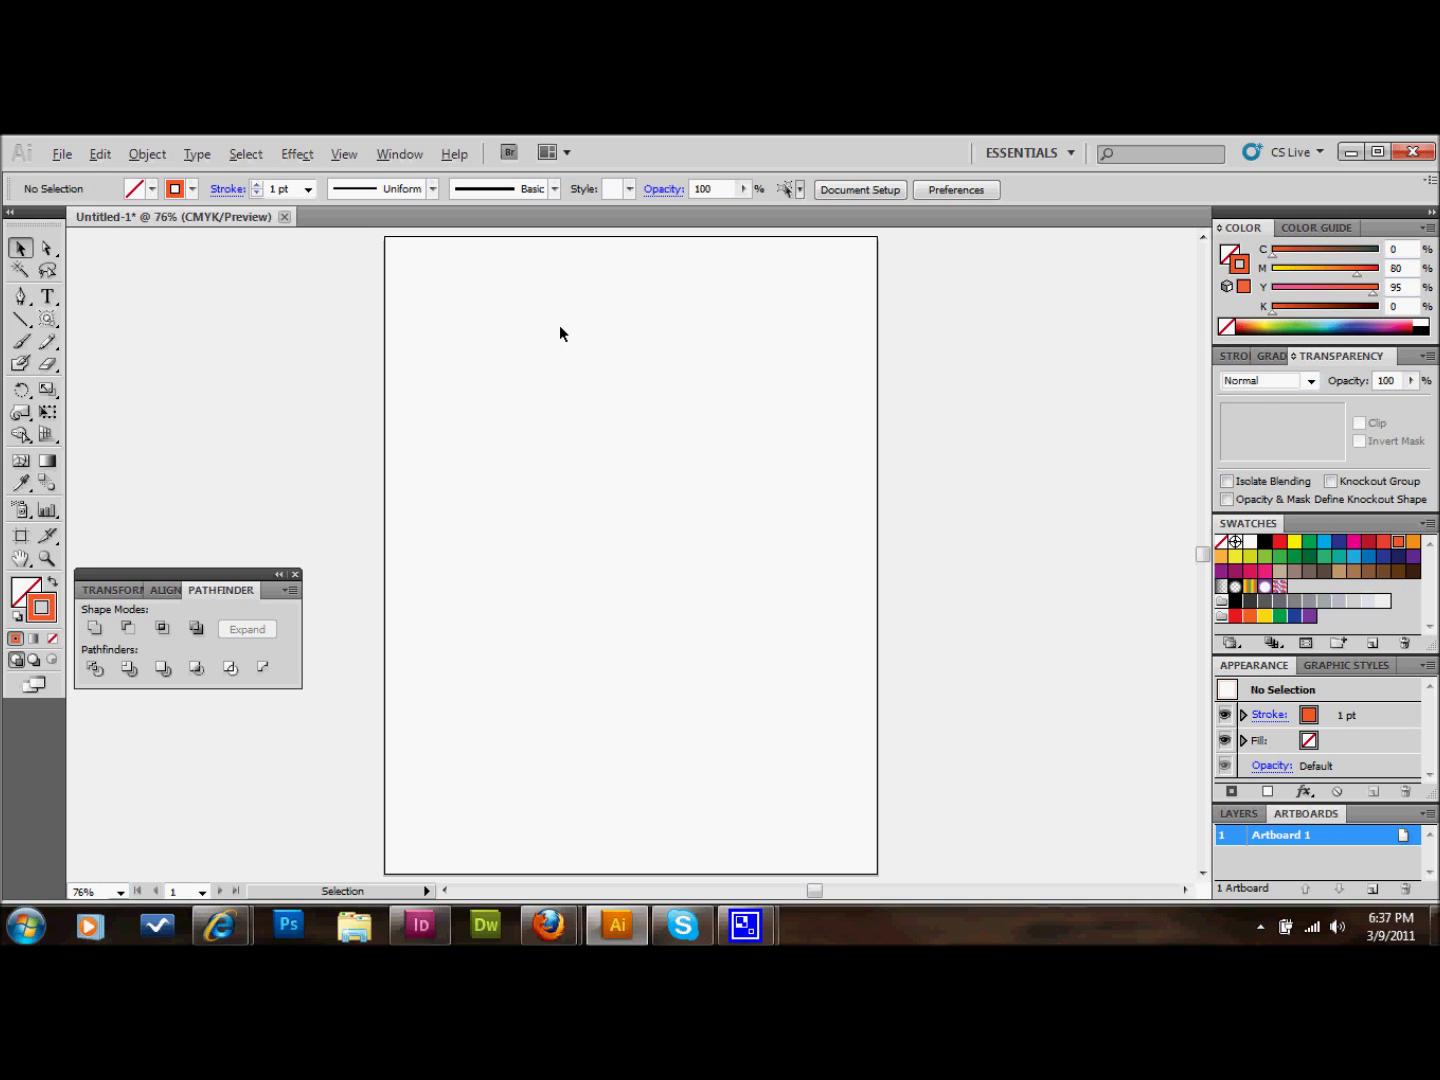
Reopen the Brushes panel and draw a smooth wavy curve down the page with the Pen tool.
left_click(397, 156)
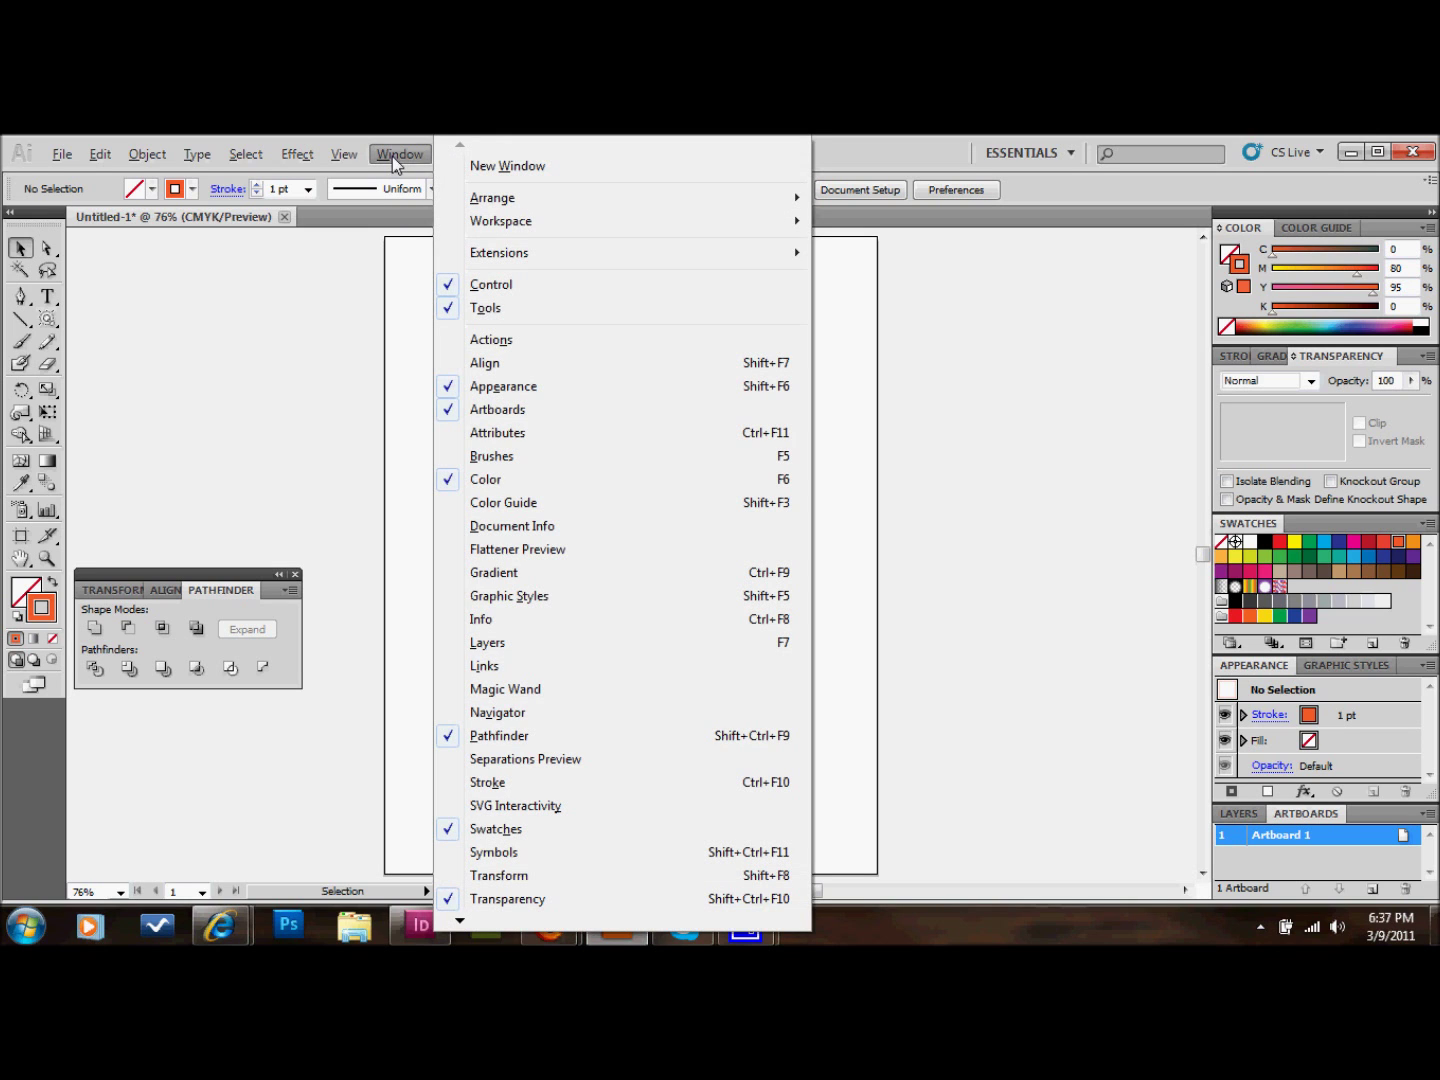
left_click(544, 470)
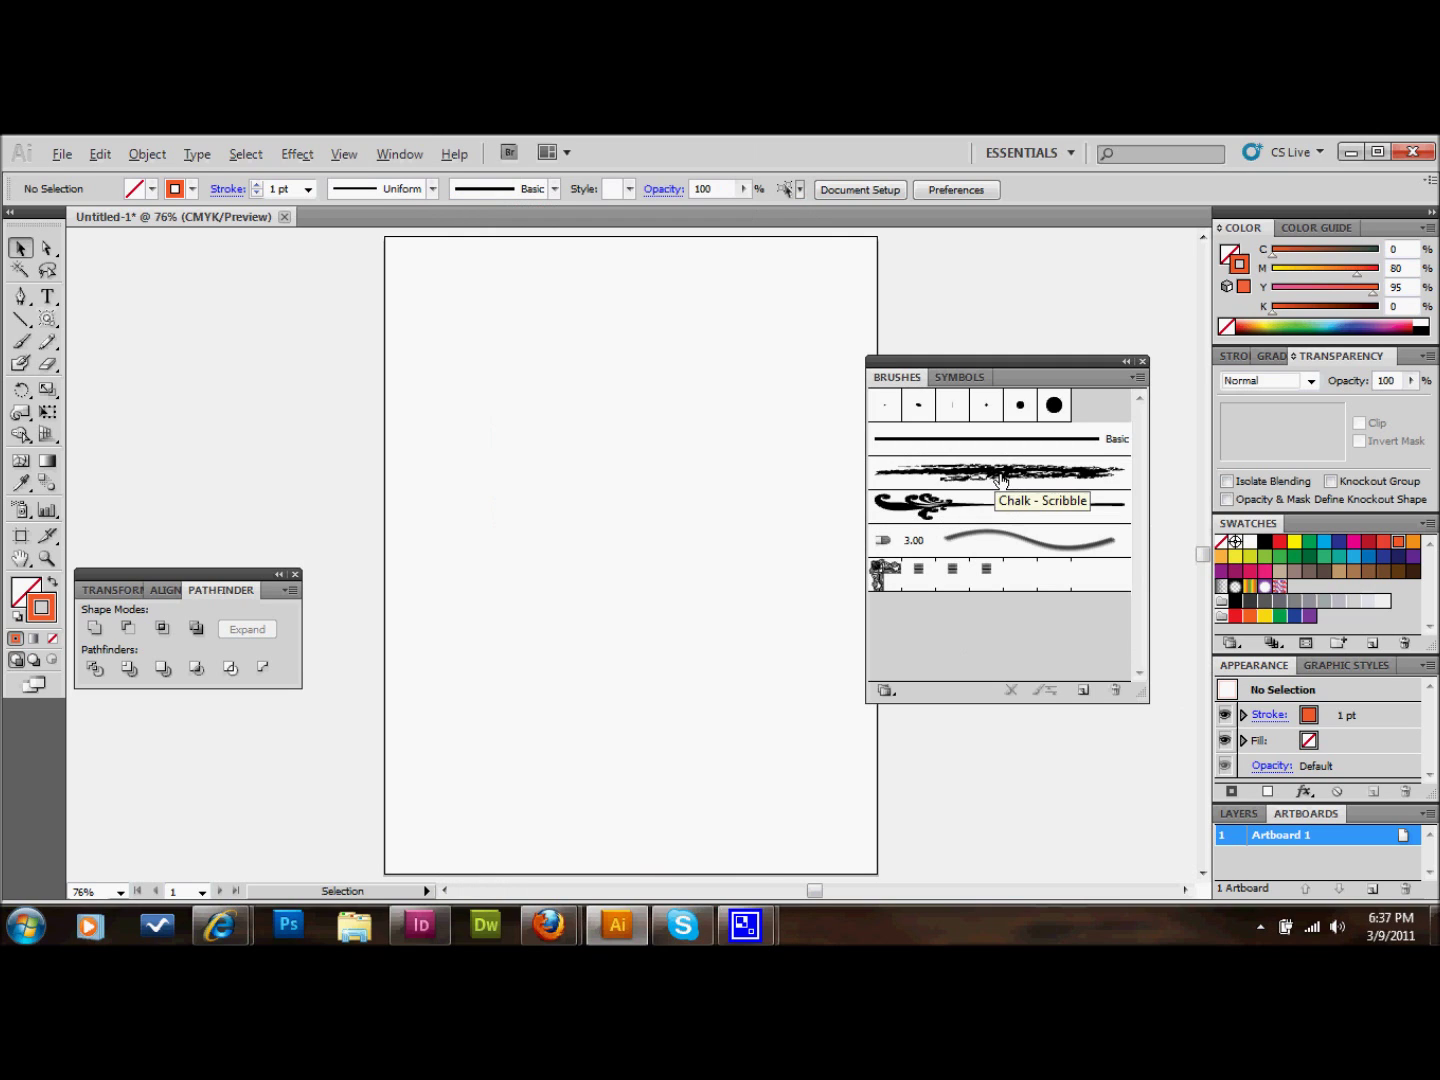
left_click(20, 296)
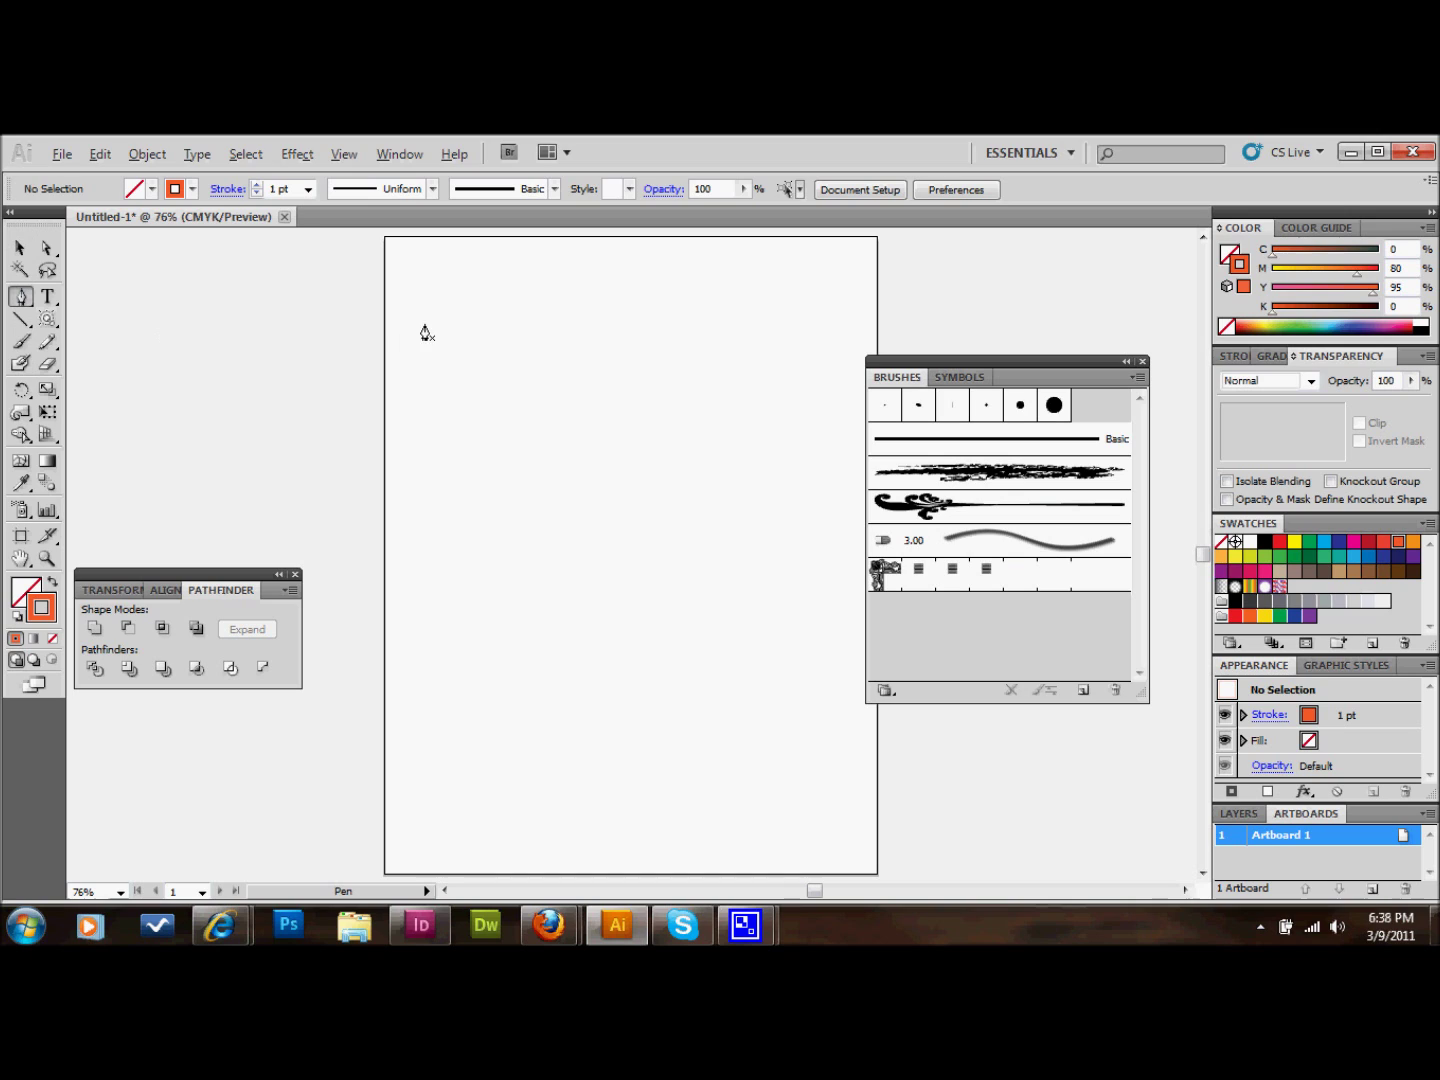
left_click(424, 323)
left_click_drag(535, 353, 576, 403)
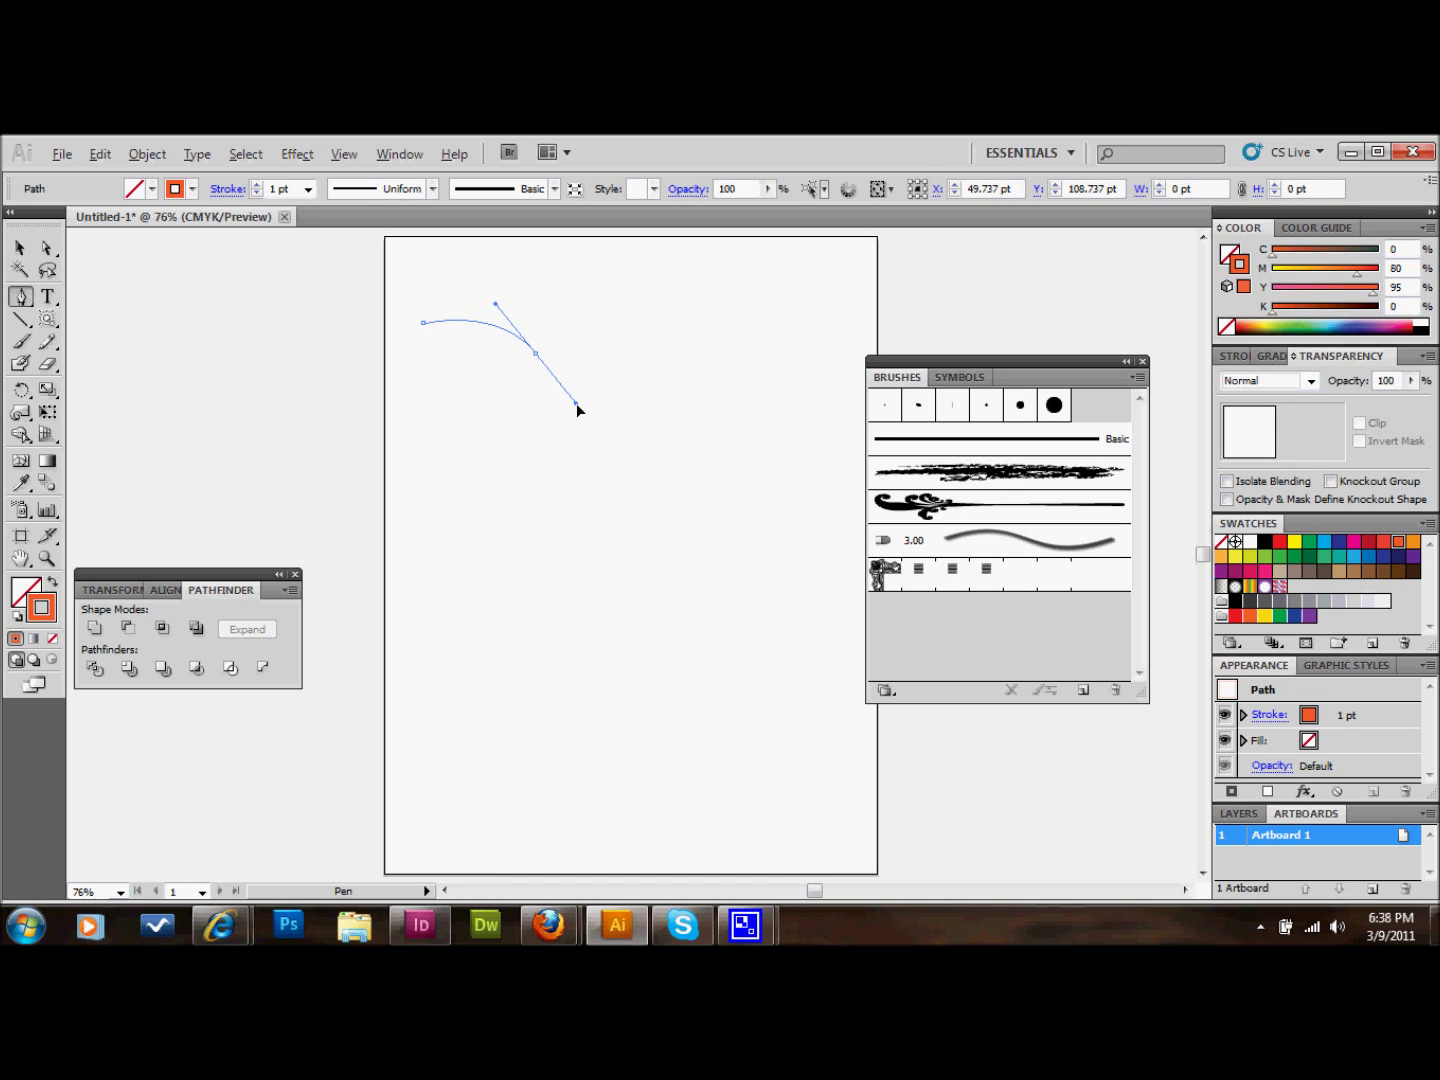
left_click_drag(498, 513, 537, 546)
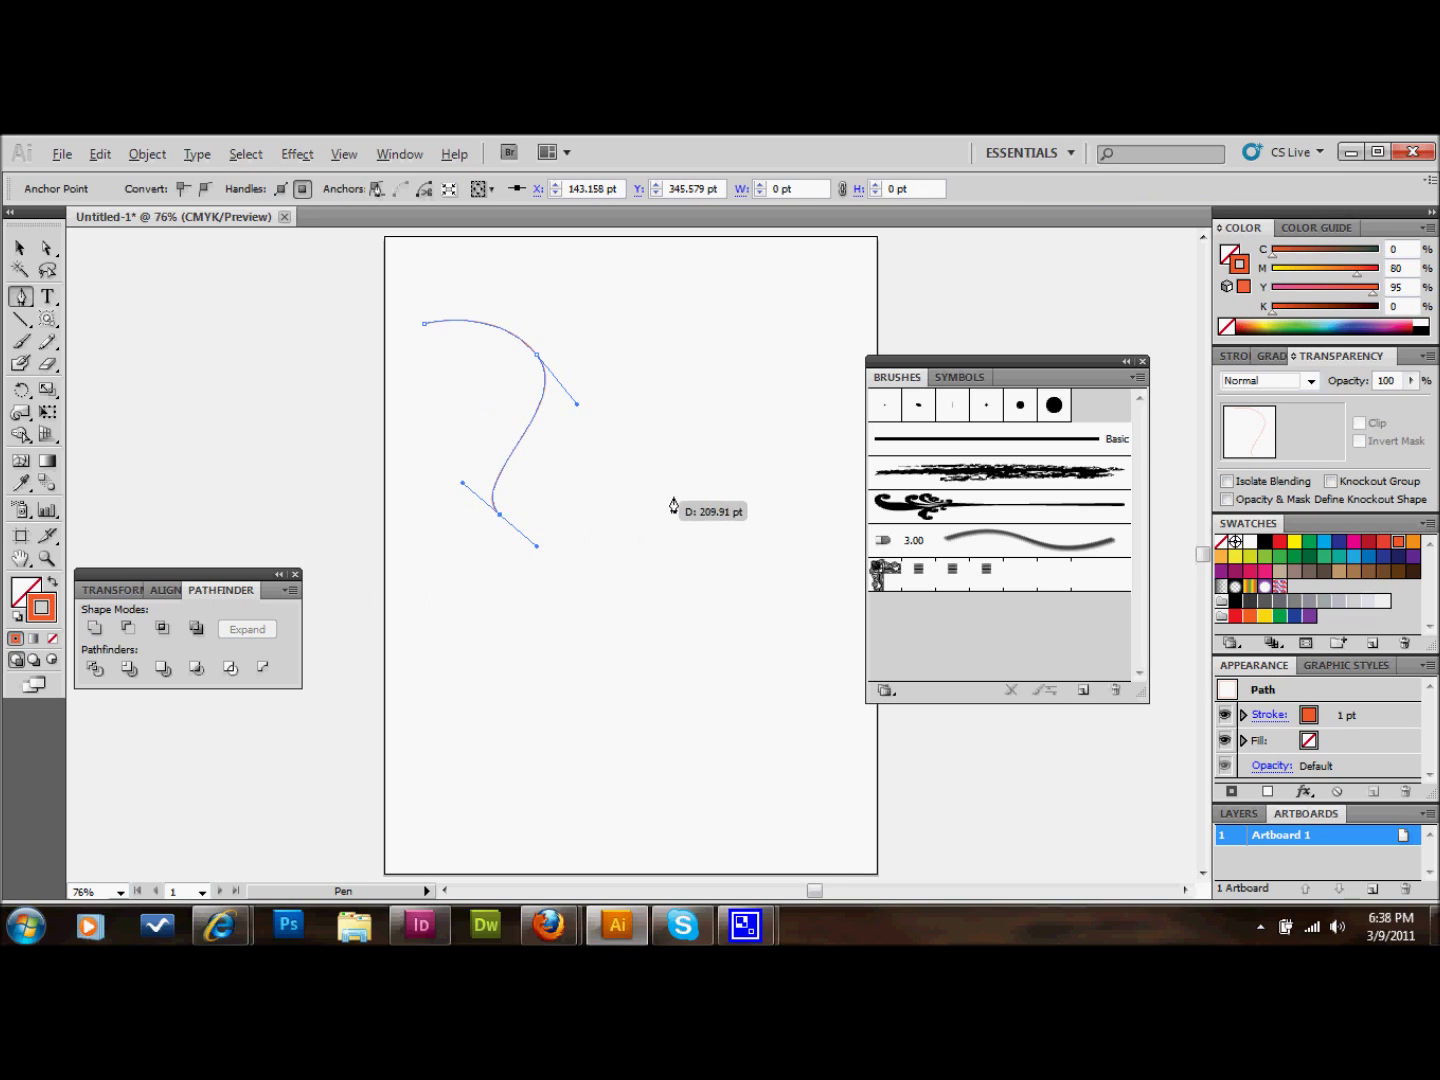
left_click_drag(715, 509, 755, 540)
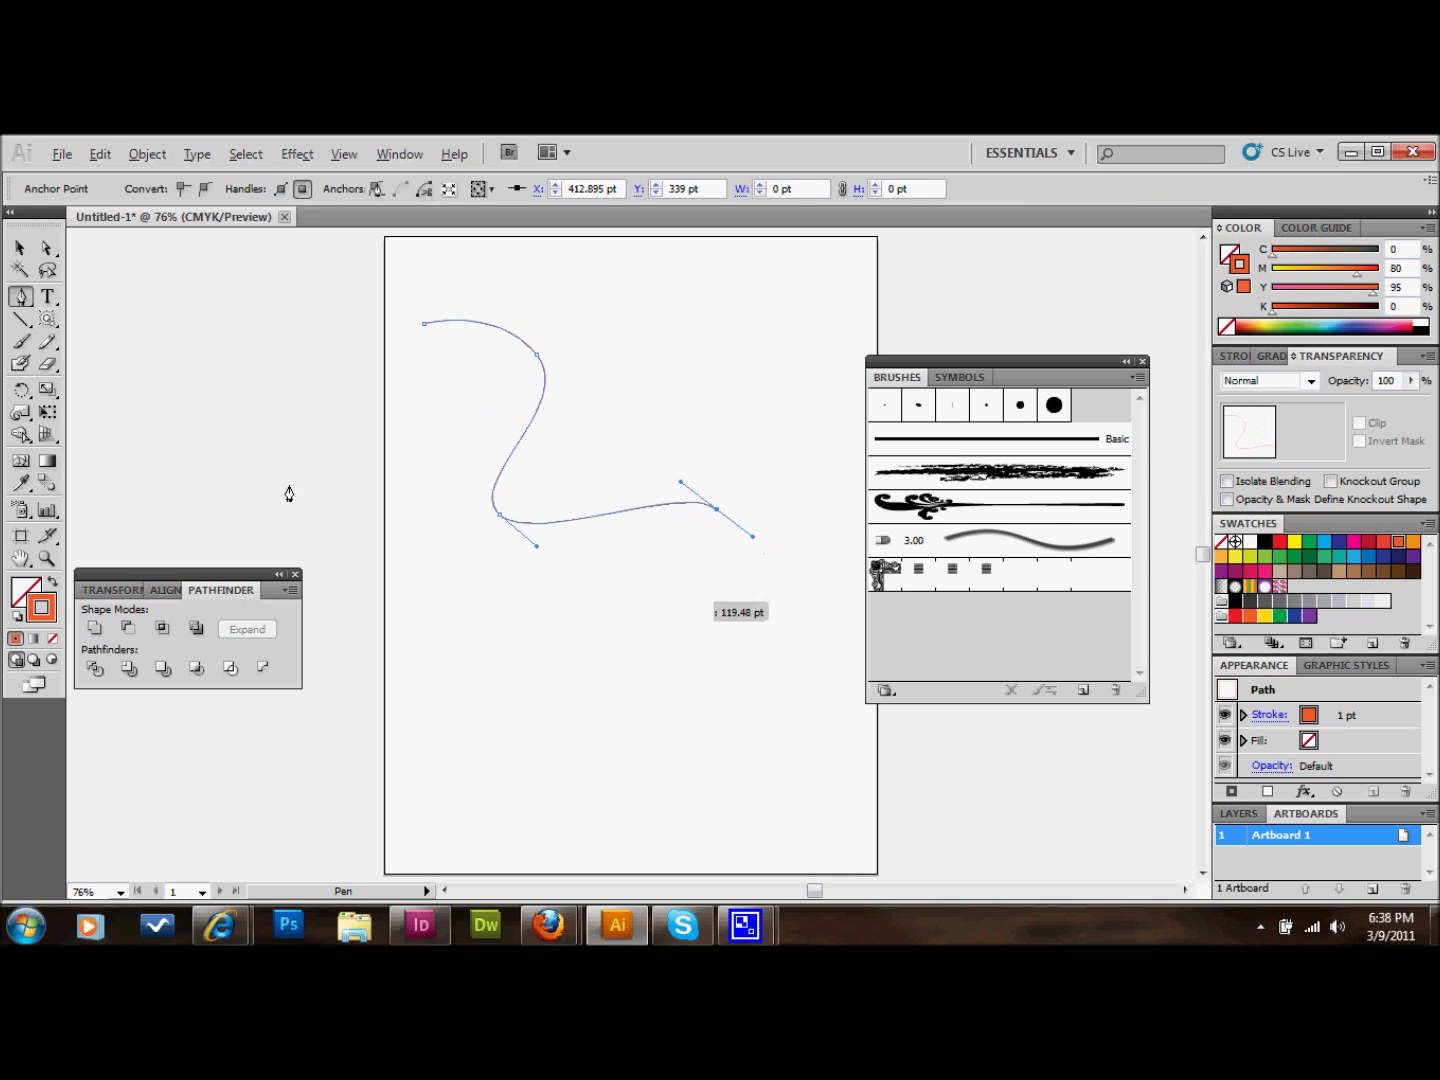
left_click_drag(700, 725, 787, 762)
left_click(20, 248)
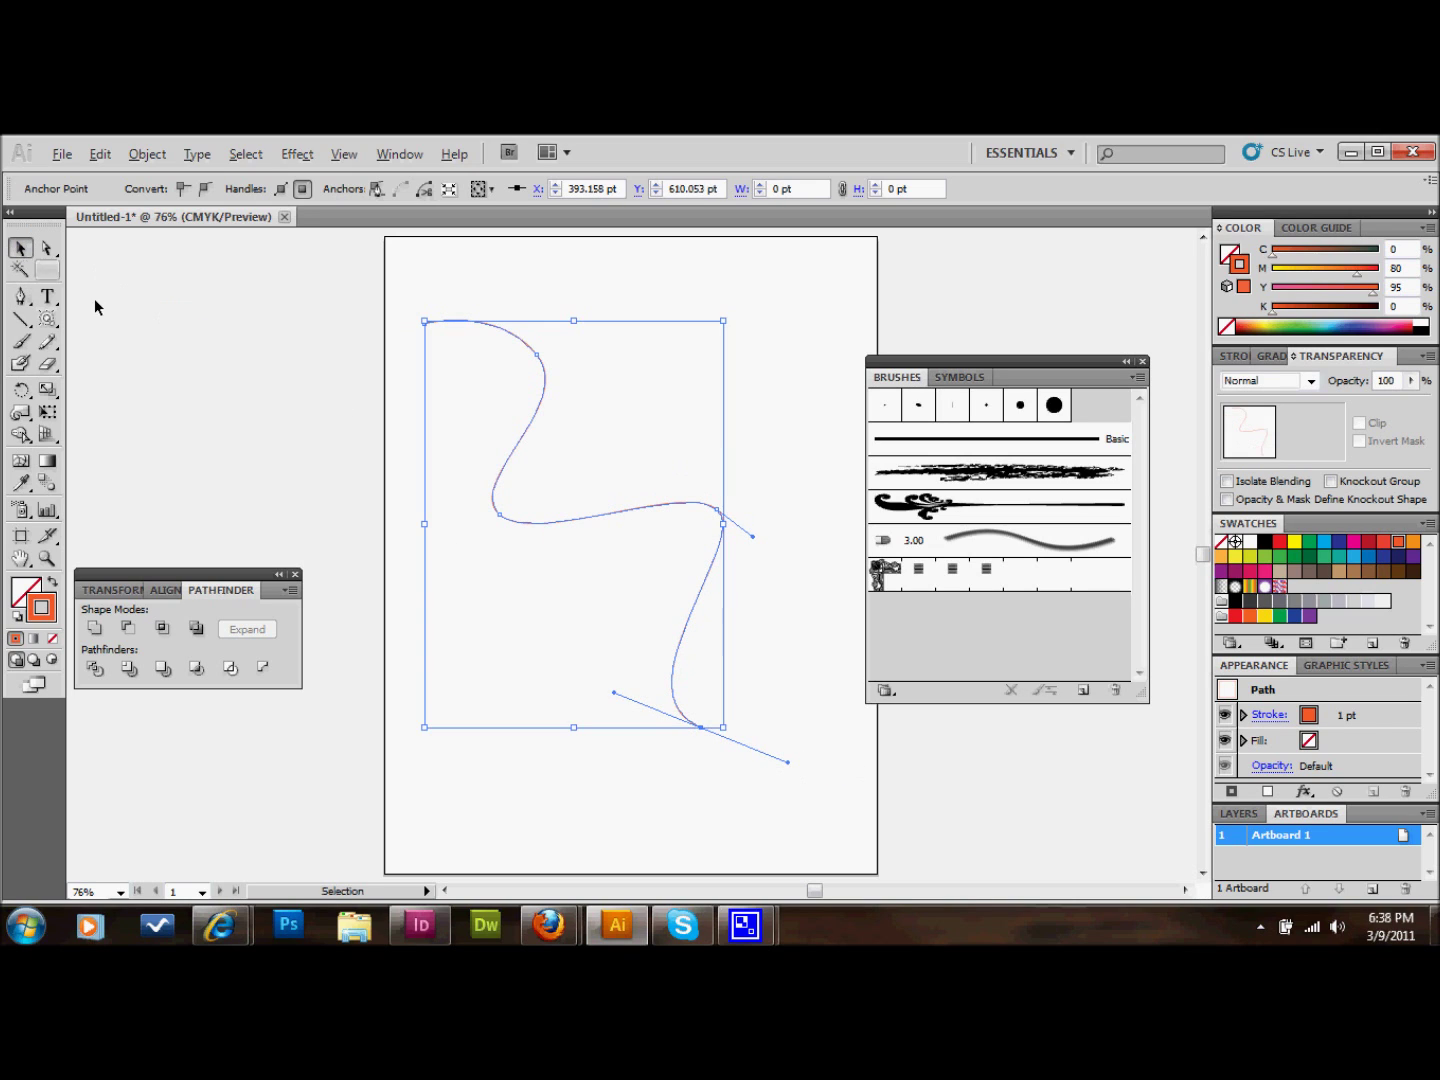
left_click(806, 537)
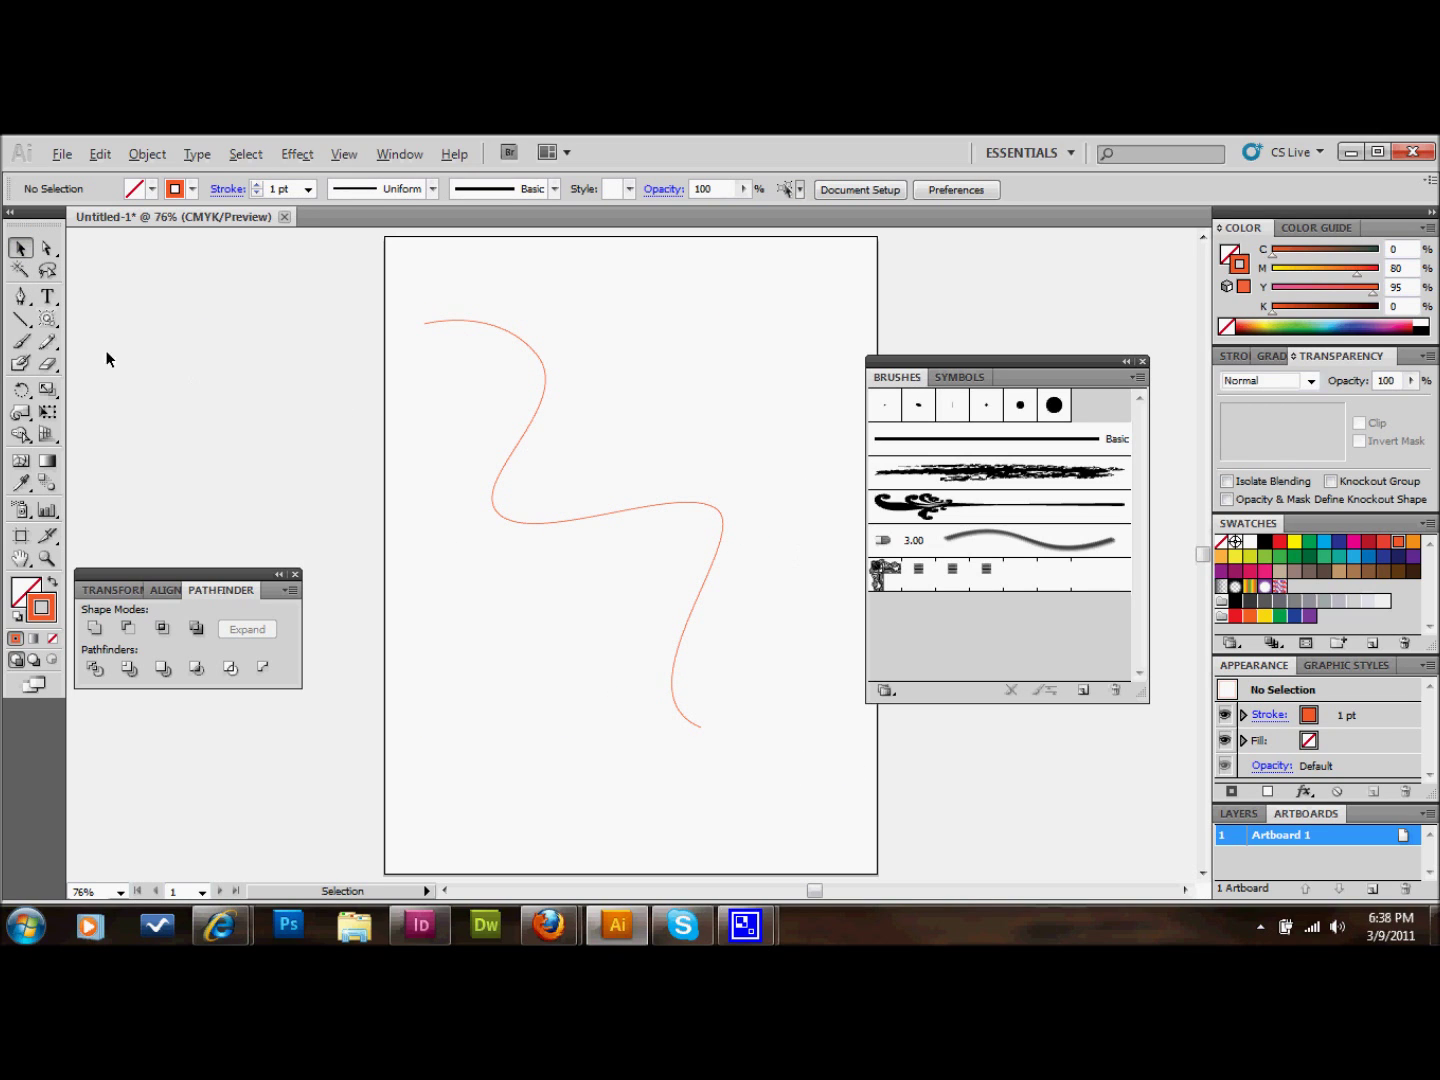
Draw a looping freehand curve with the Pencil tool, then deselect it.
left_click(48, 341)
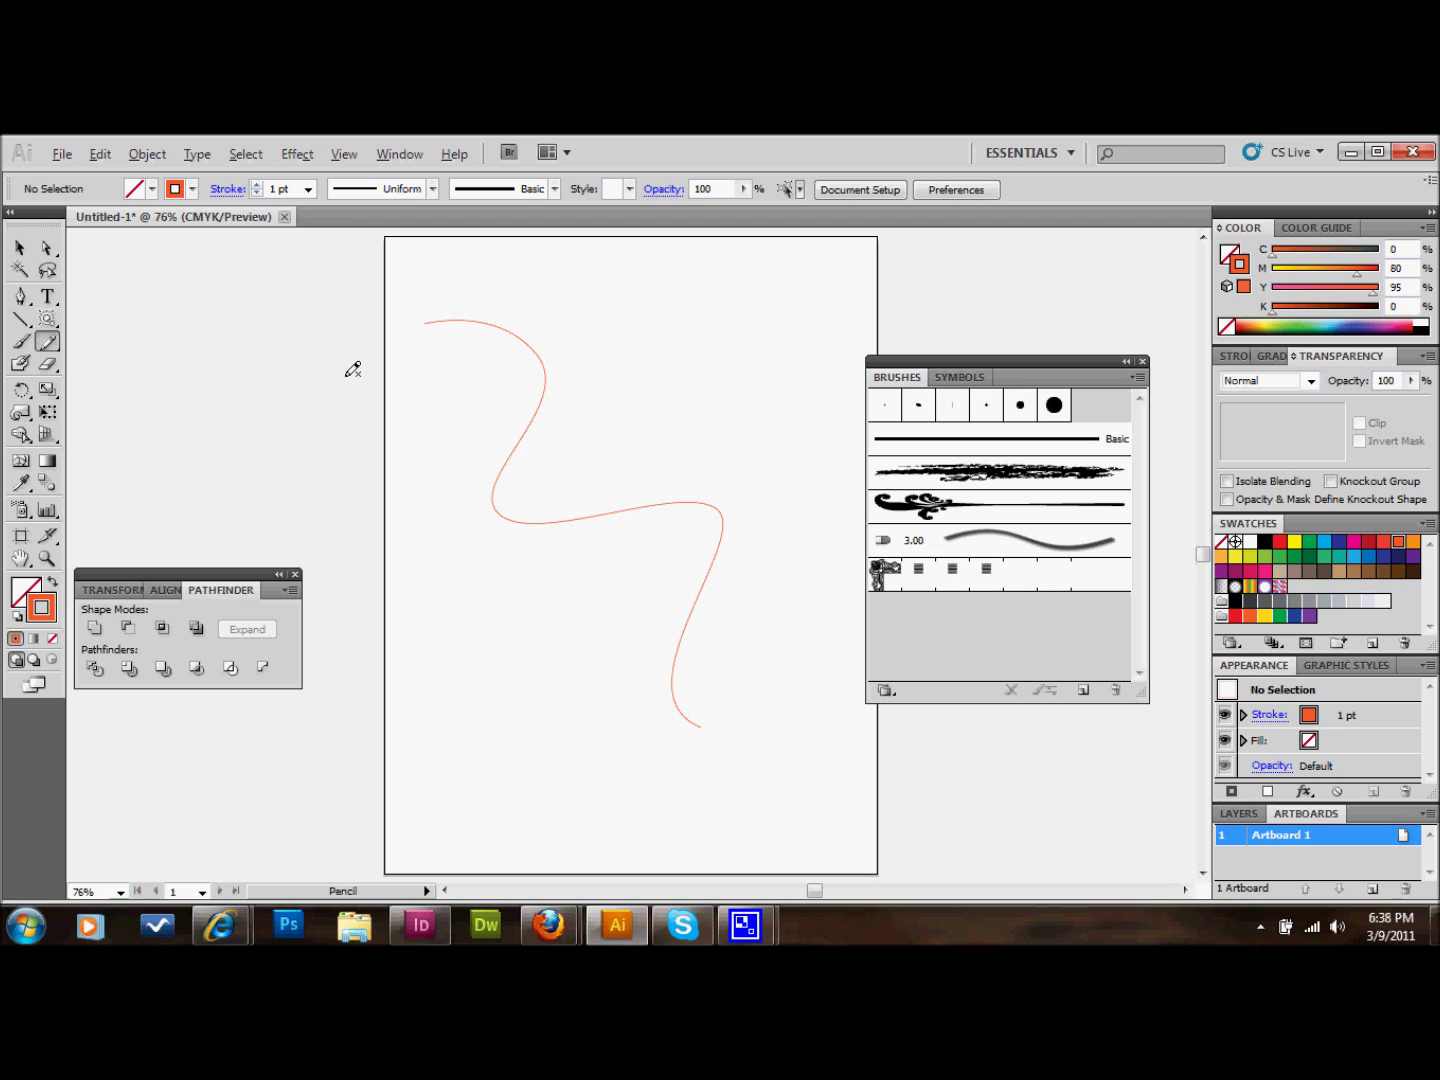
mouse_move(346, 374)
left_mouse_down()
mouse_move(318, 401)
mouse_move(446, 577)
mouse_move(383, 750)
mouse_move(514, 674)
mouse_move(489, 637)
mouse_move(559, 640)
mouse_move(604, 784)
mouse_move(637, 775)
left_mouse_up()
left_click(20, 247)
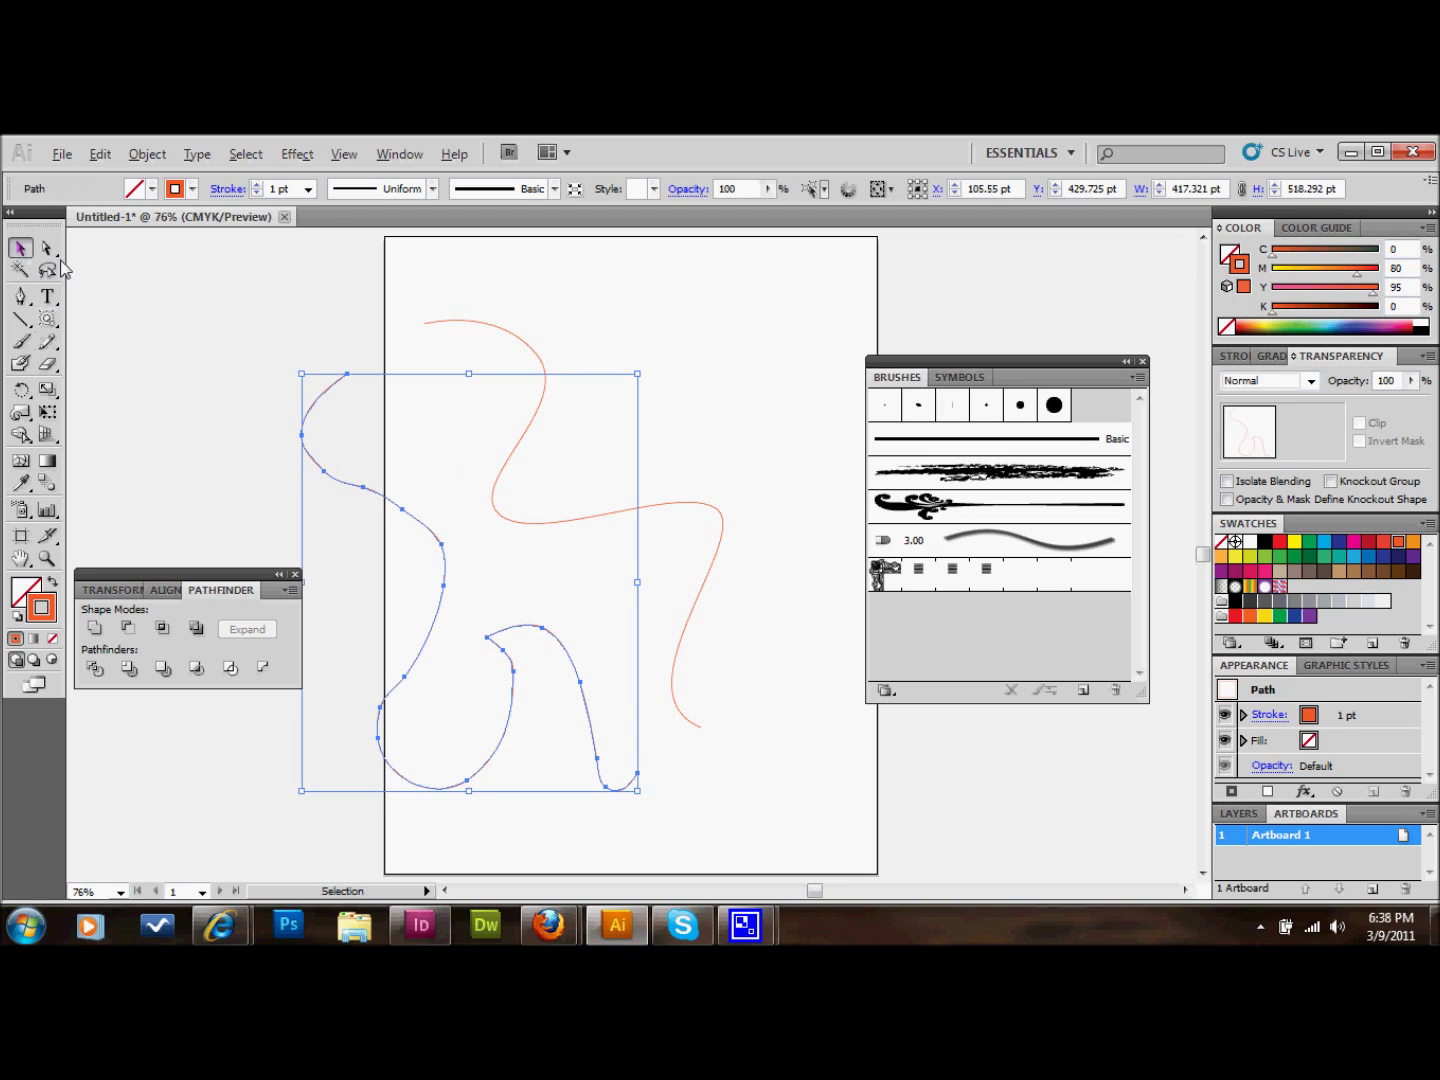
left_click(579, 304)
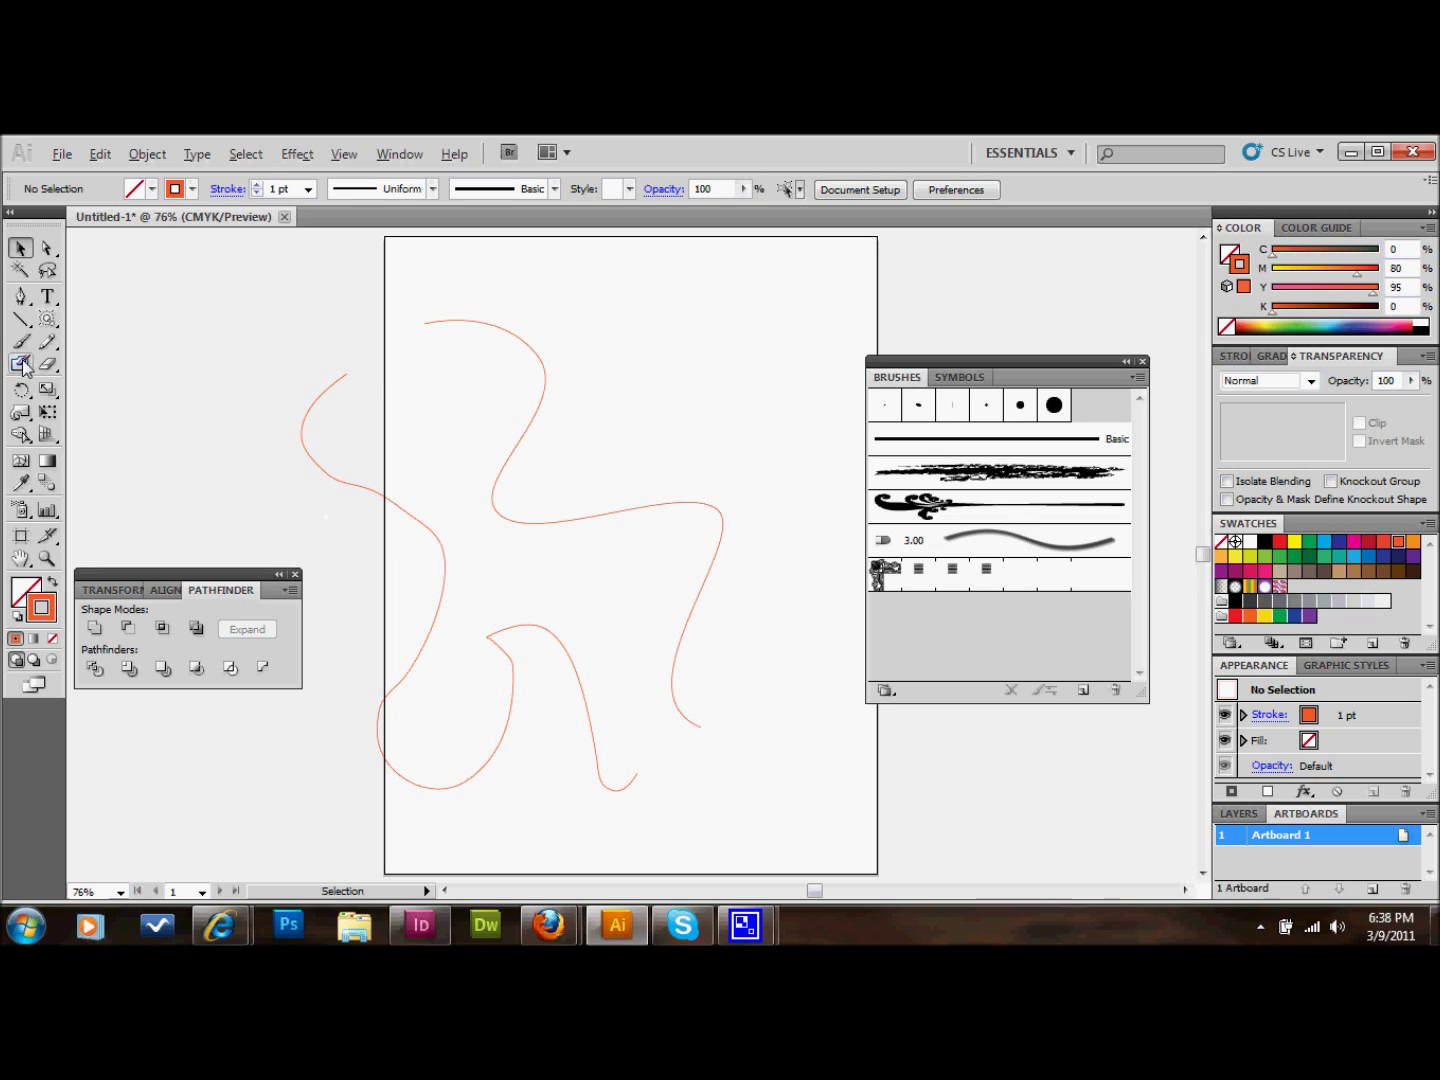
Draw a thin three-point triangle near the top, filled orange with no stroke.
left_click(21, 297)
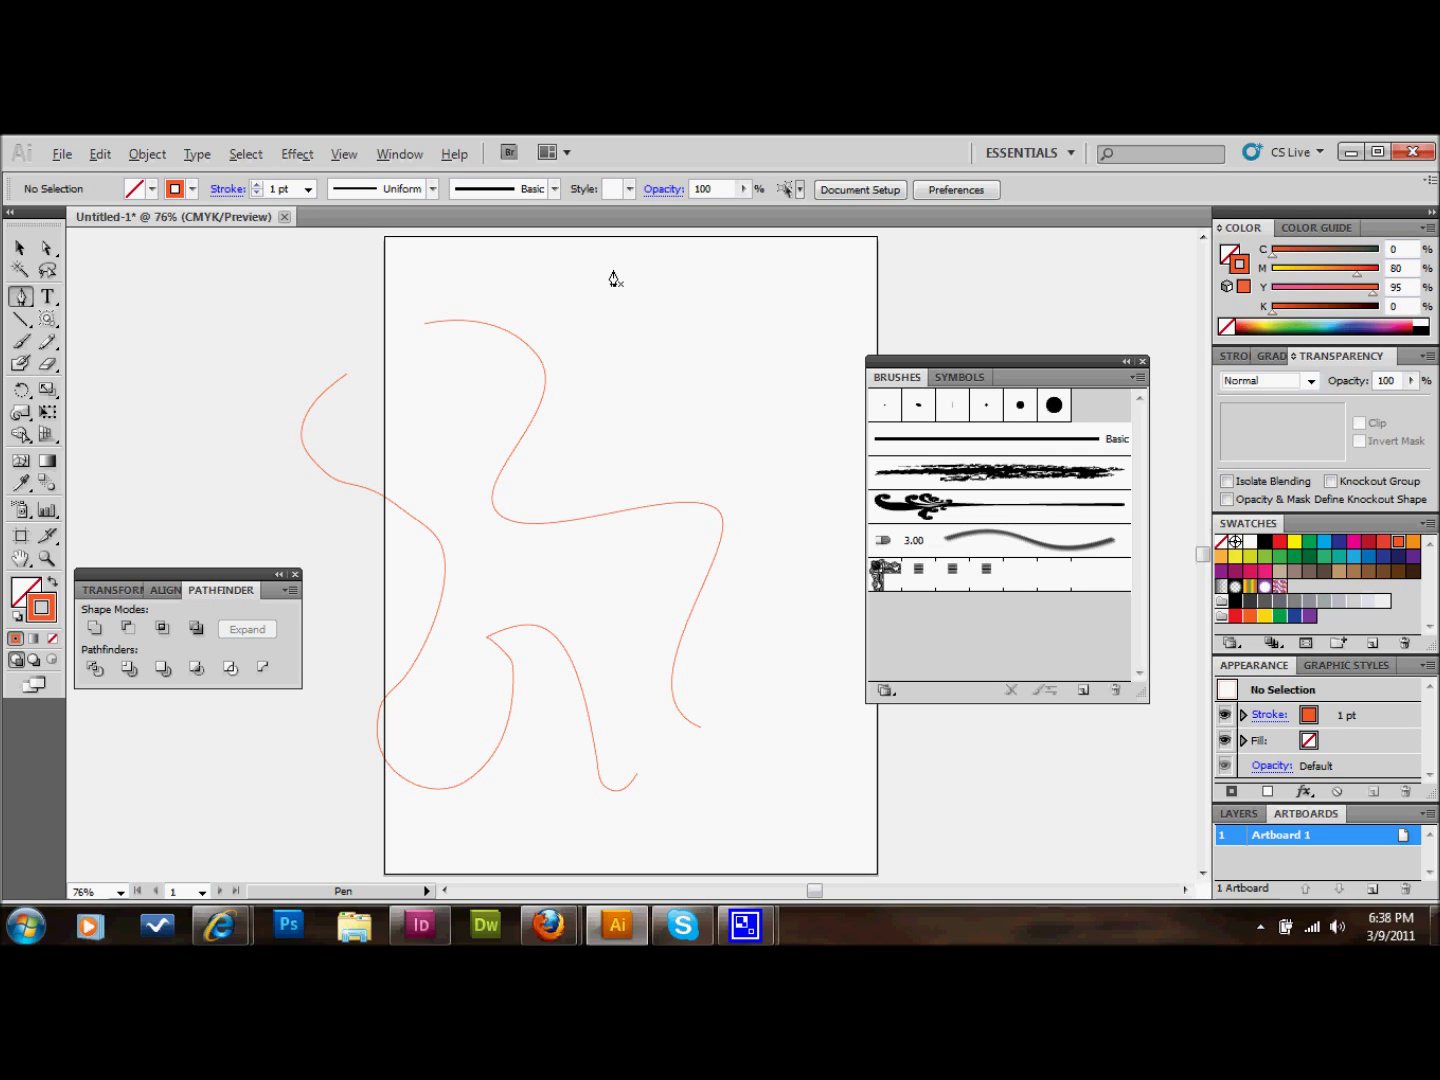
left_click_drag(614, 273, 651, 279)
left_click(695, 276)
left_click(614, 270)
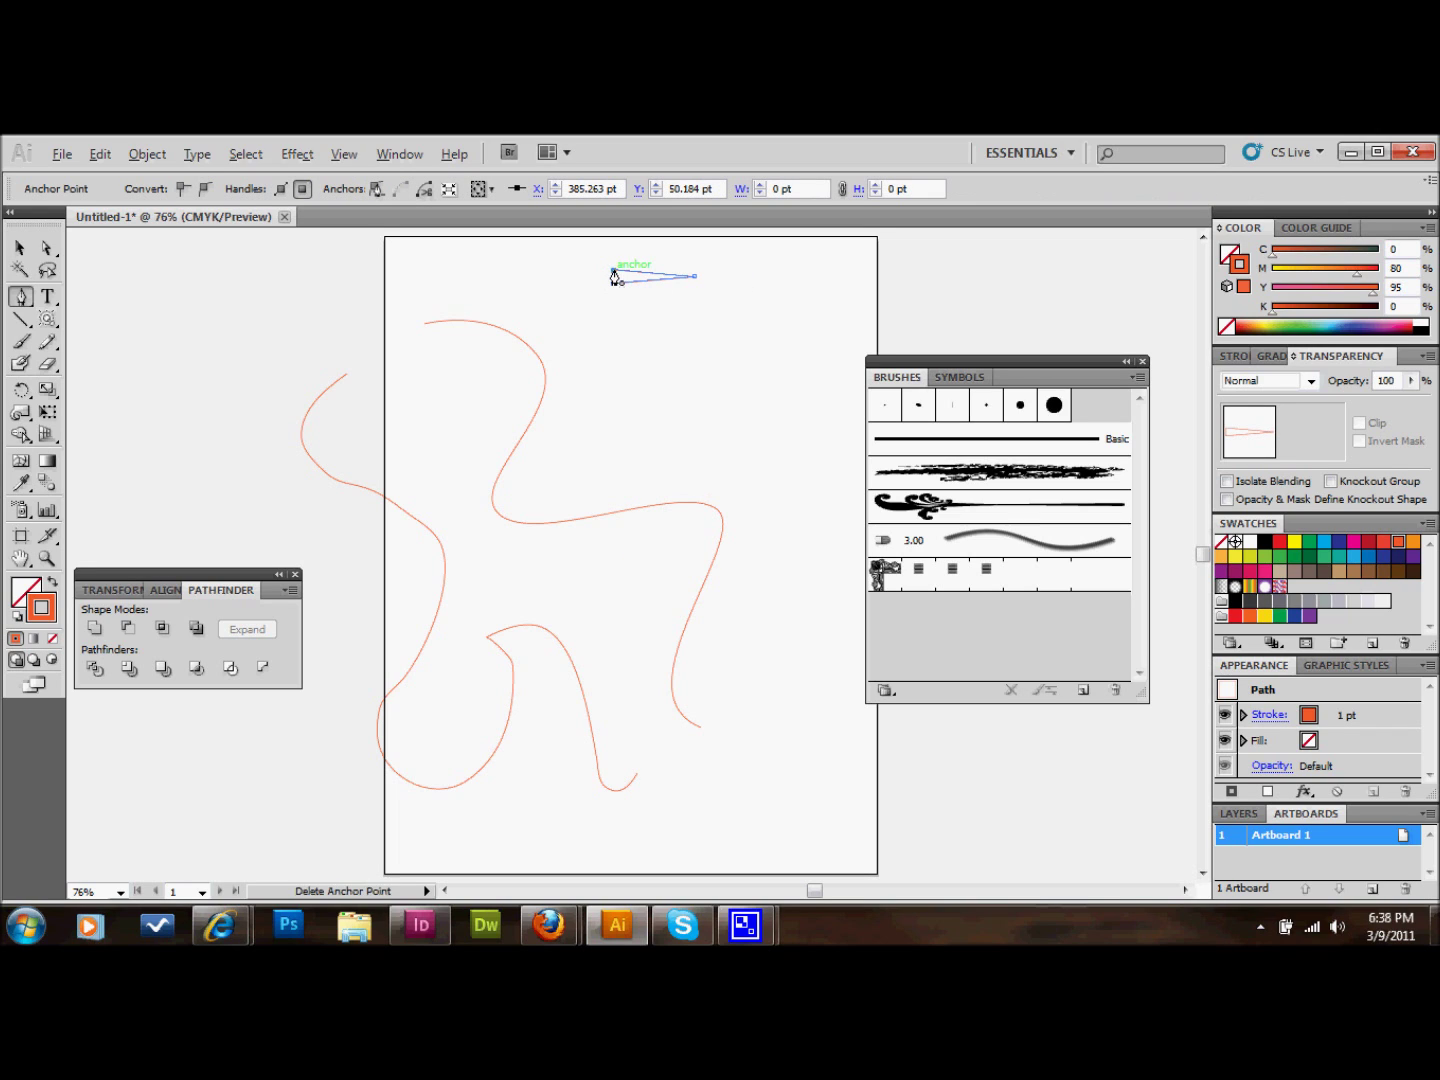
left_click(52, 580)
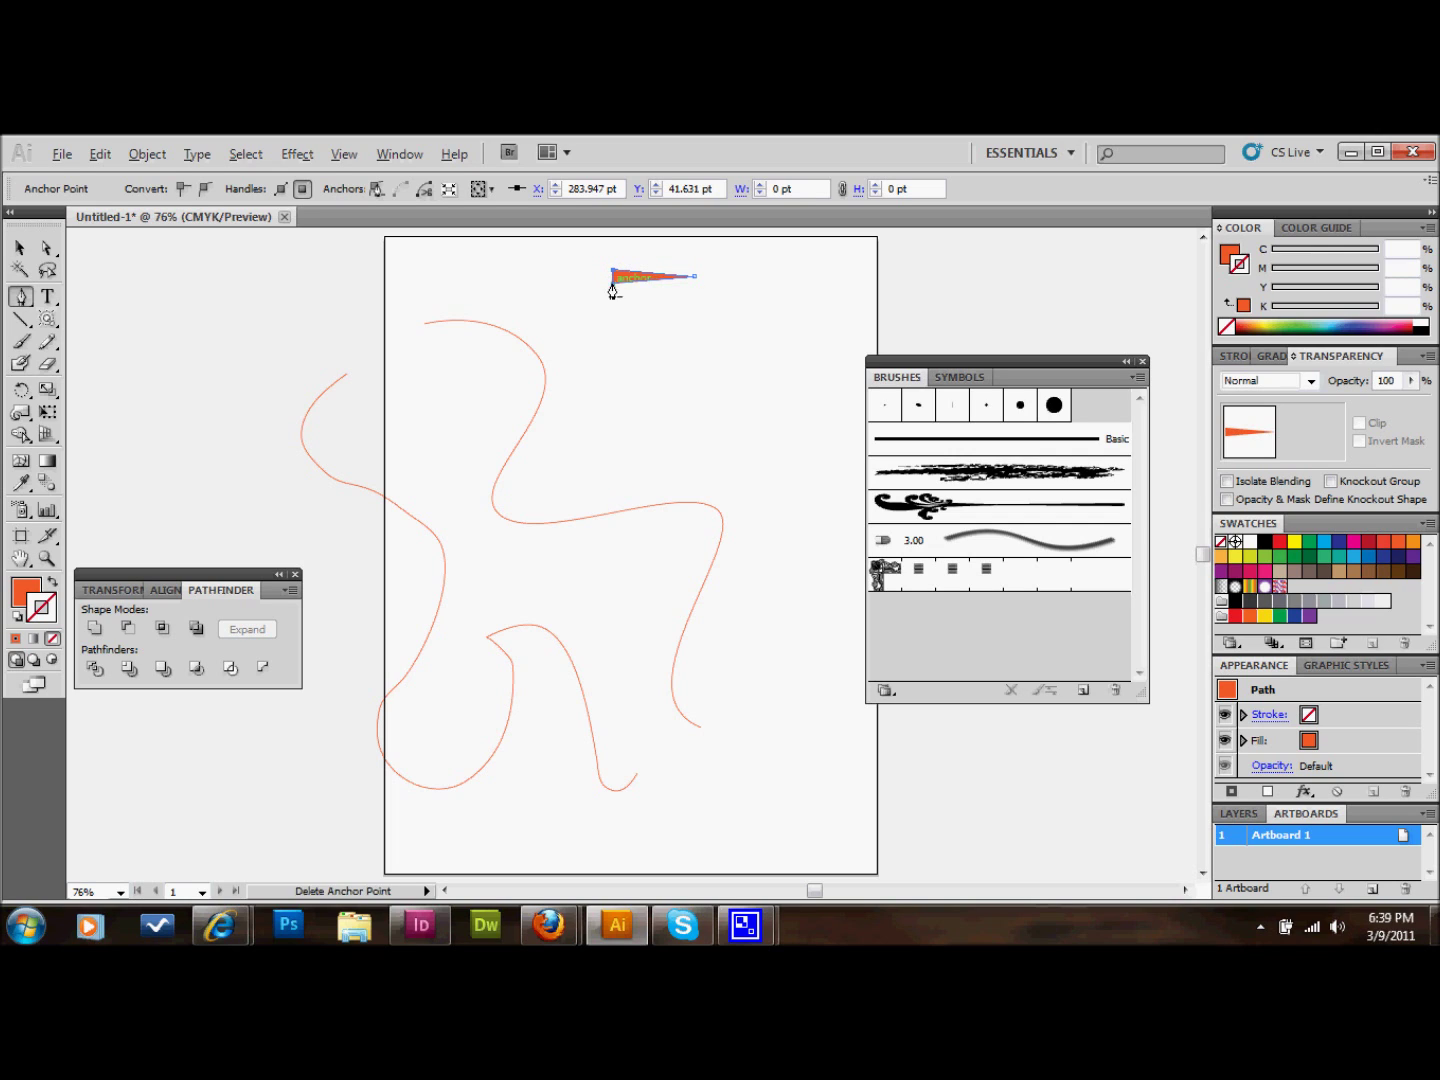
left_click(21, 248)
left_click(653, 319)
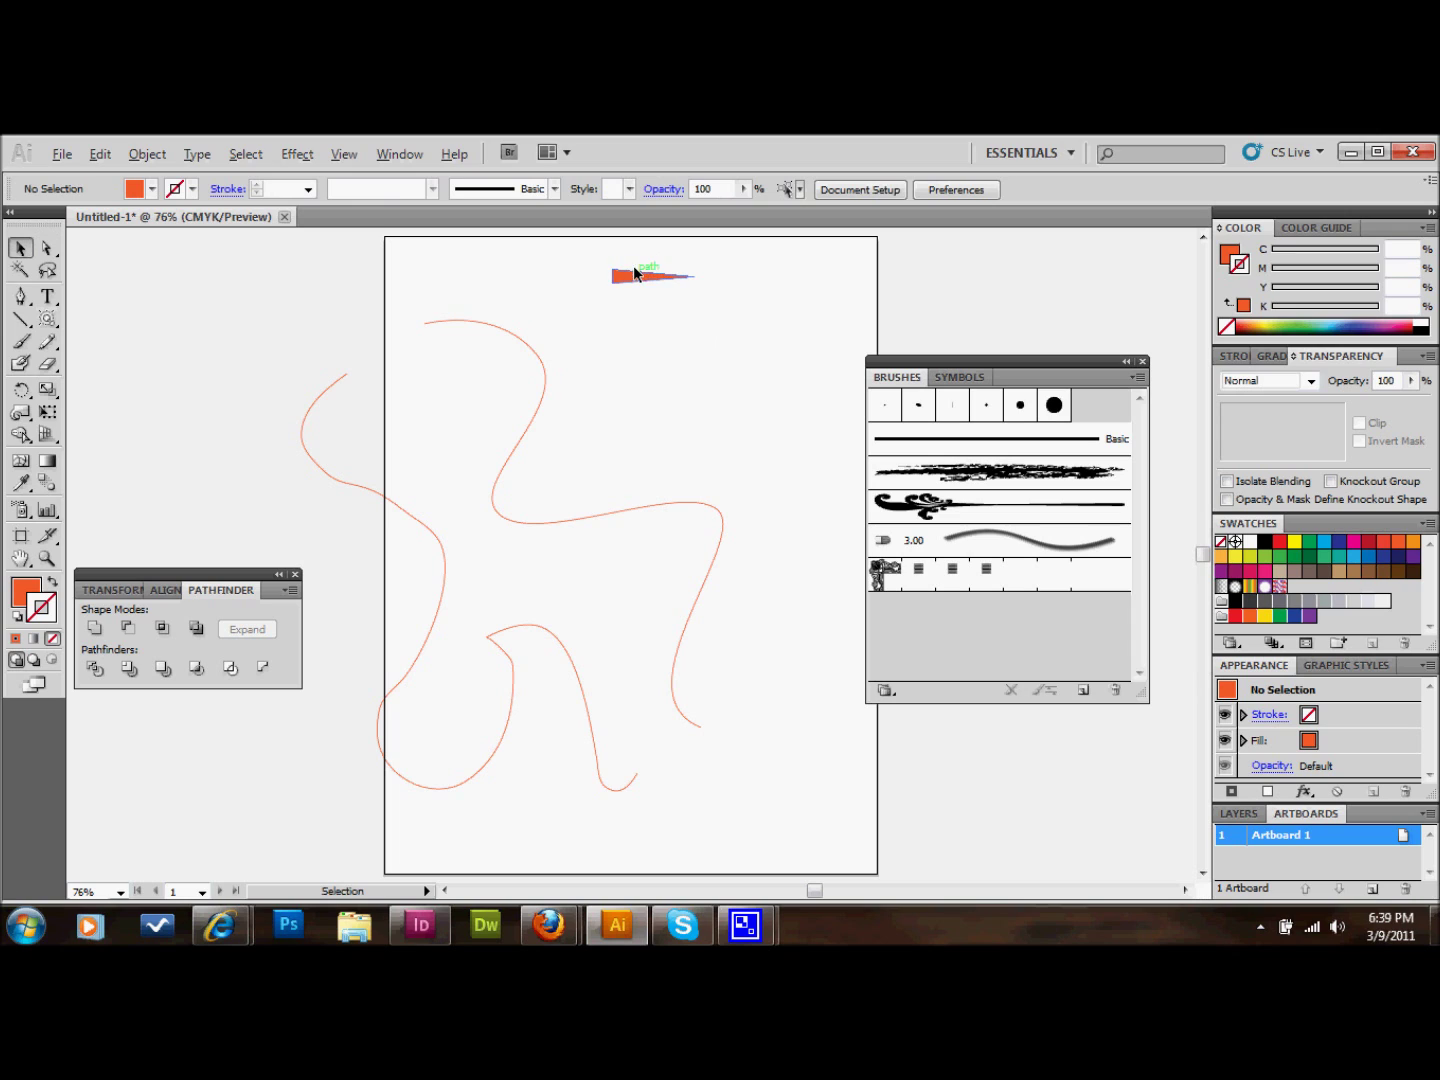
Save the orange triangle as Art Brush 1 and delete the original shape.
left_click_drag(633, 268, 931, 505)
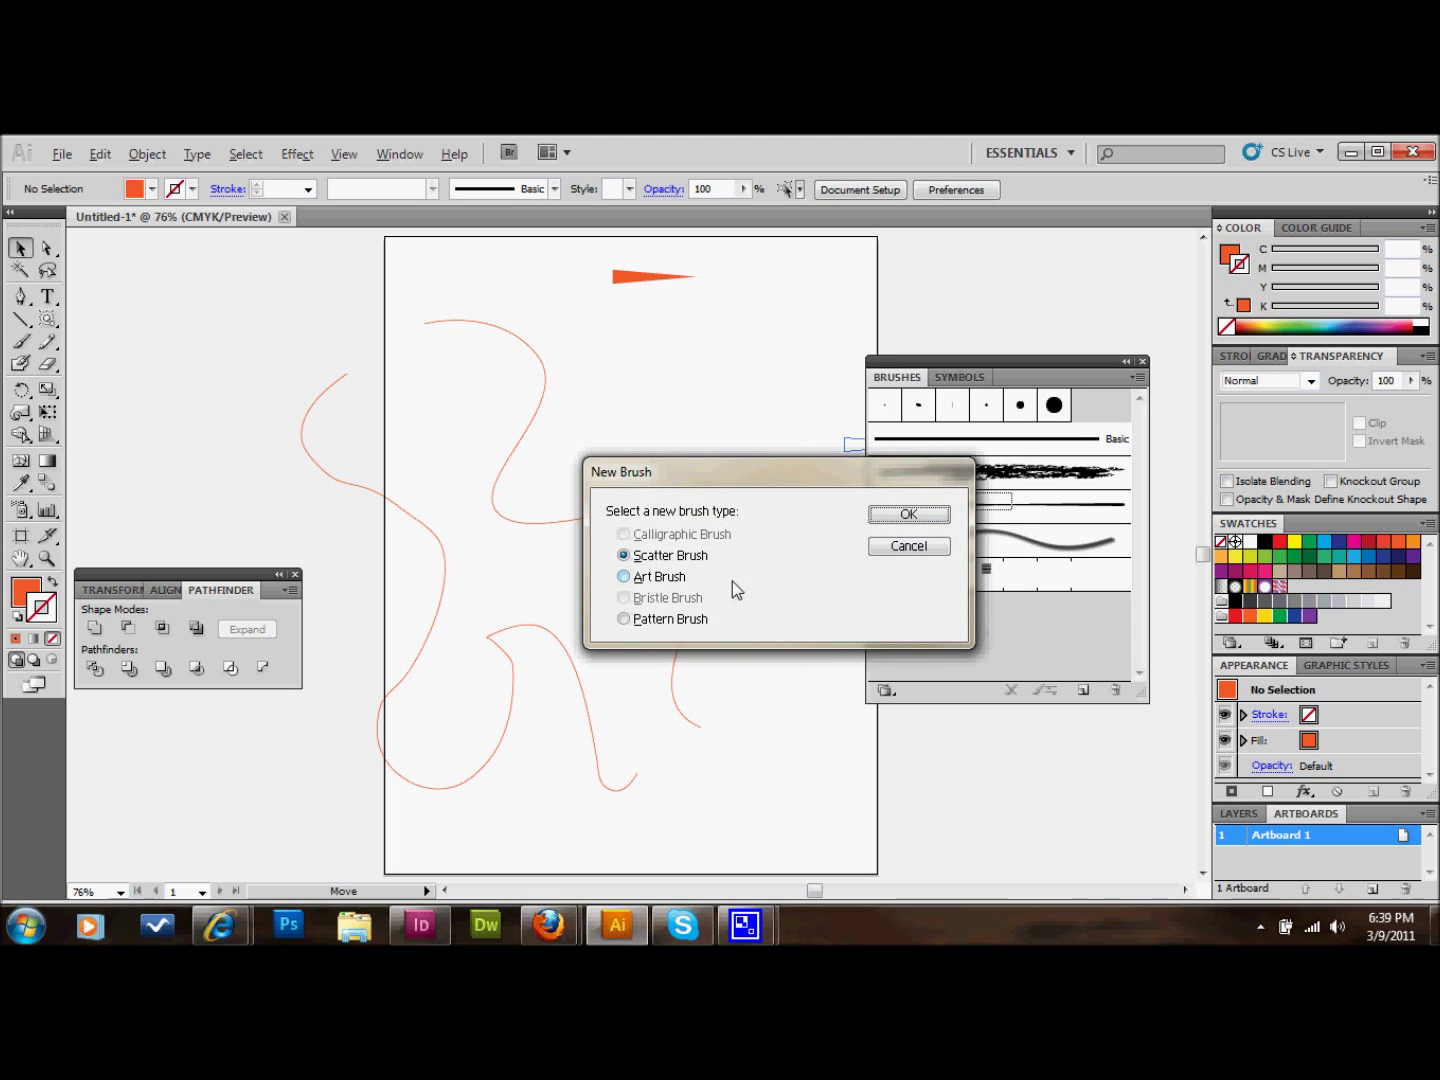
left_click(623, 577)
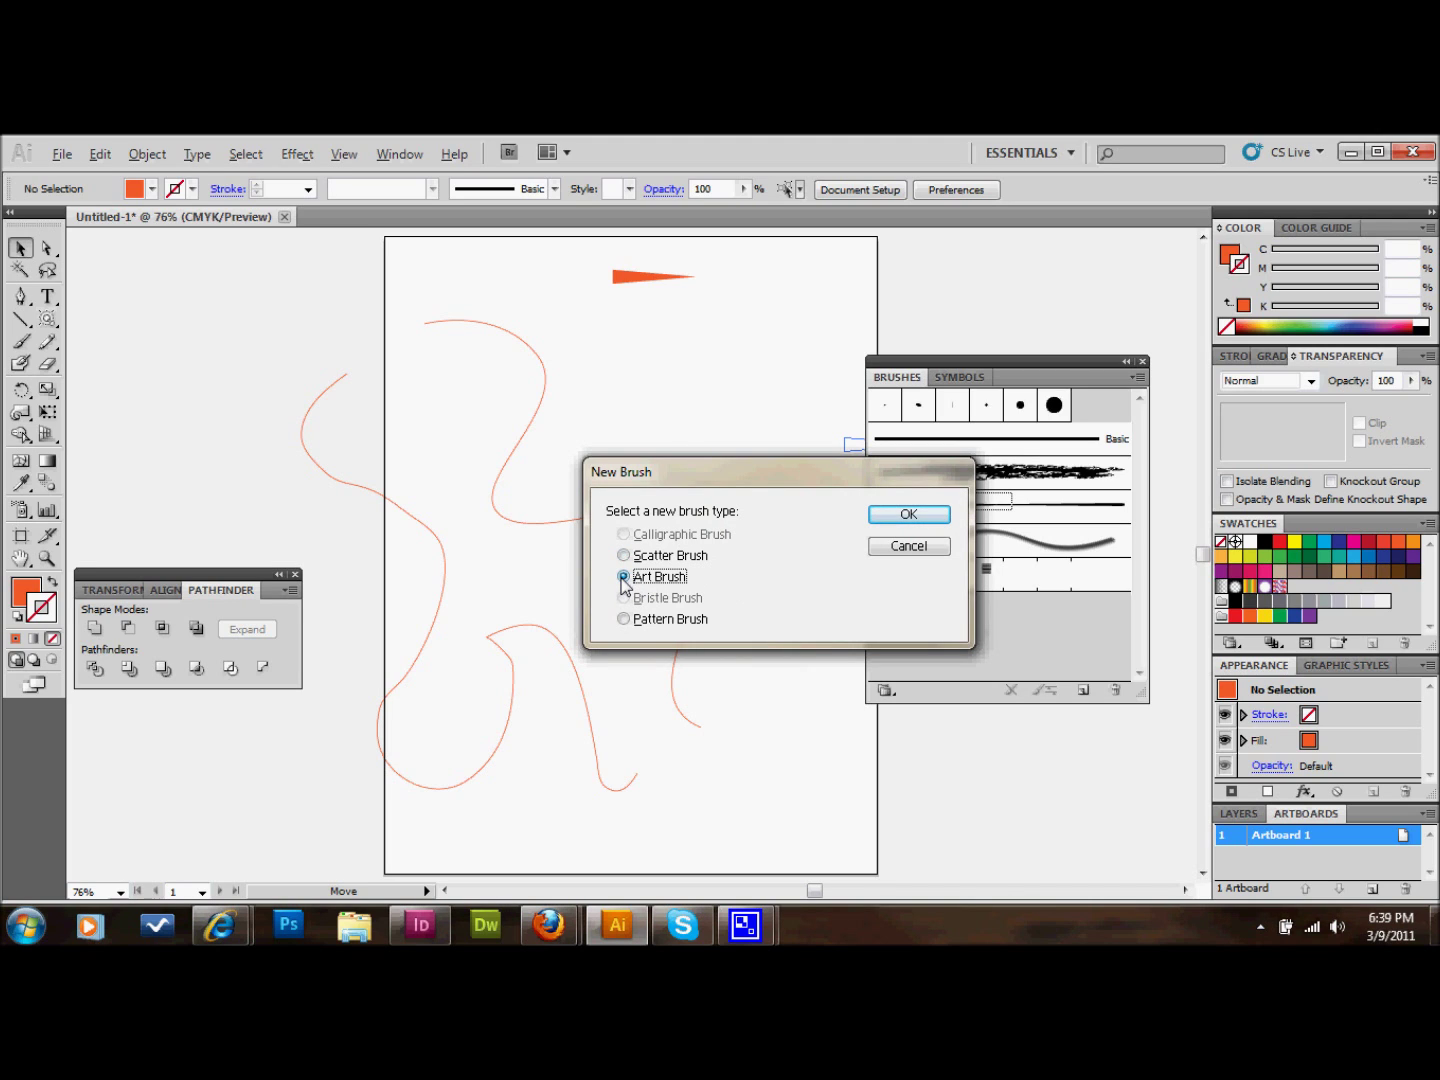
left_click(905, 512)
left_click(905, 512)
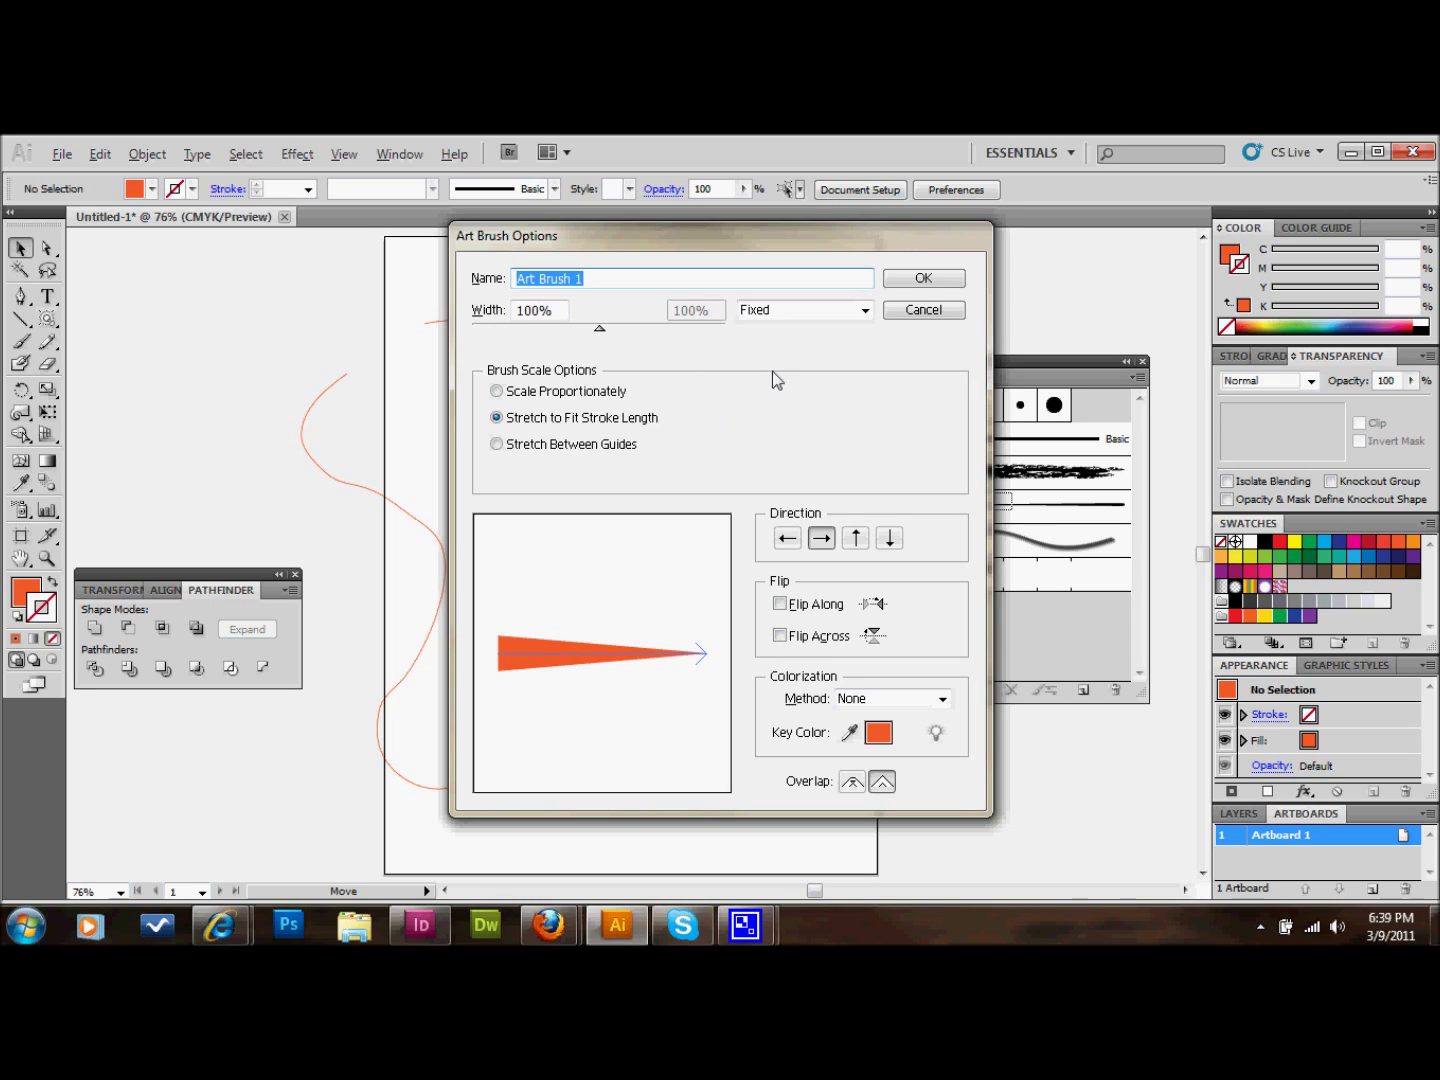
left_click(924, 284)
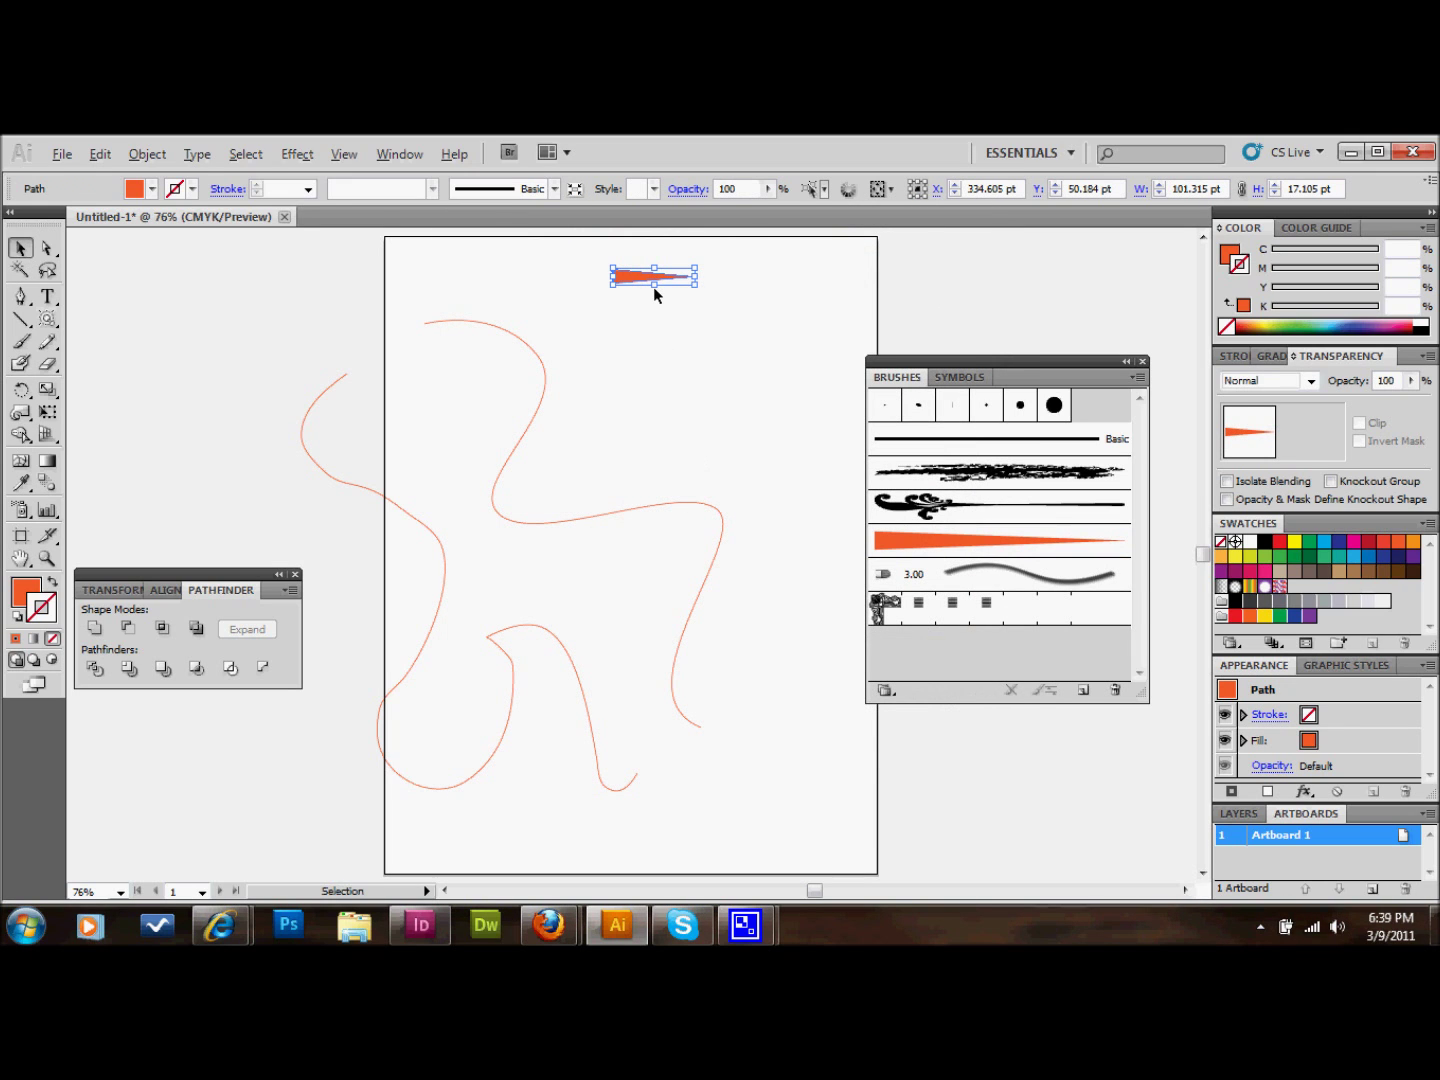
key("Delete")
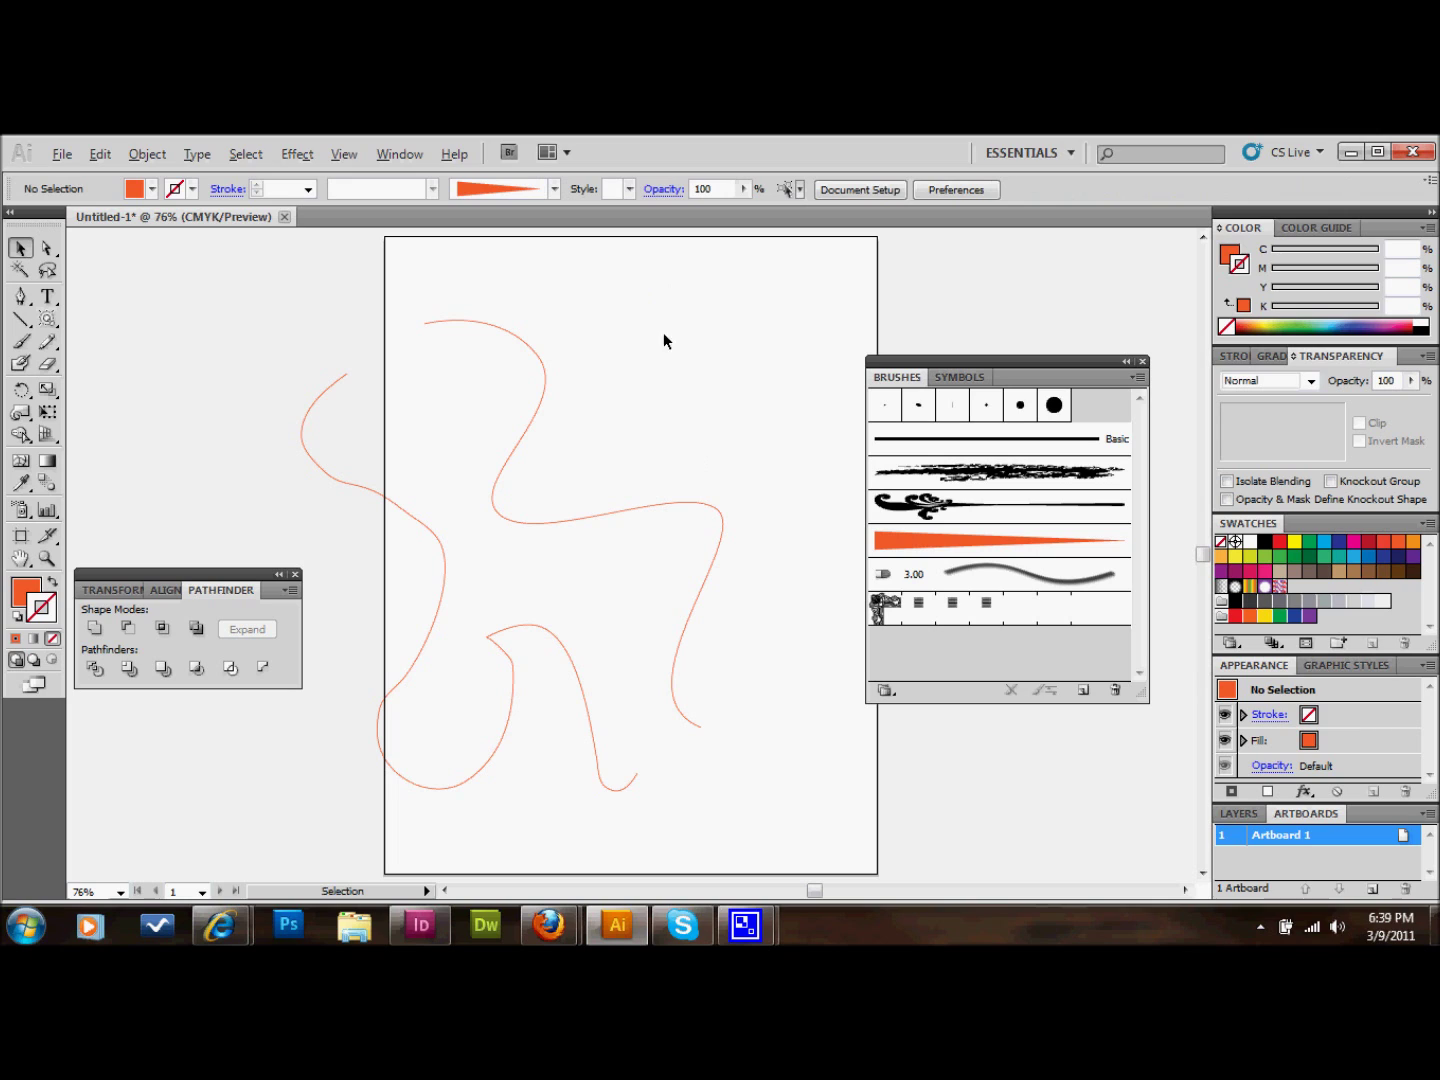
Apply Art Brush 1 to both wavy curves.
mouse_move(661, 390)
left_mouse_down()
mouse_move(509, 518)
mouse_move(365, 596)
left_mouse_up()
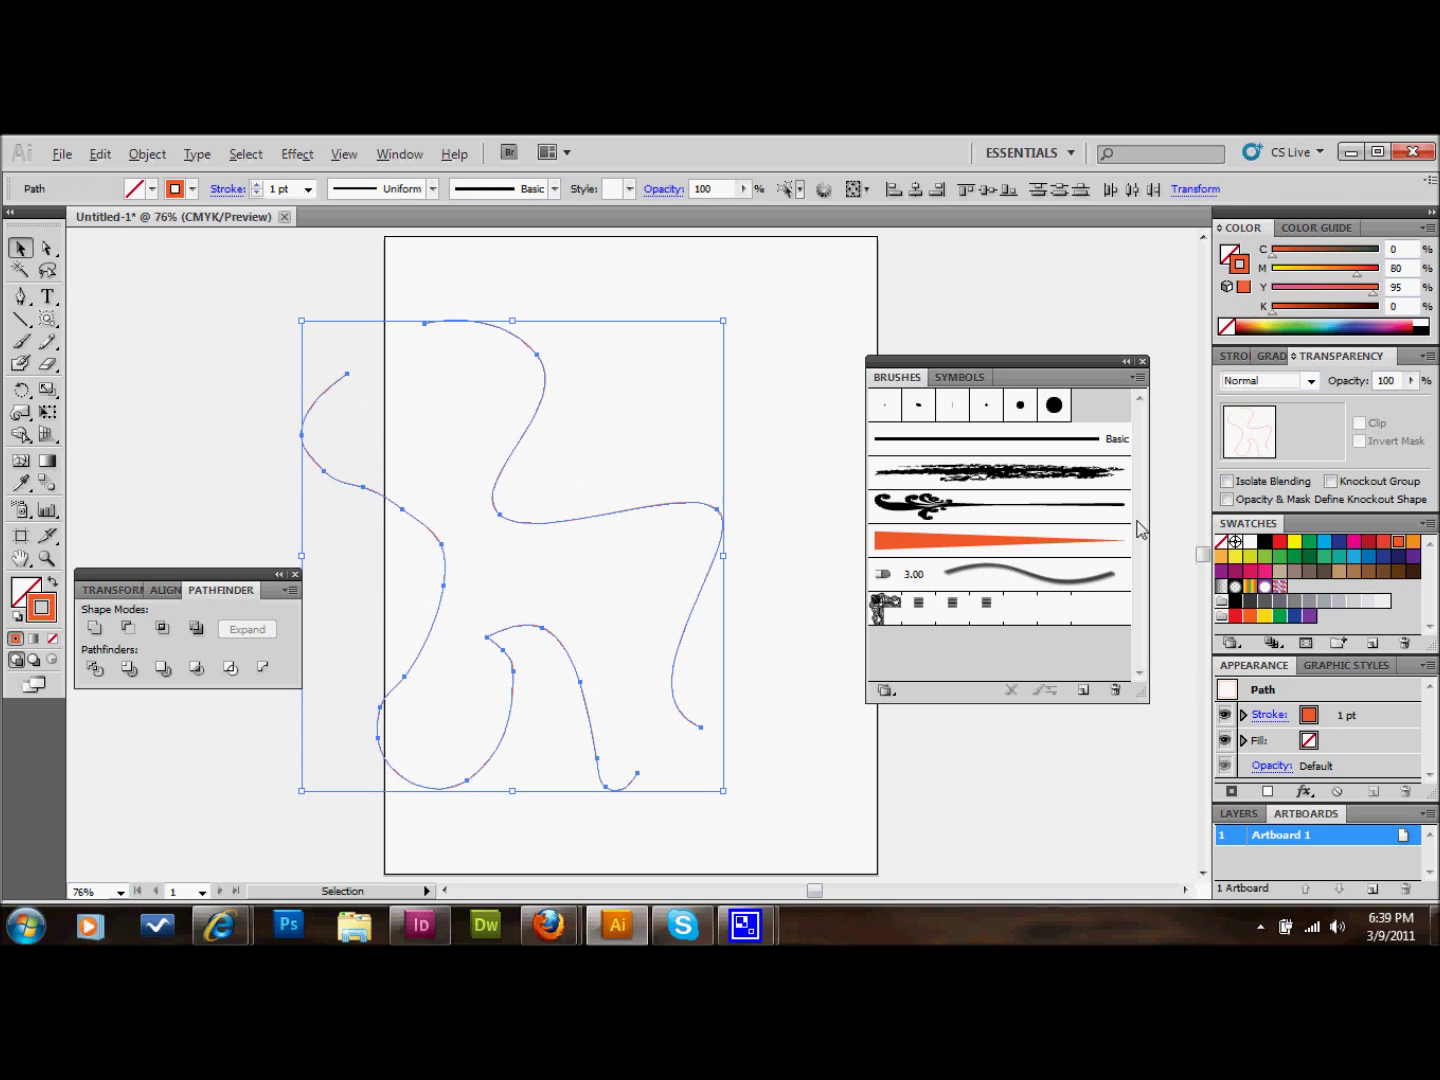
left_click(923, 544)
left_click(817, 368)
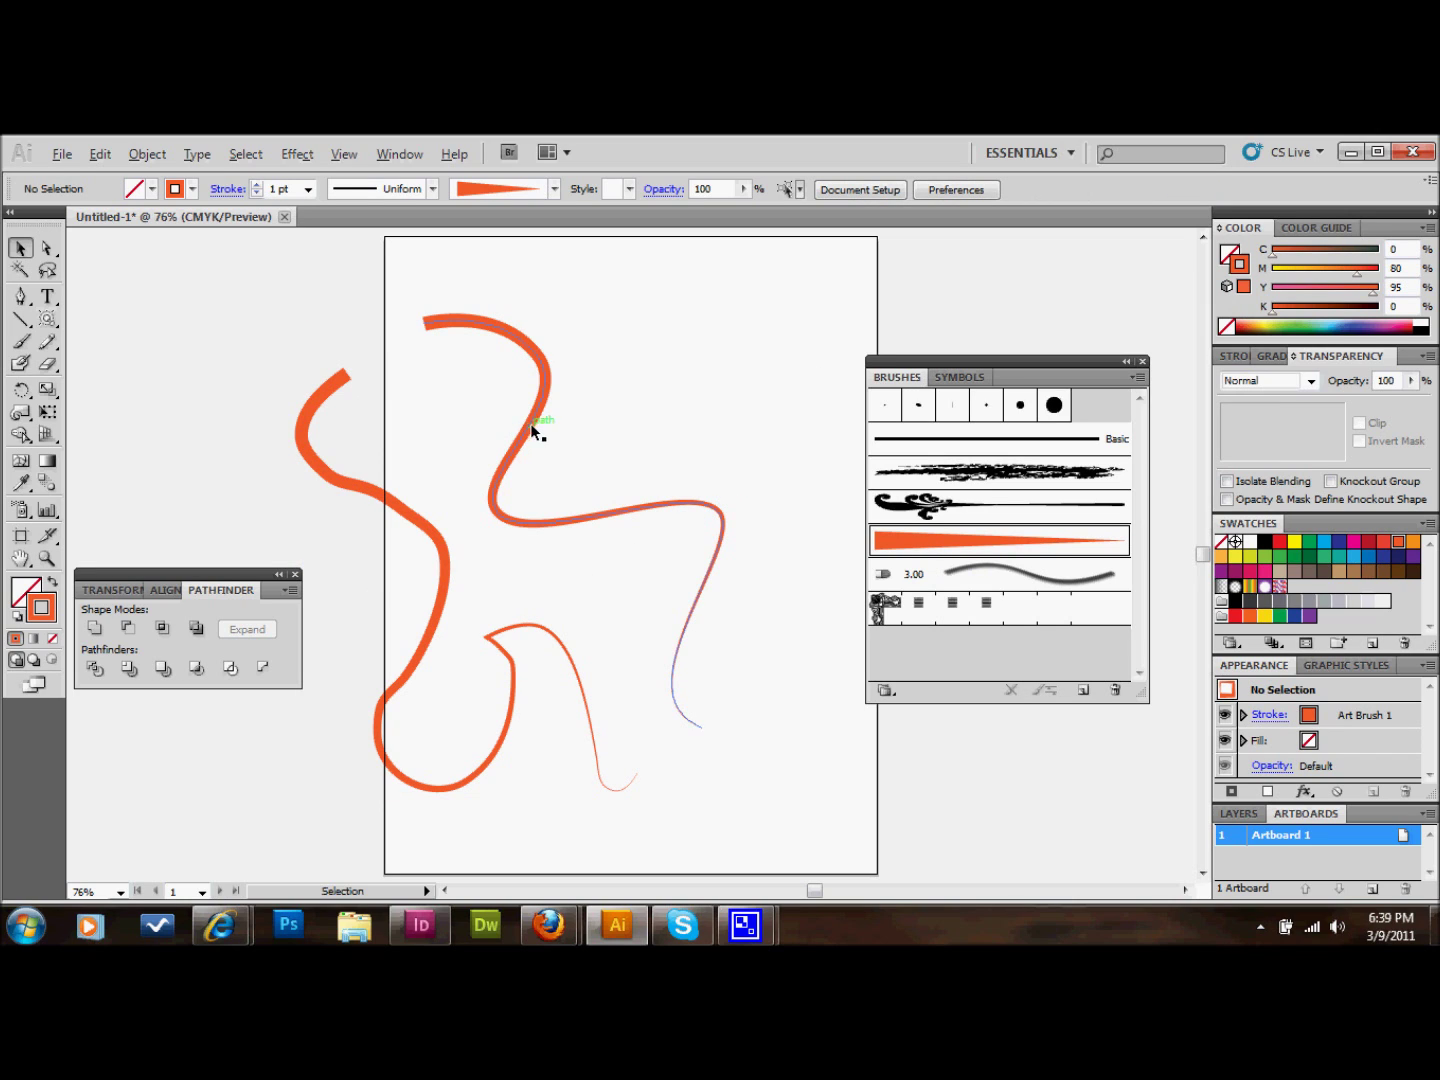
Move the two brushed curves further right on the artboard.
left_click_drag(533, 430, 662, 377)
left_click_drag(443, 538, 546, 505)
left_click(409, 511)
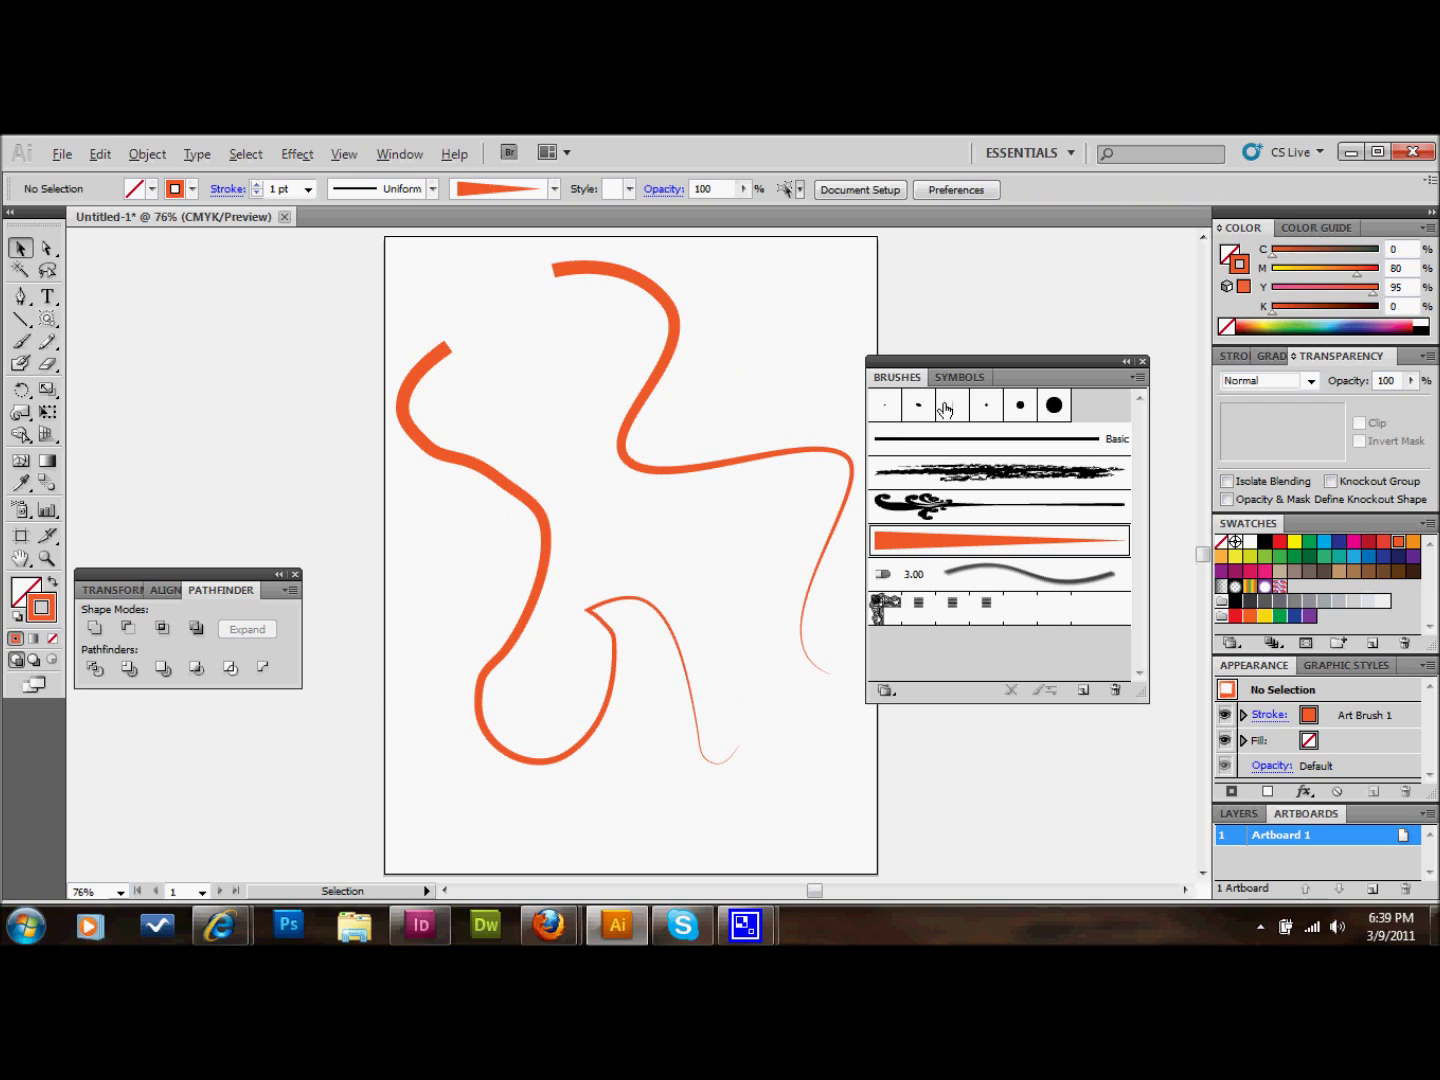
left_click_drag(987, 363, 1030, 358)
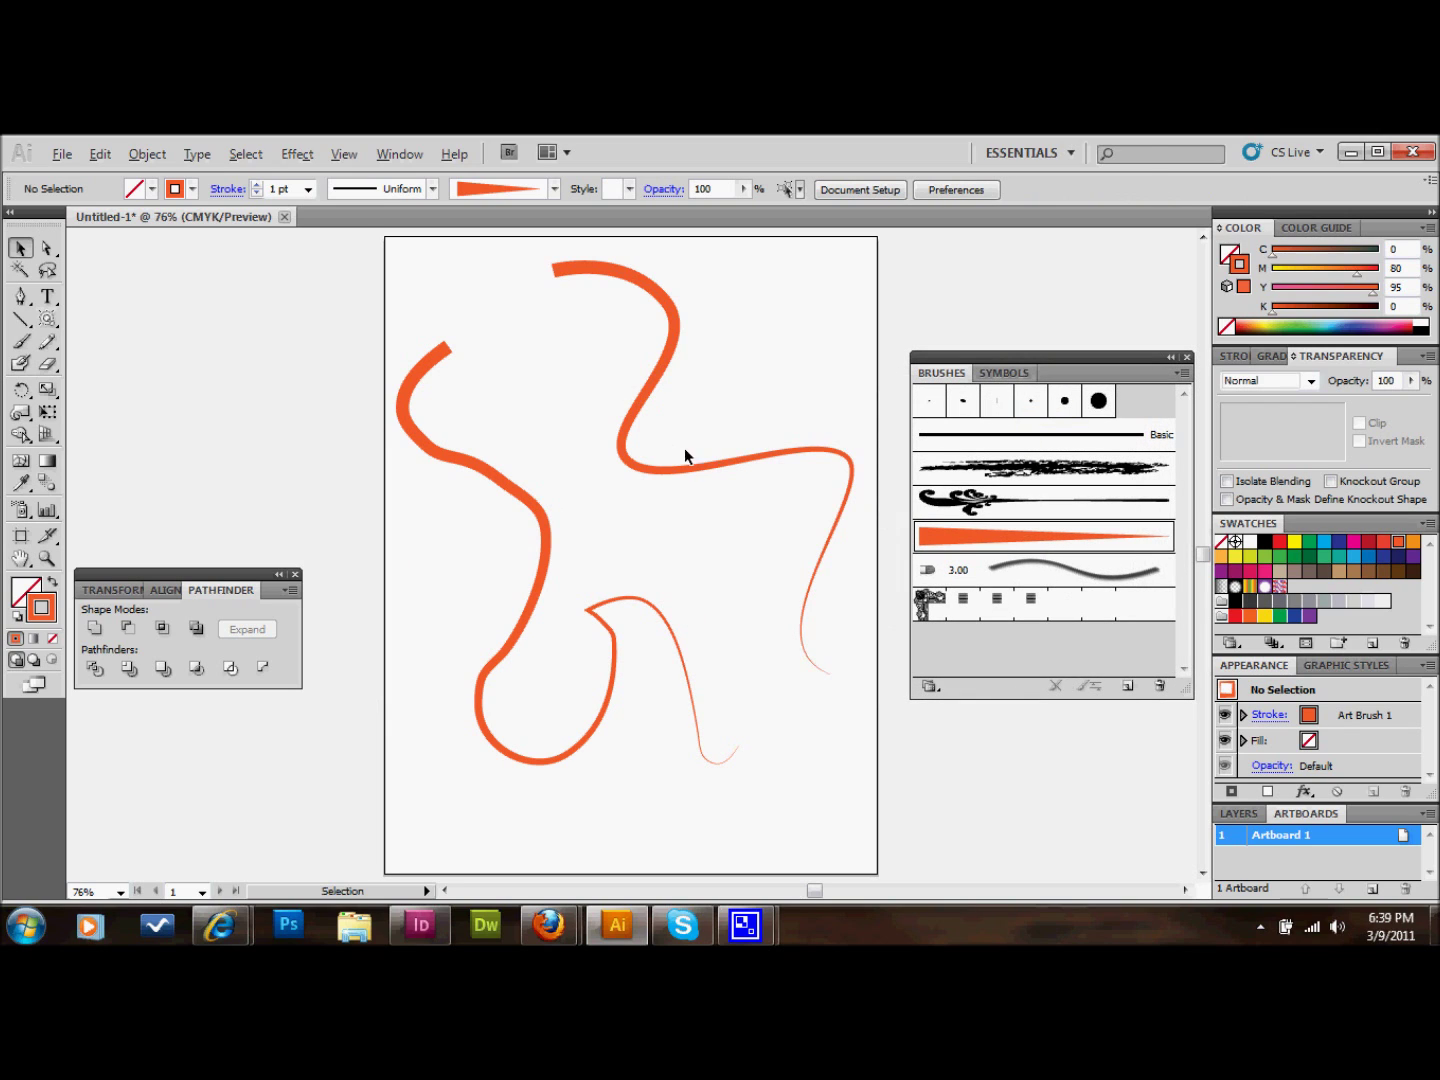
left_click(21, 298)
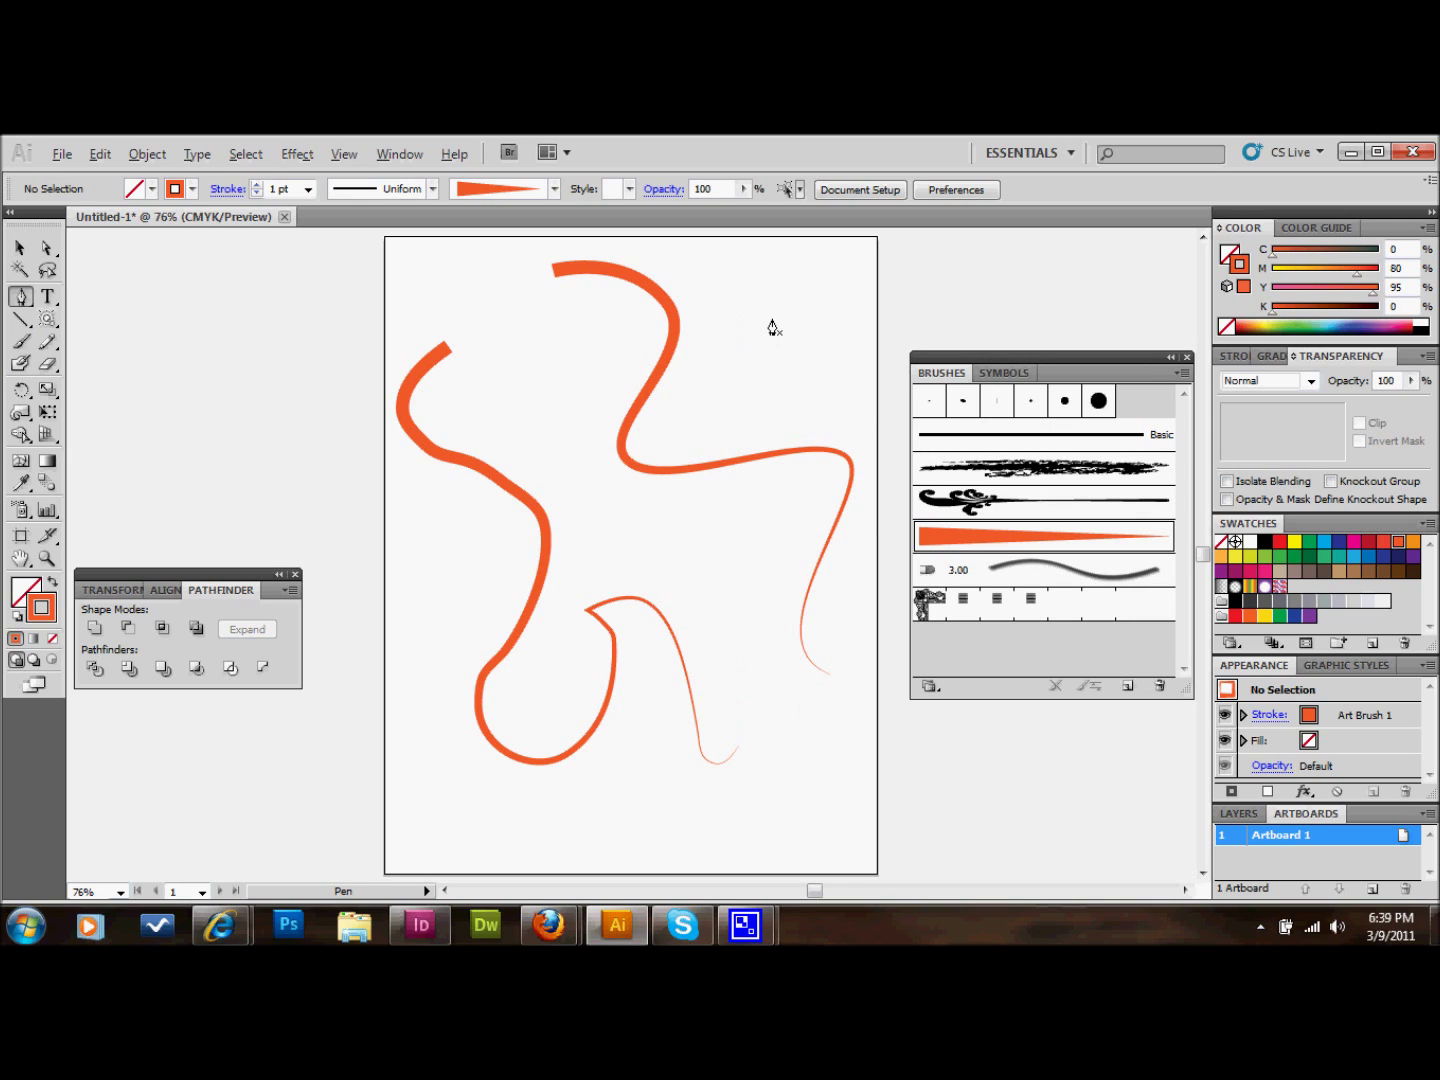
Draw a short hooked curve, give it Art Brush 1, and move it up-left onto the squiggle.
left_click(738, 326)
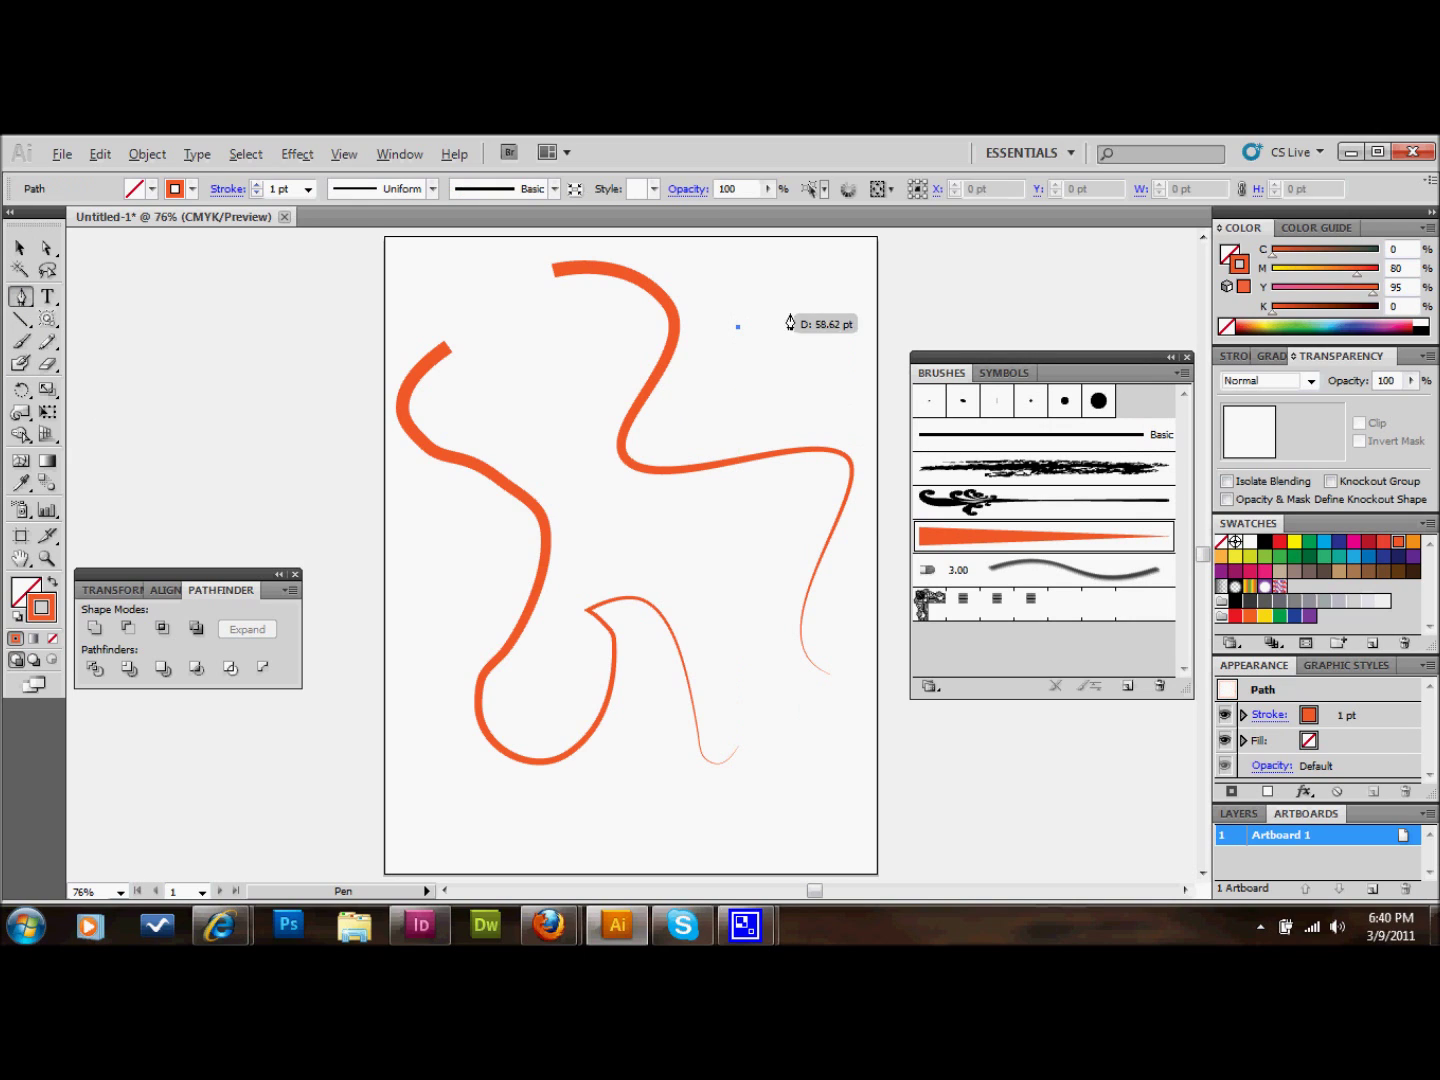
left_click_drag(808, 311, 828, 333)
left_click_drag(808, 401, 825, 405)
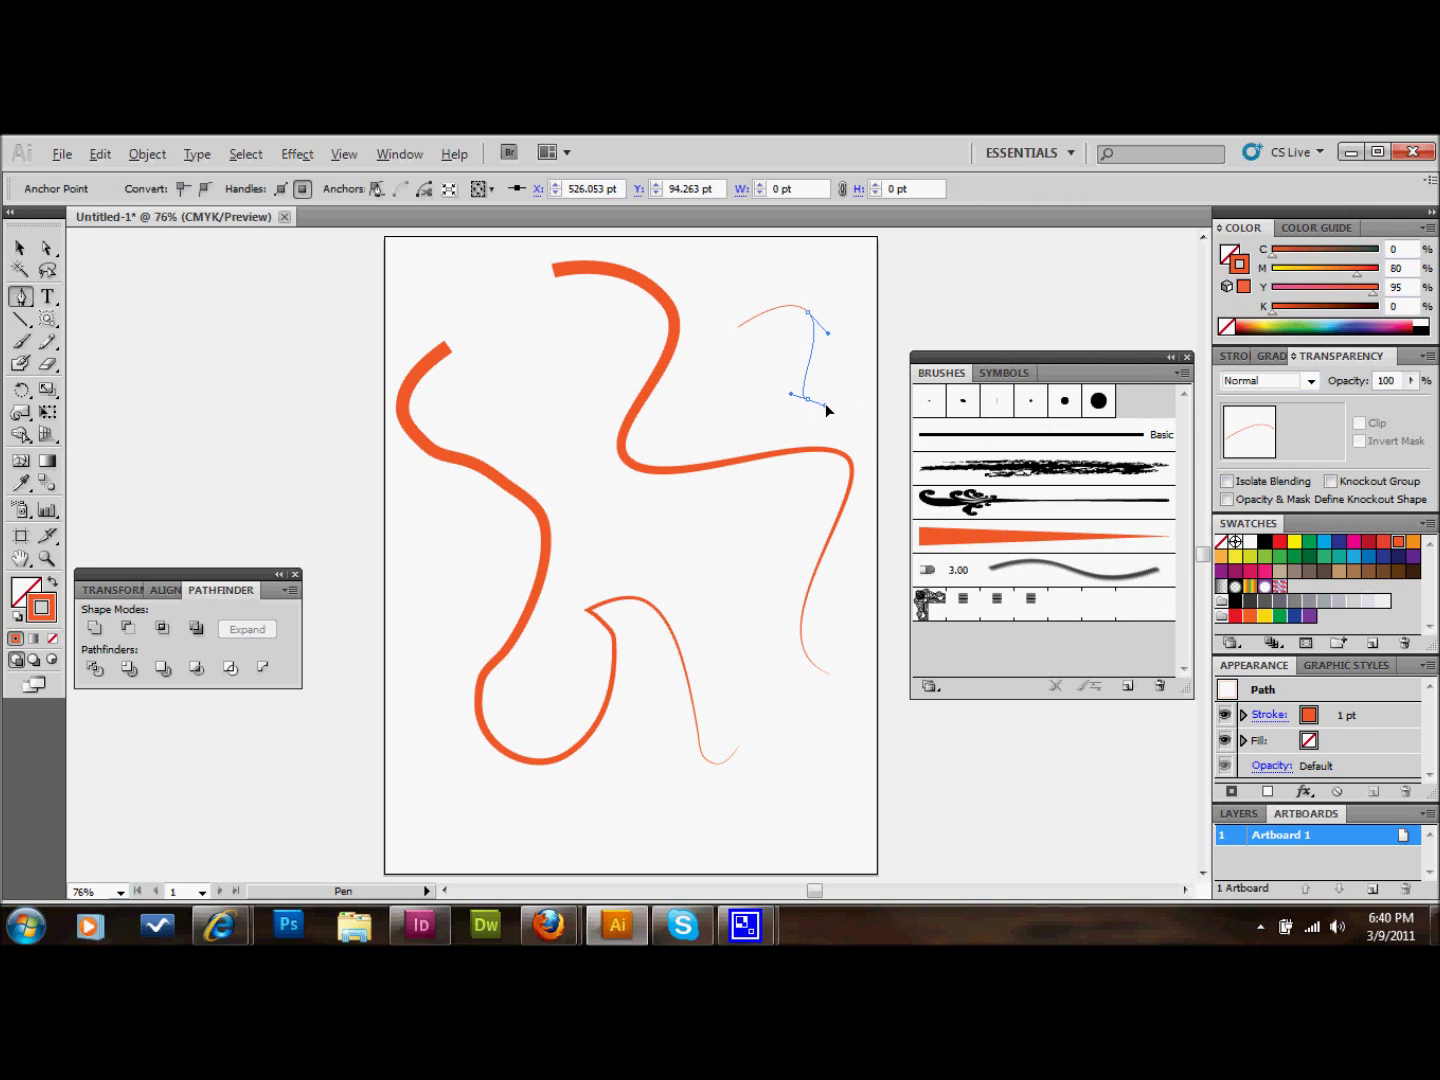
left_click(20, 247)
left_click(975, 517)
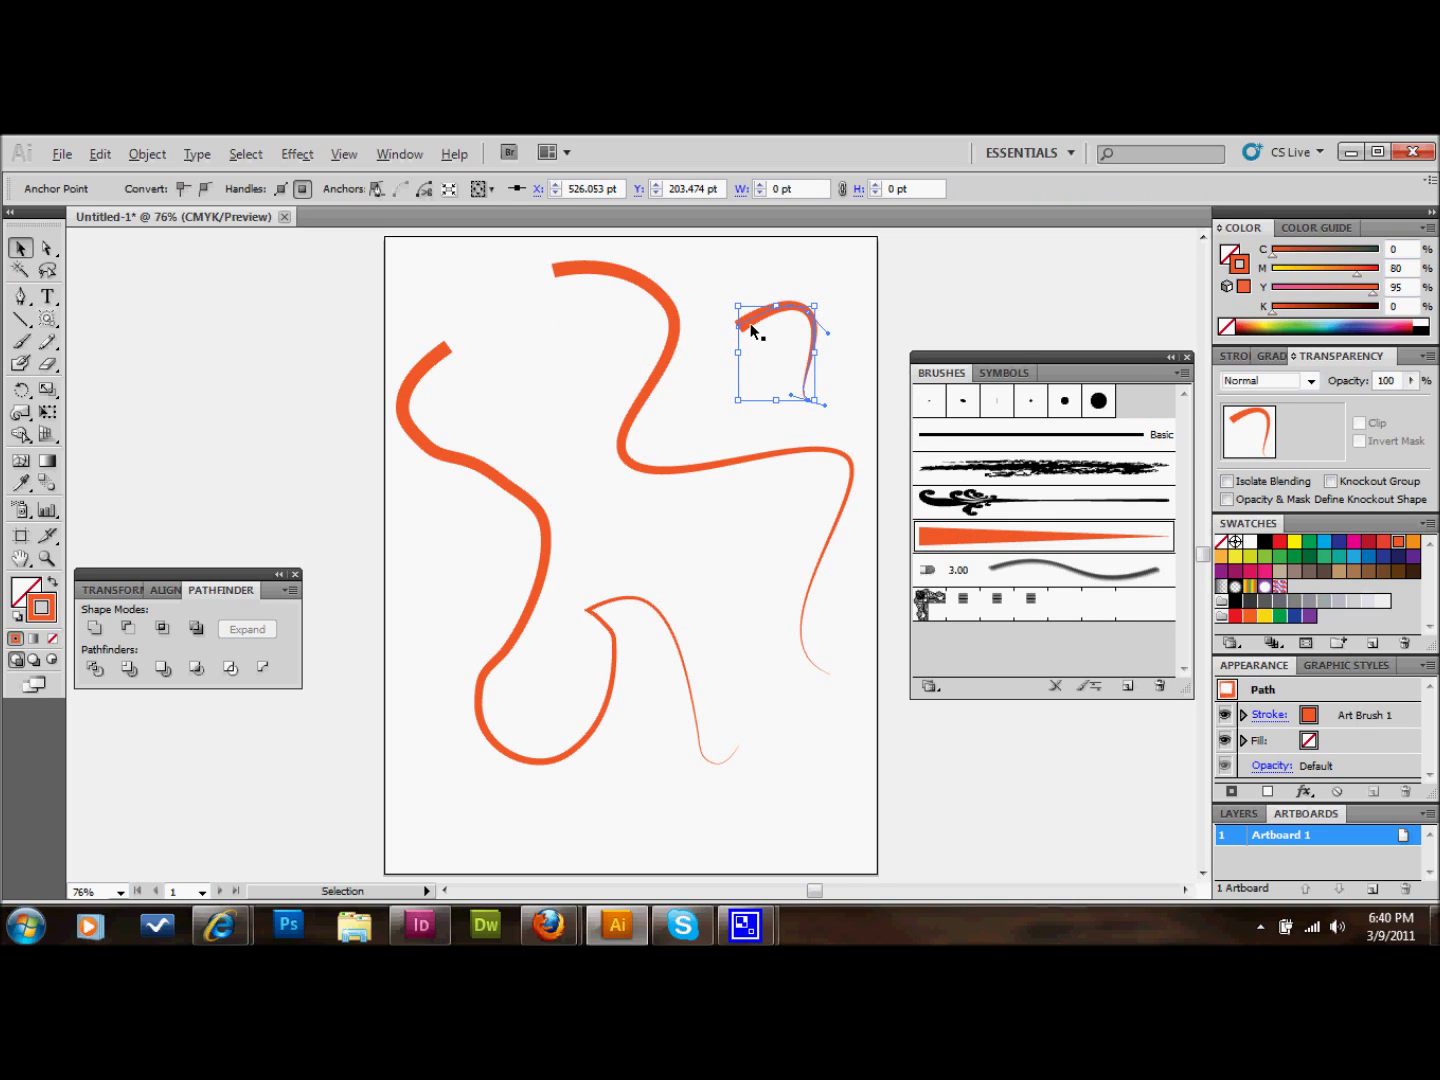
mouse_move(753, 325)
left_mouse_down()
mouse_move(714, 345)
mouse_move(681, 285)
left_mouse_up()
left_click(811, 382)
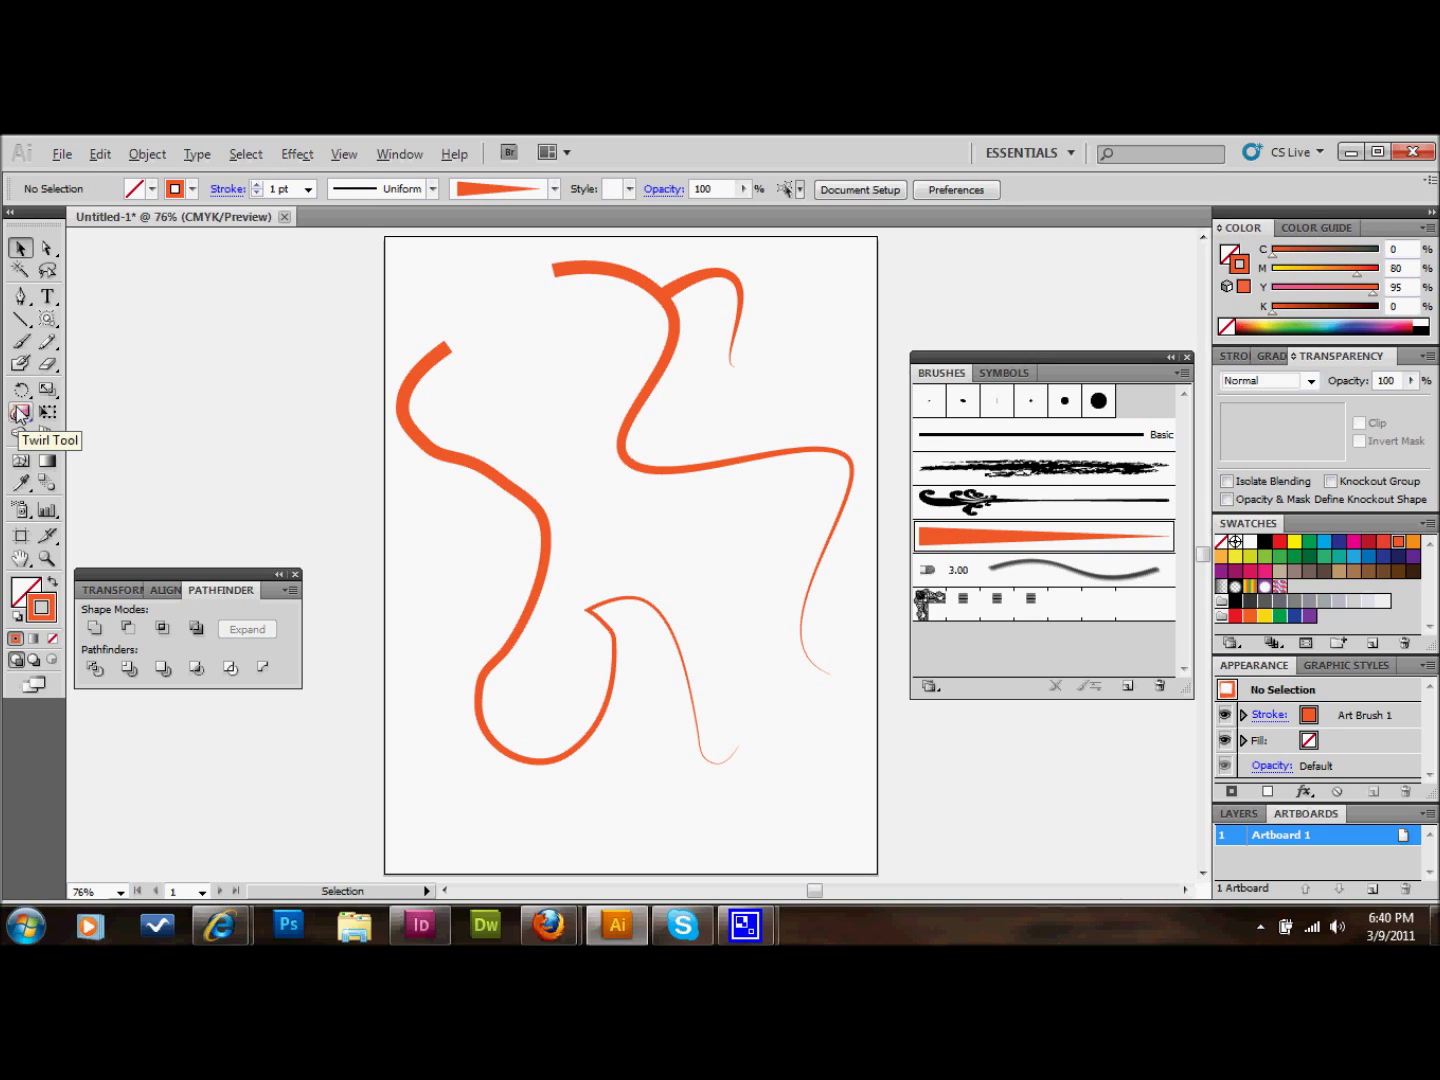
left_click(18, 413)
Twirl the squiggle's lower-right end into a curl and delete stray anchors there.
left_click(19, 414)
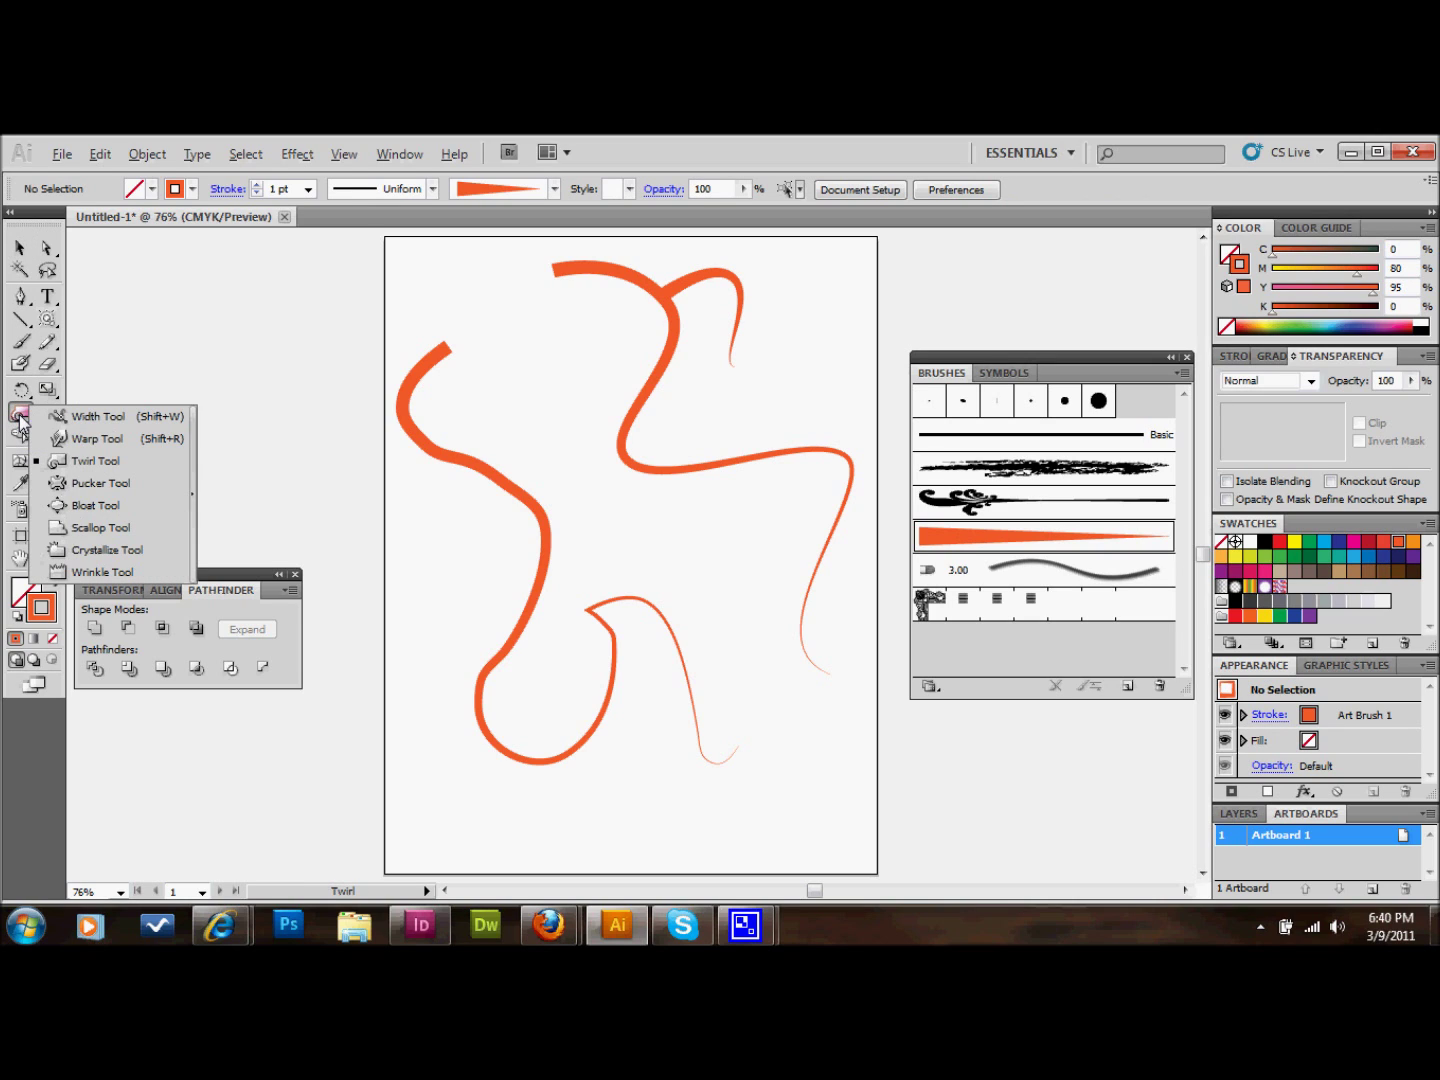
left_click(97, 460)
left_click_drag(823, 616, 836, 642)
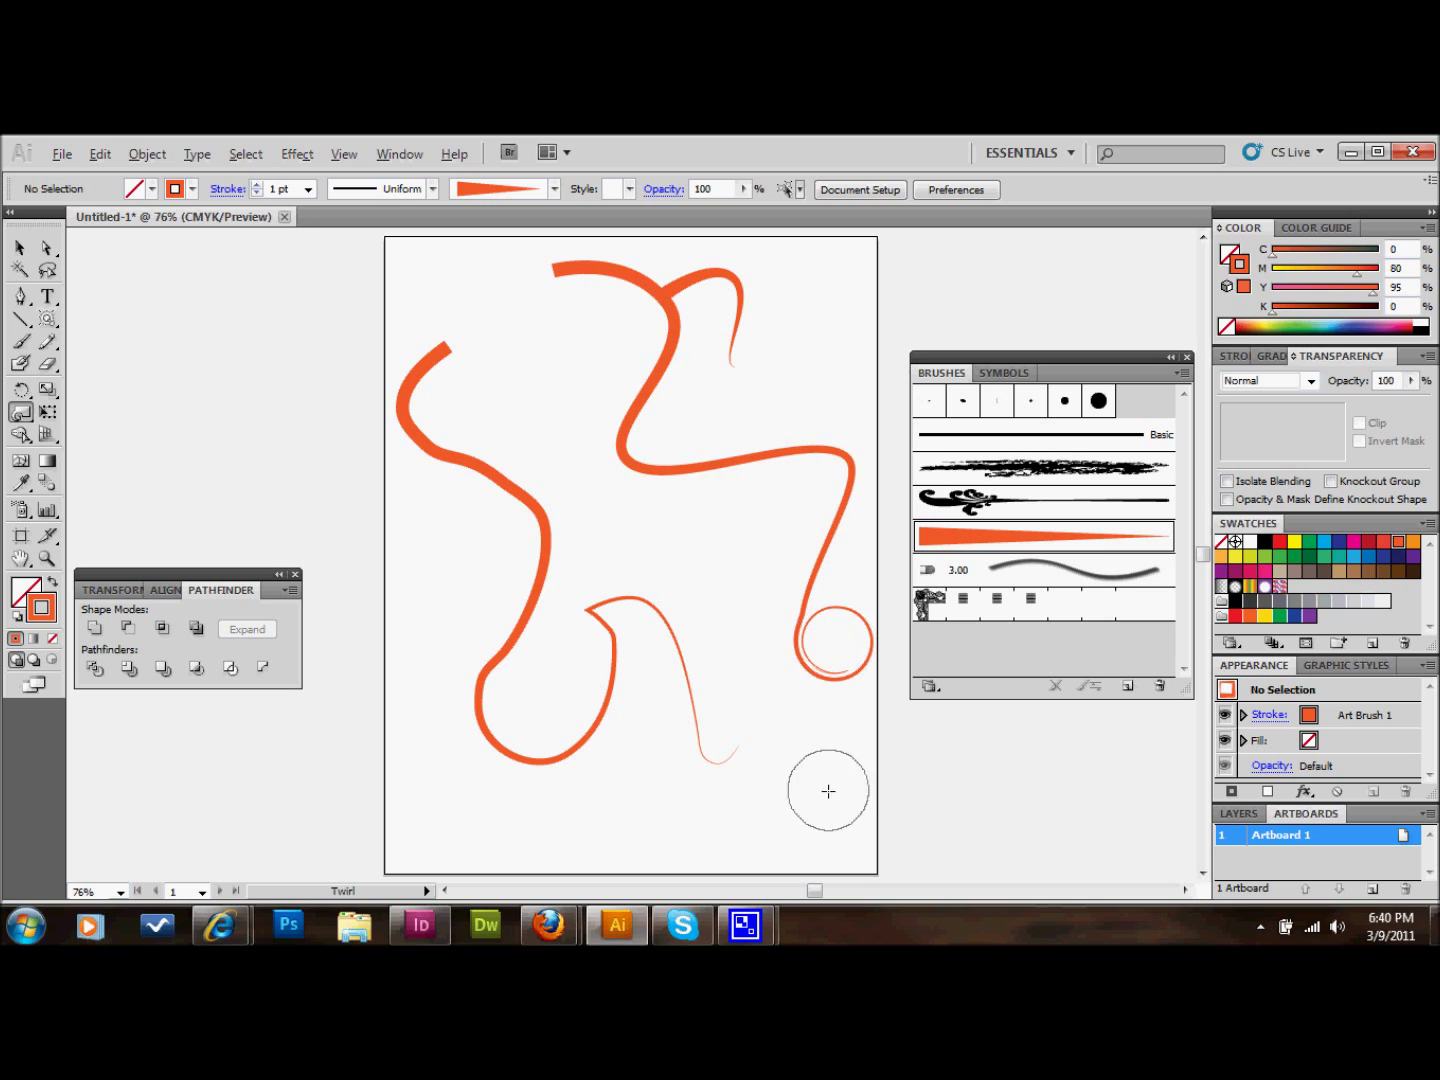
left_click(19, 300)
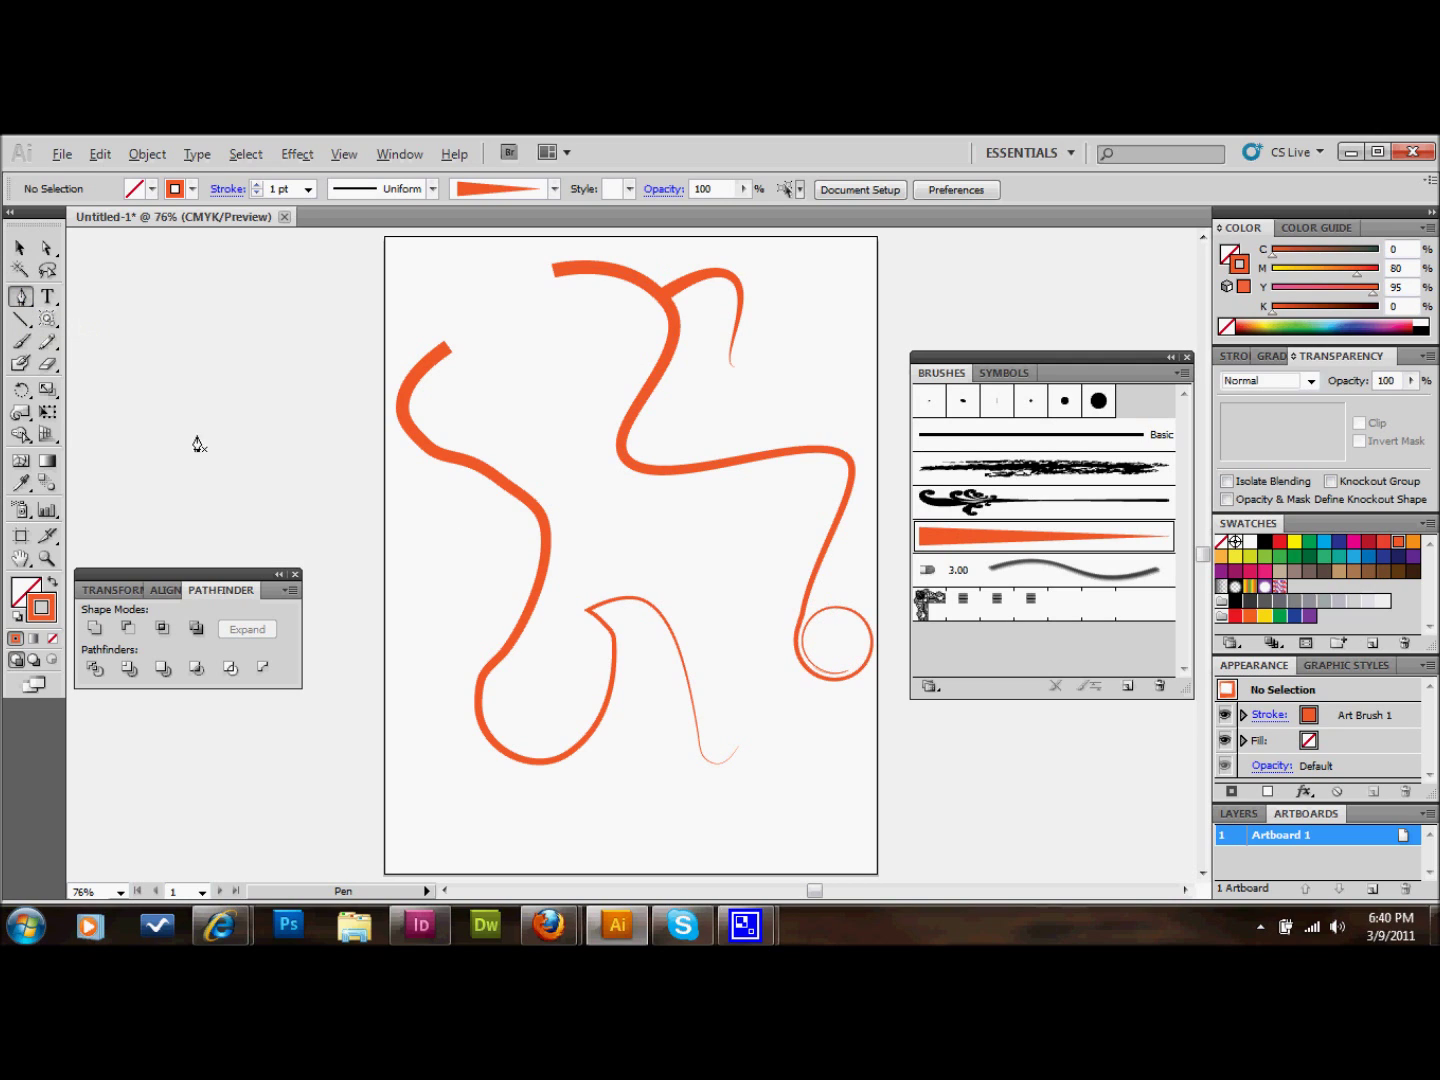
left_click(20, 298)
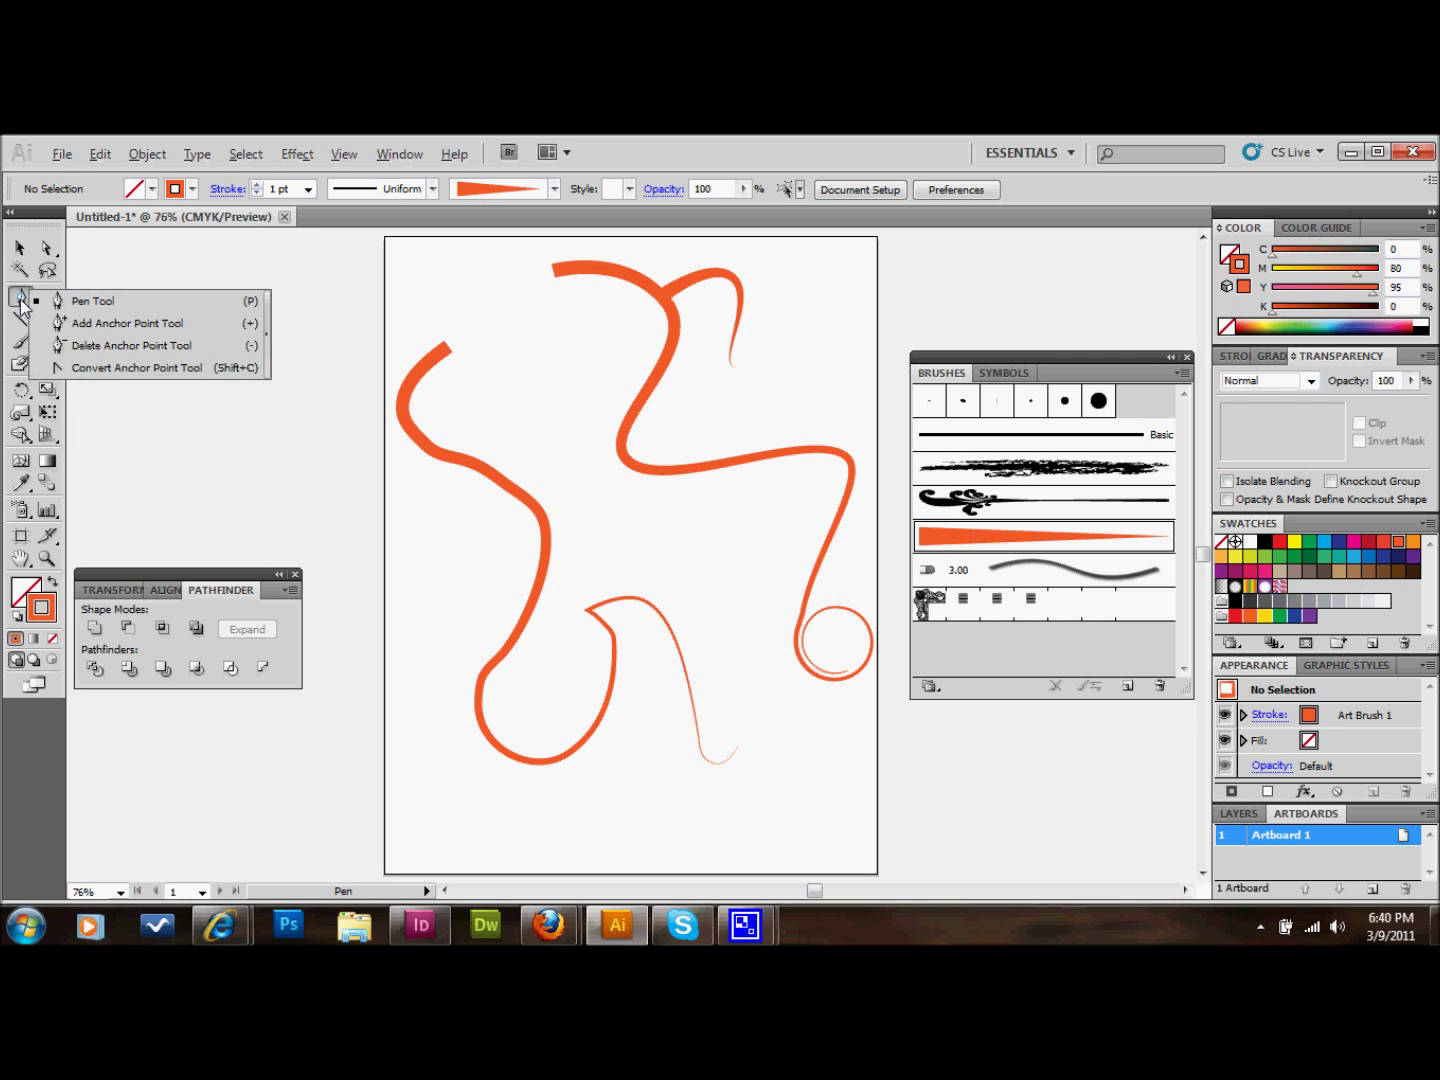
left_click(107, 346)
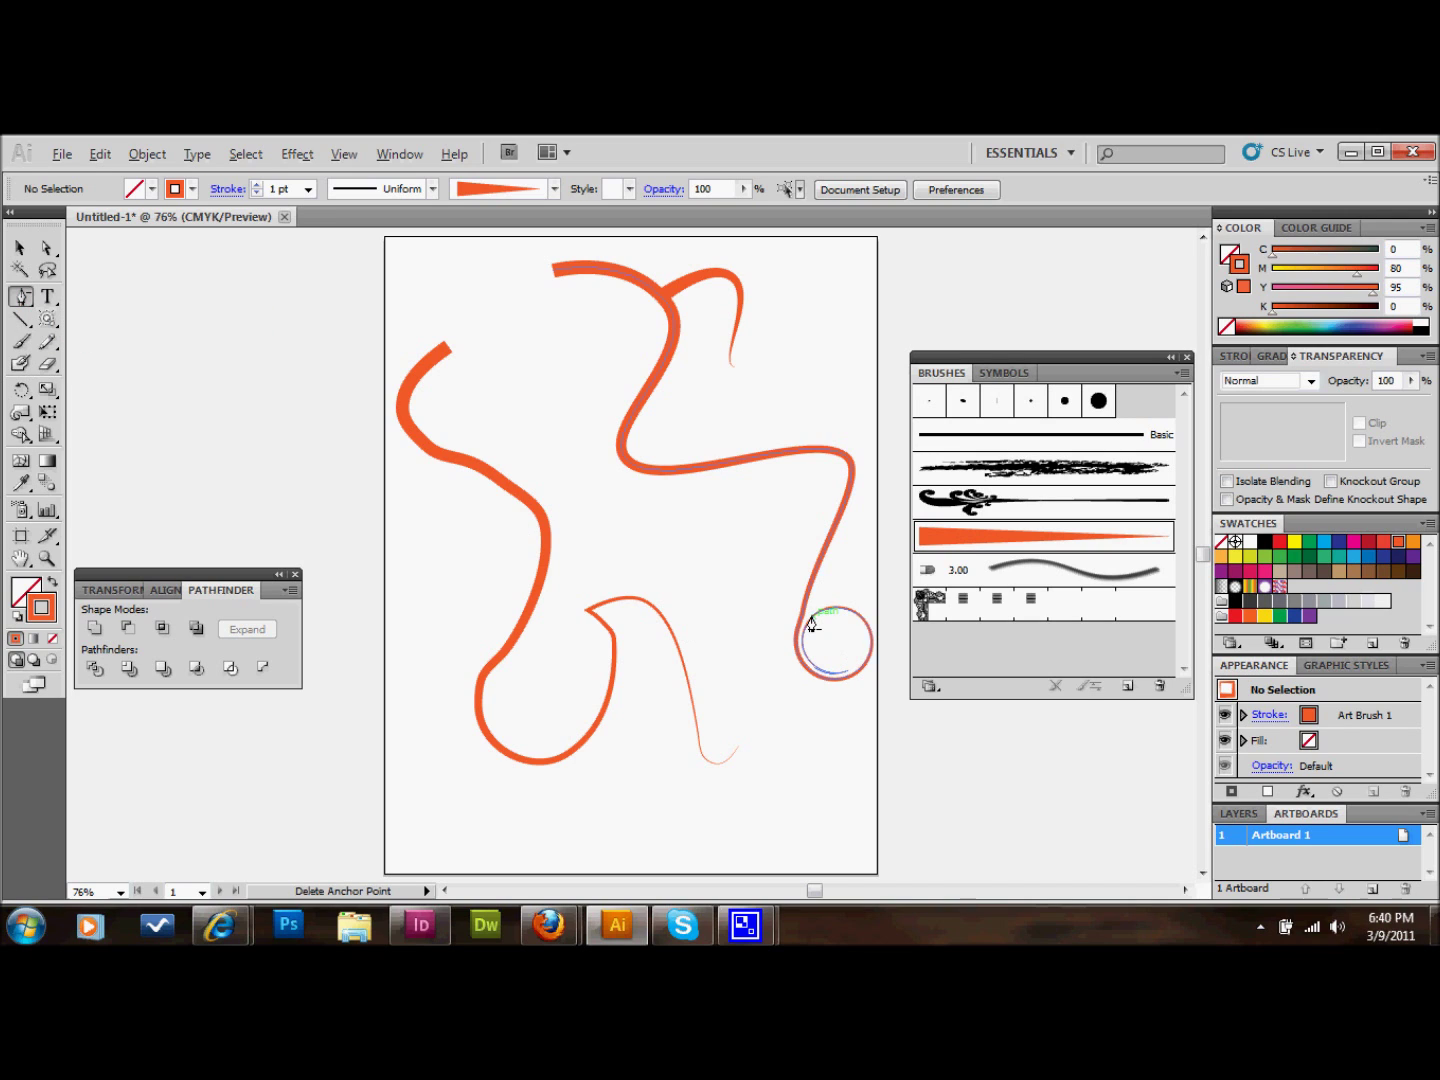
left_click(803, 624)
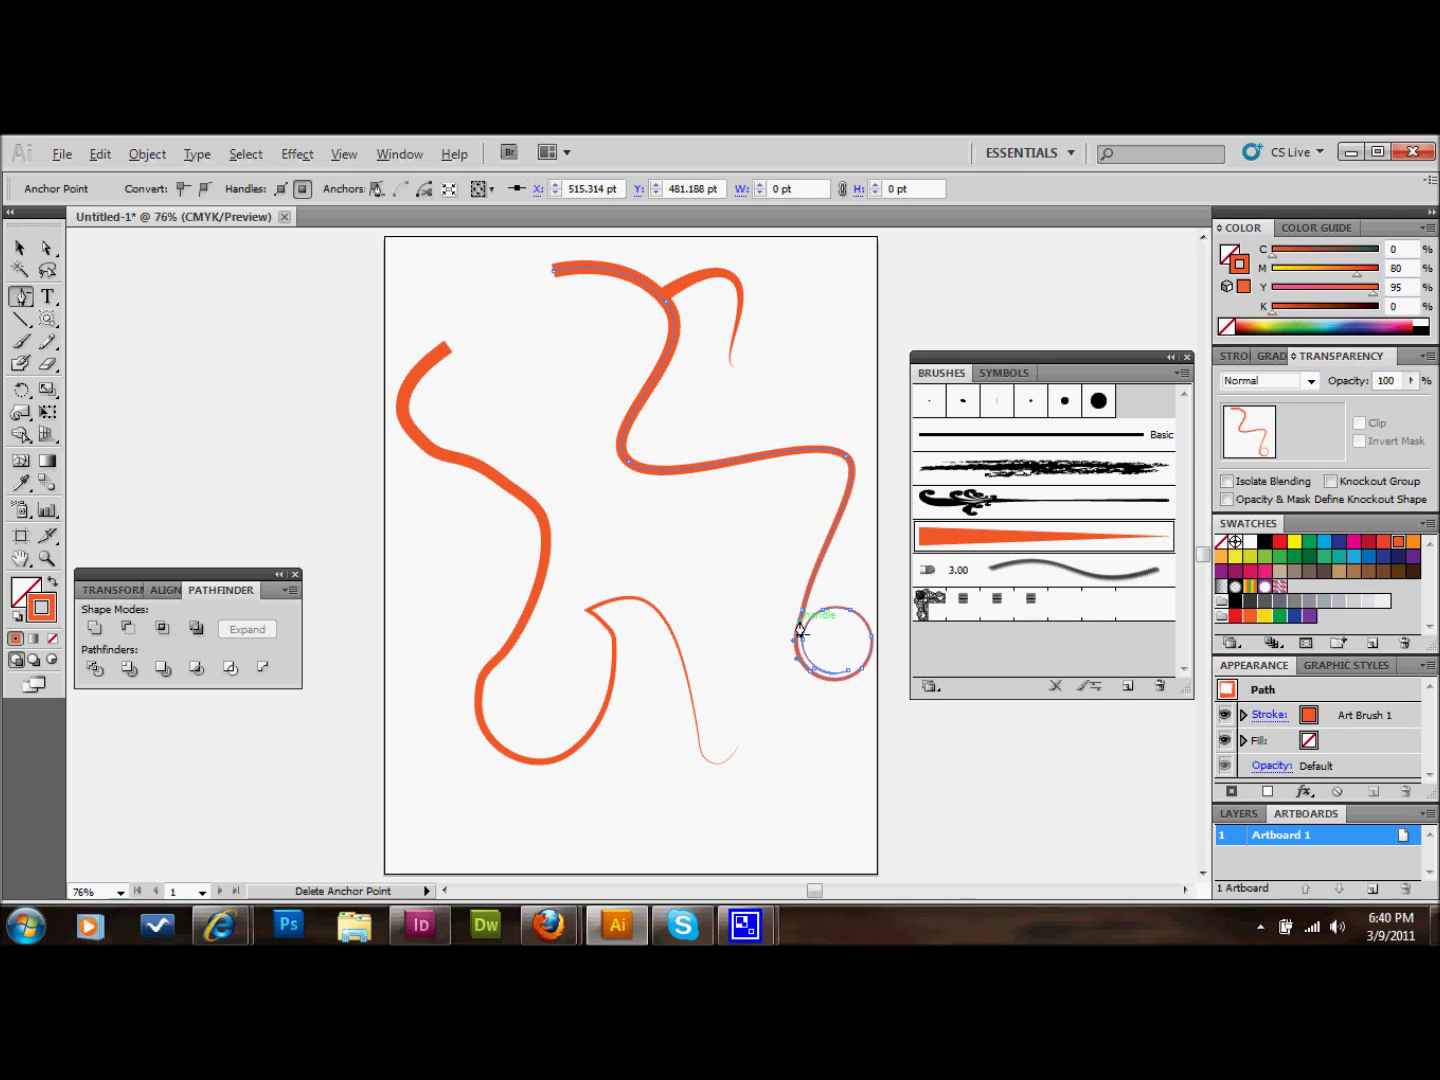
left_click(804, 627)
left_click(745, 587)
left_click(803, 618)
key("v")
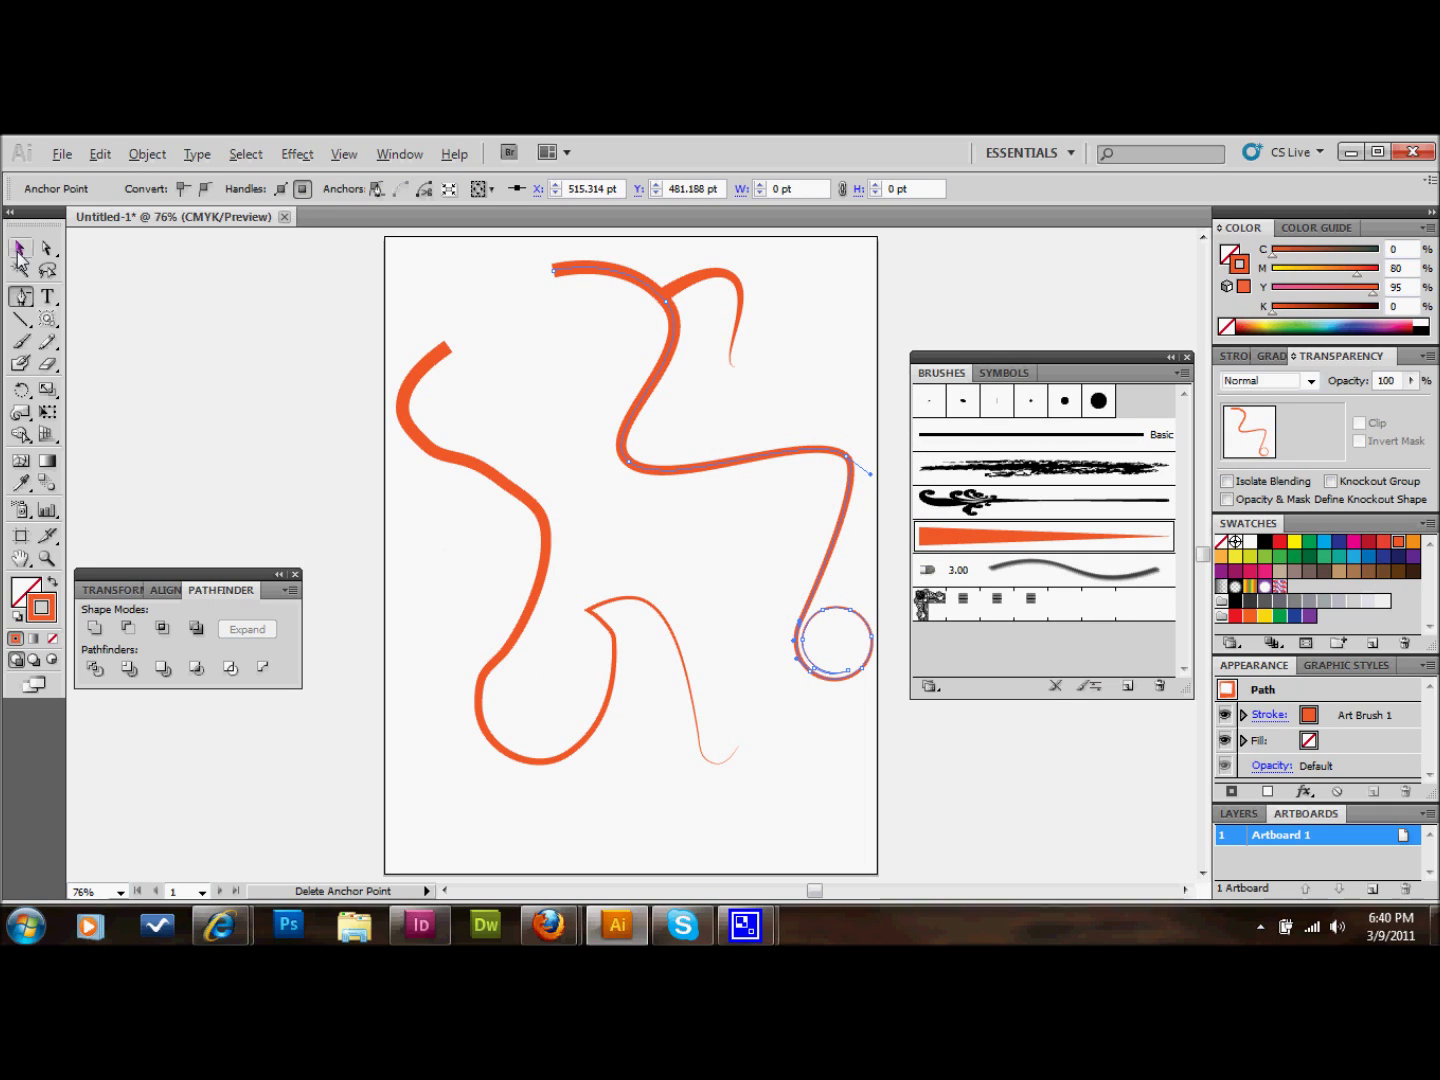
left_click(427, 589)
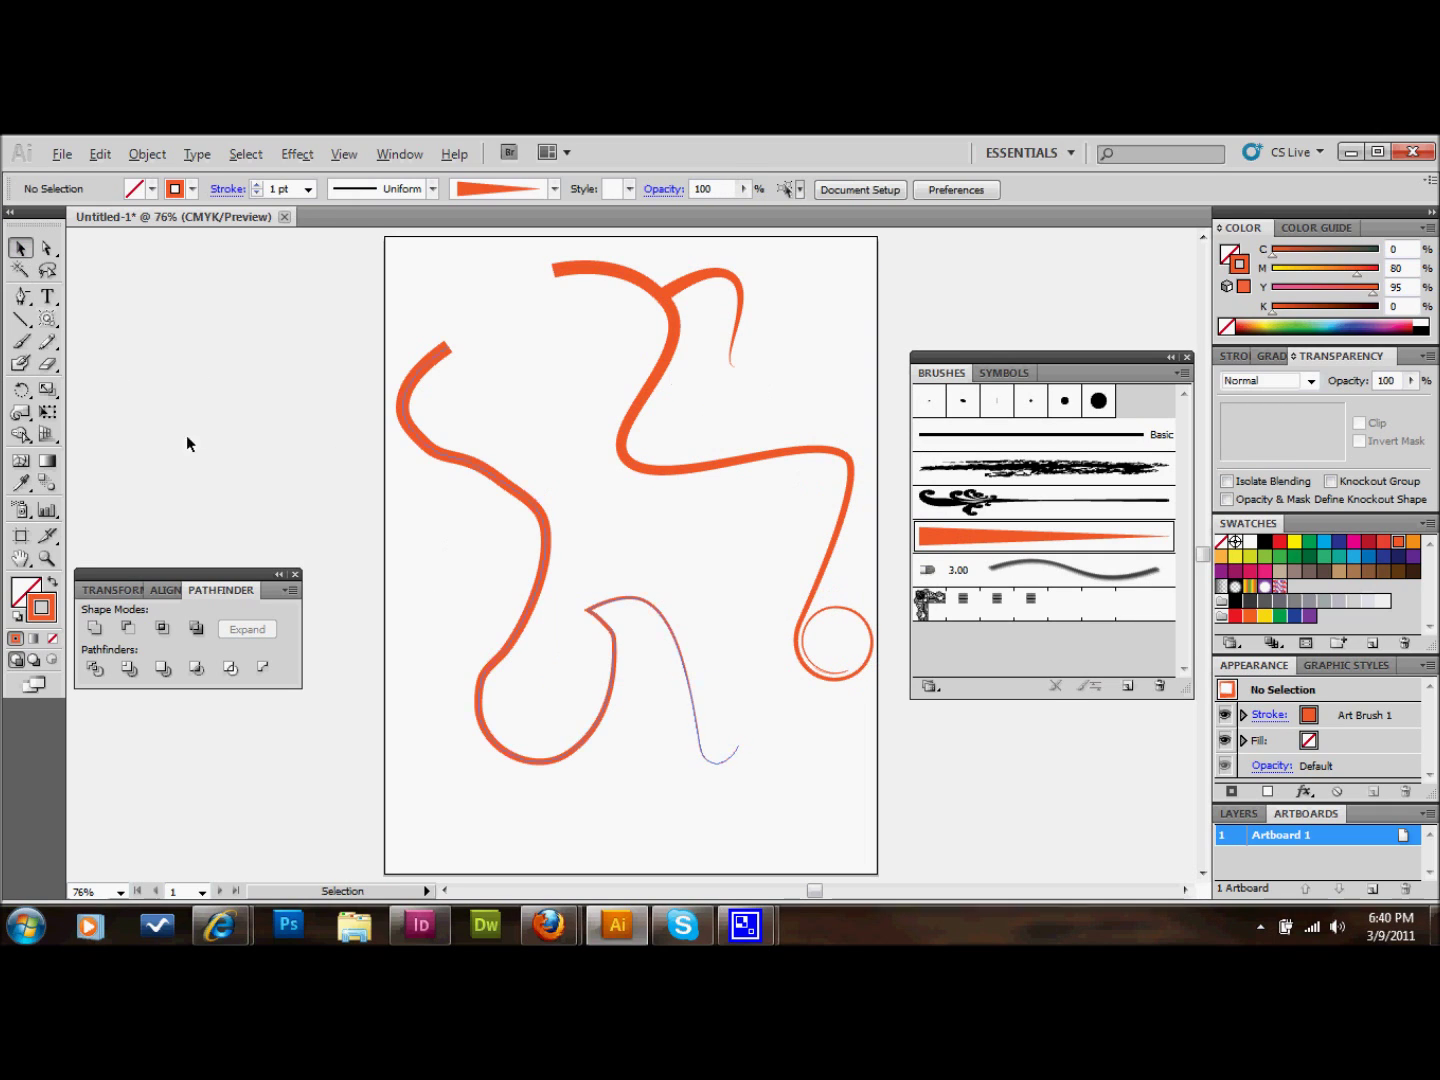
Twirl the end of the short top curve into a small round loop.
left_click(20, 410)
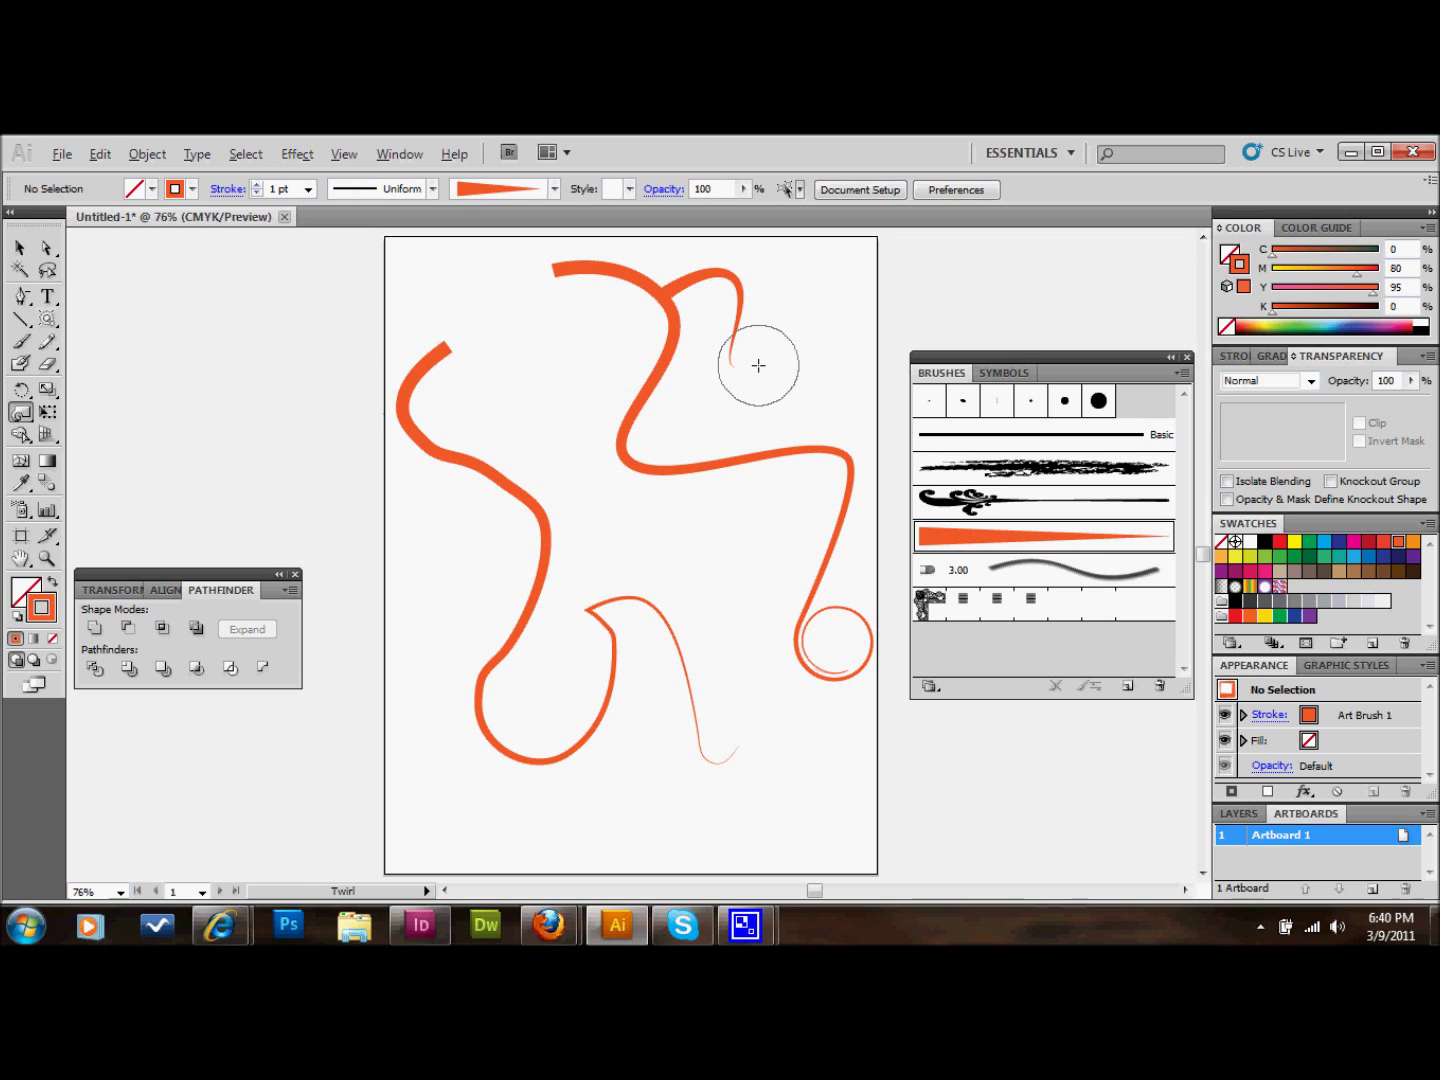
left_click_drag(759, 363, 759, 360)
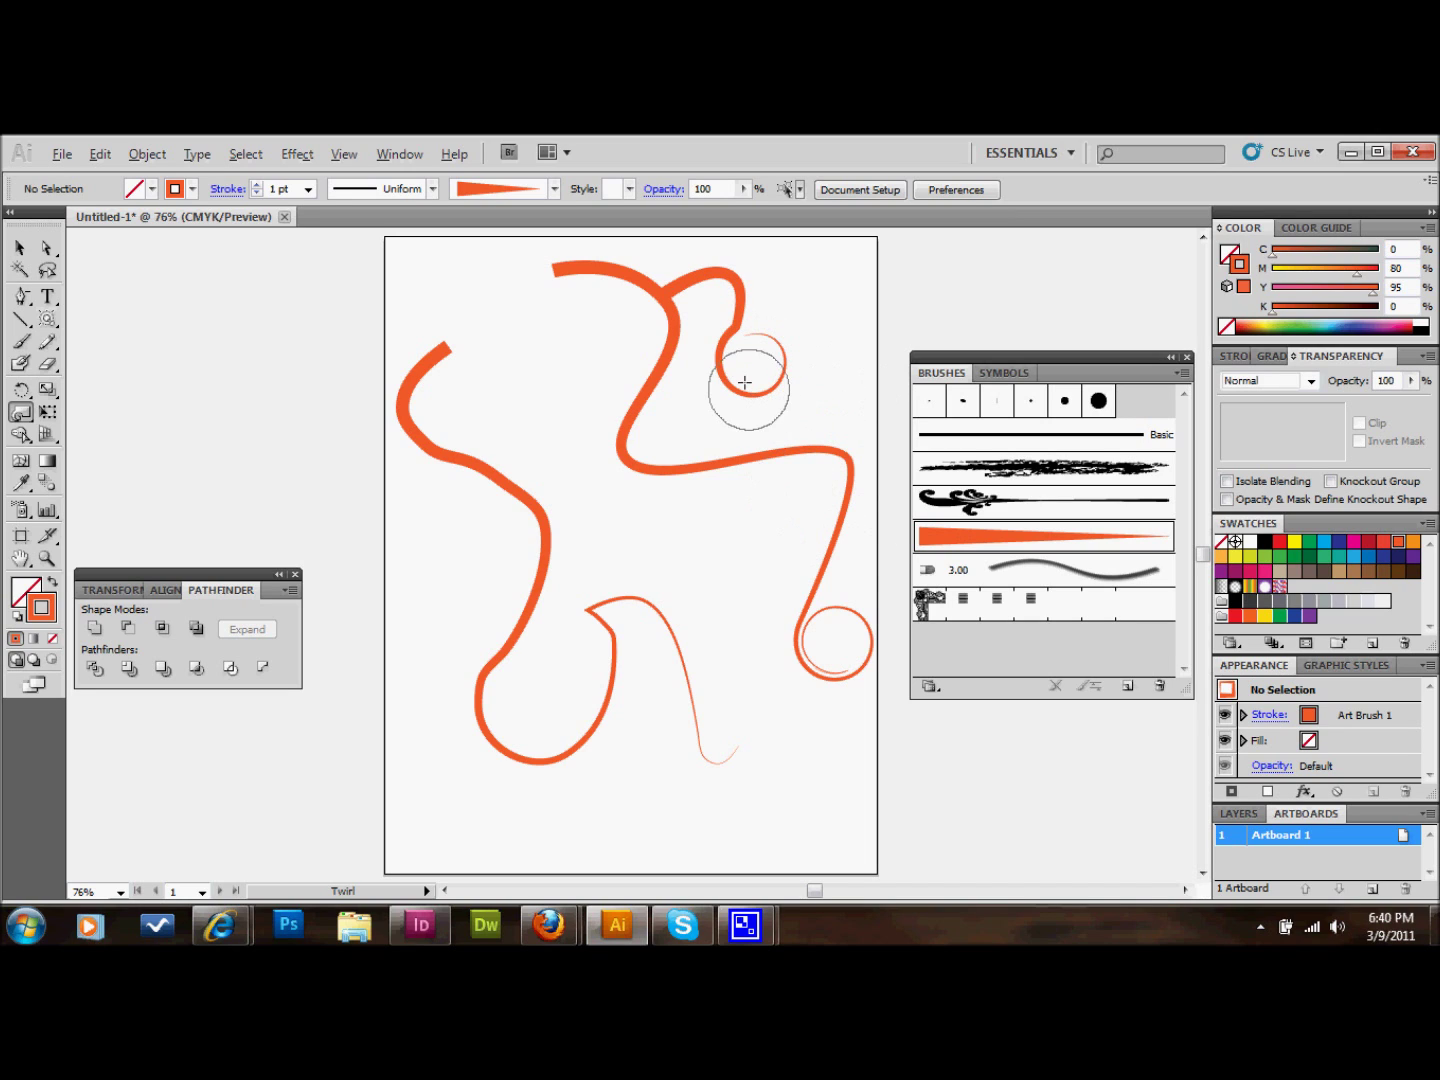
left_click(21, 298)
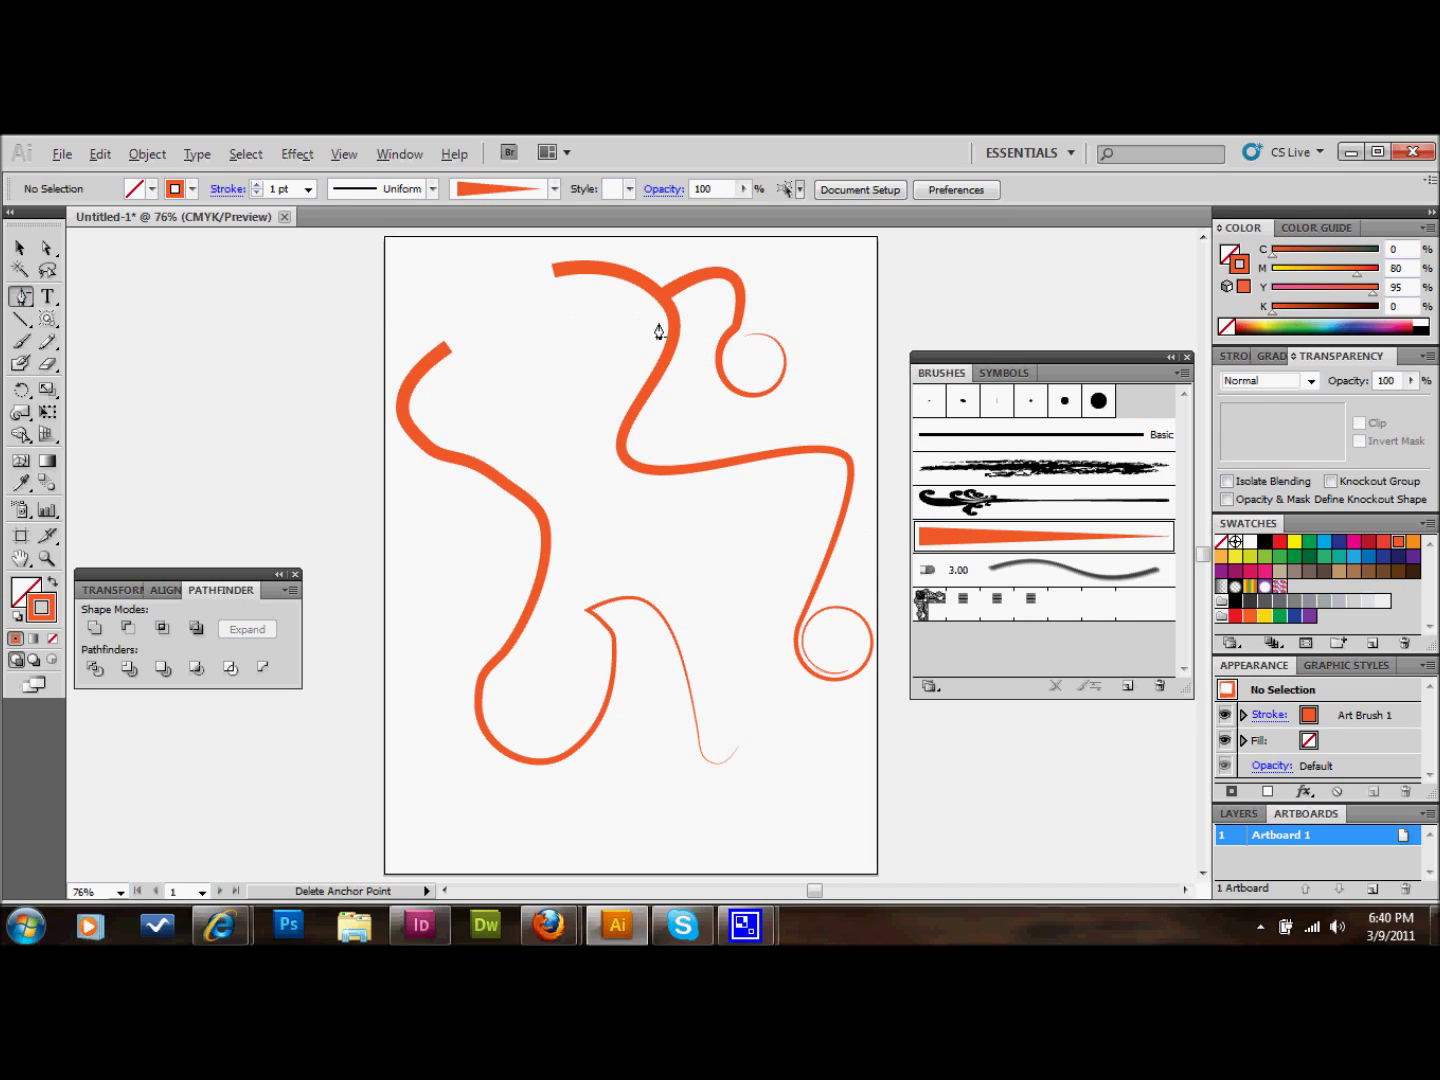
left_click(737, 342)
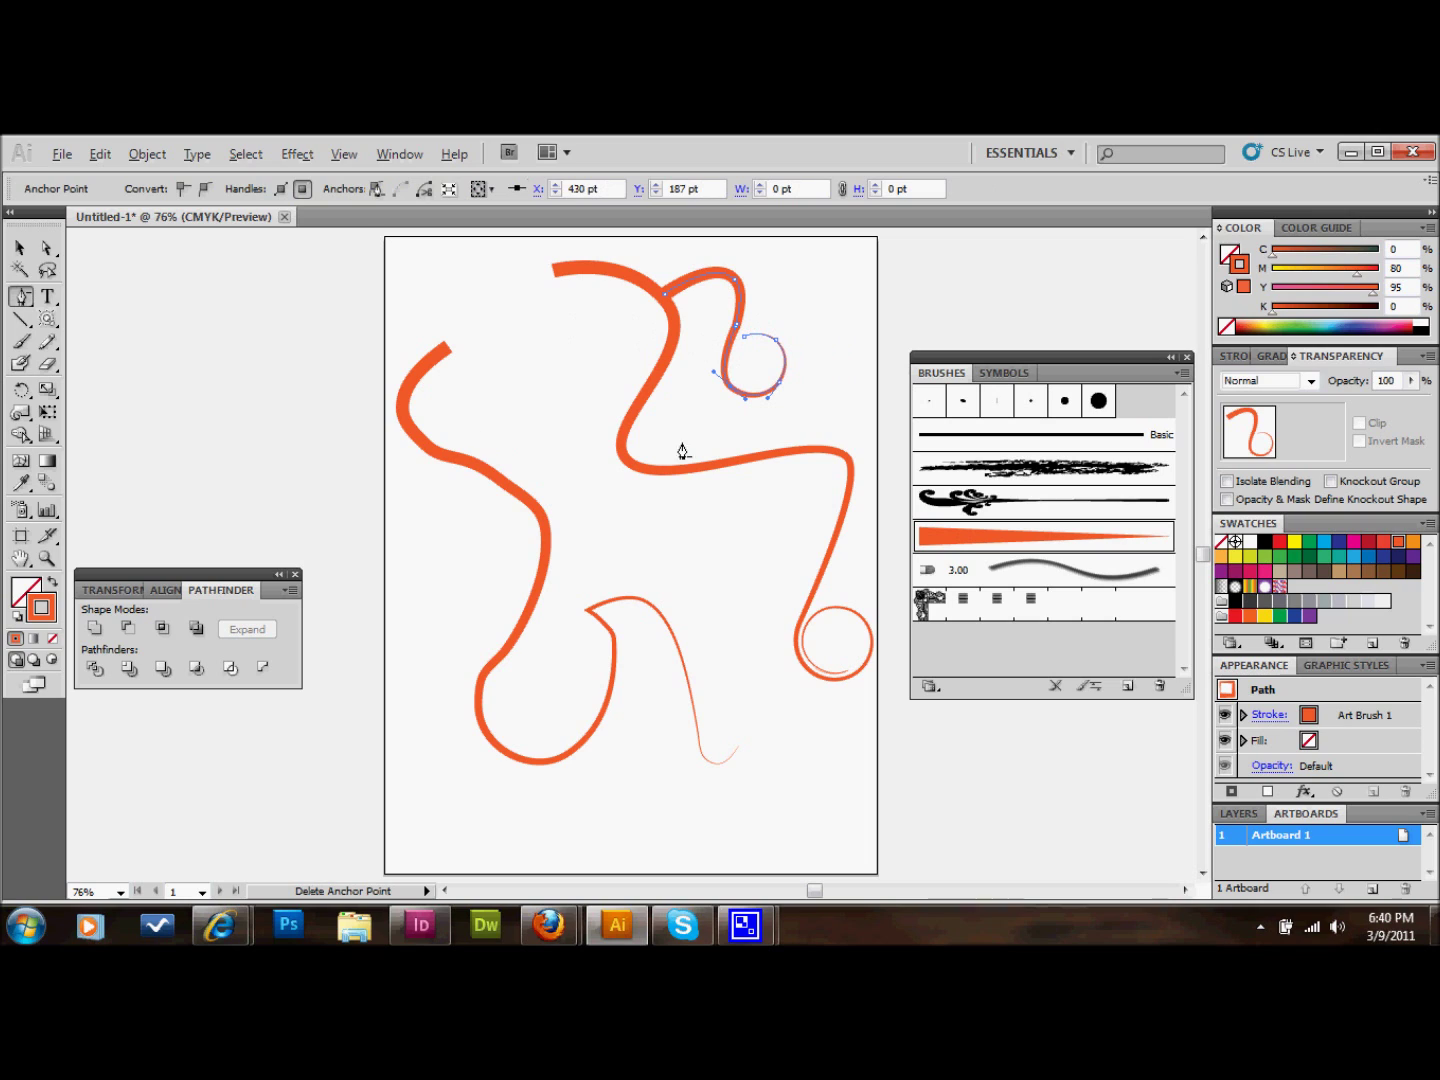
left_click(20, 248)
left_click(375, 458)
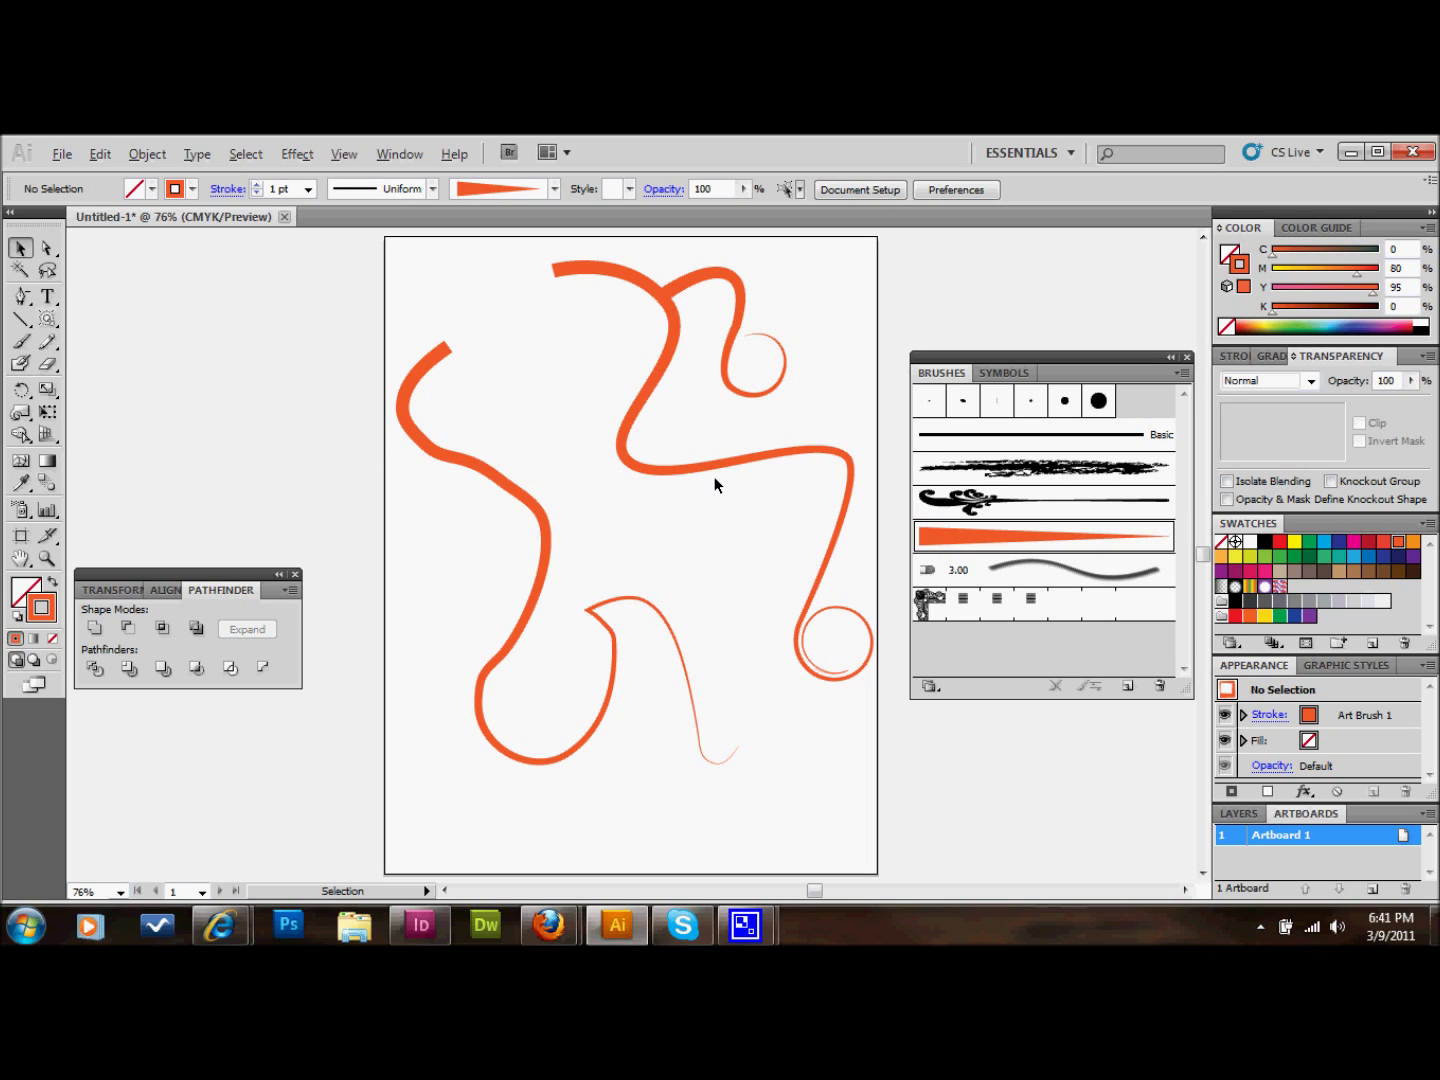
mouse_move(410, 279)
left_mouse_down()
mouse_move(463, 358)
mouse_move(836, 660)
mouse_move(796, 652)
left_mouse_up()
Draw a four-pointed star with inward-curving sides left of the artboard using the Pen tool.
left_click_drag(409, 517, 586, 295)
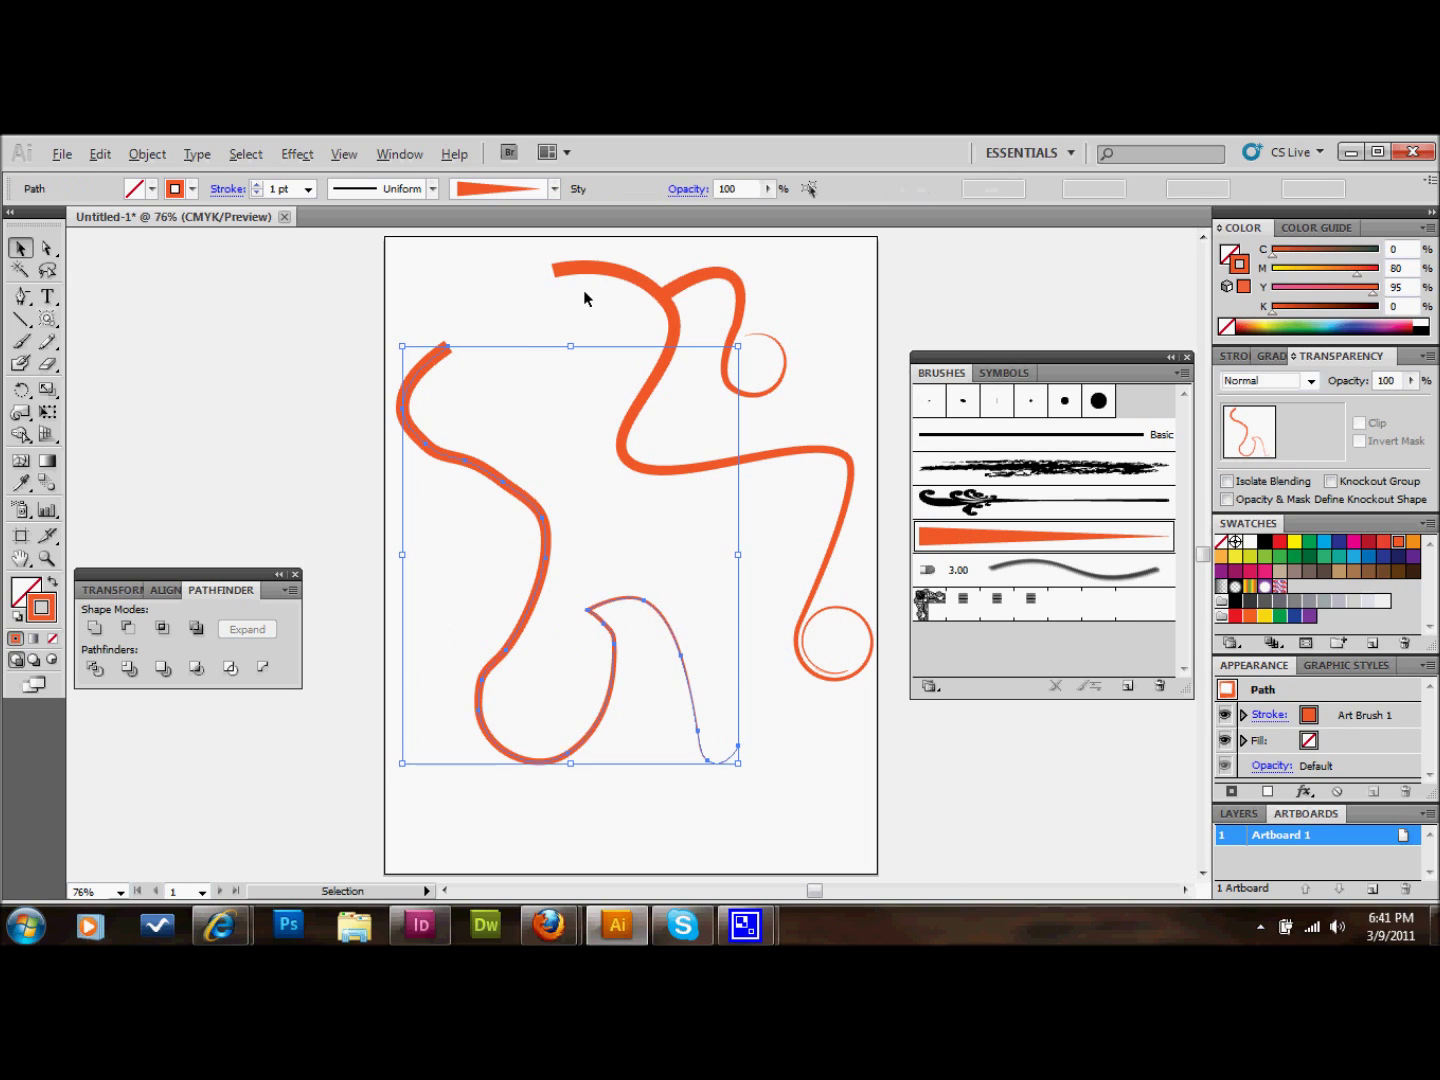
left_click(406, 335)
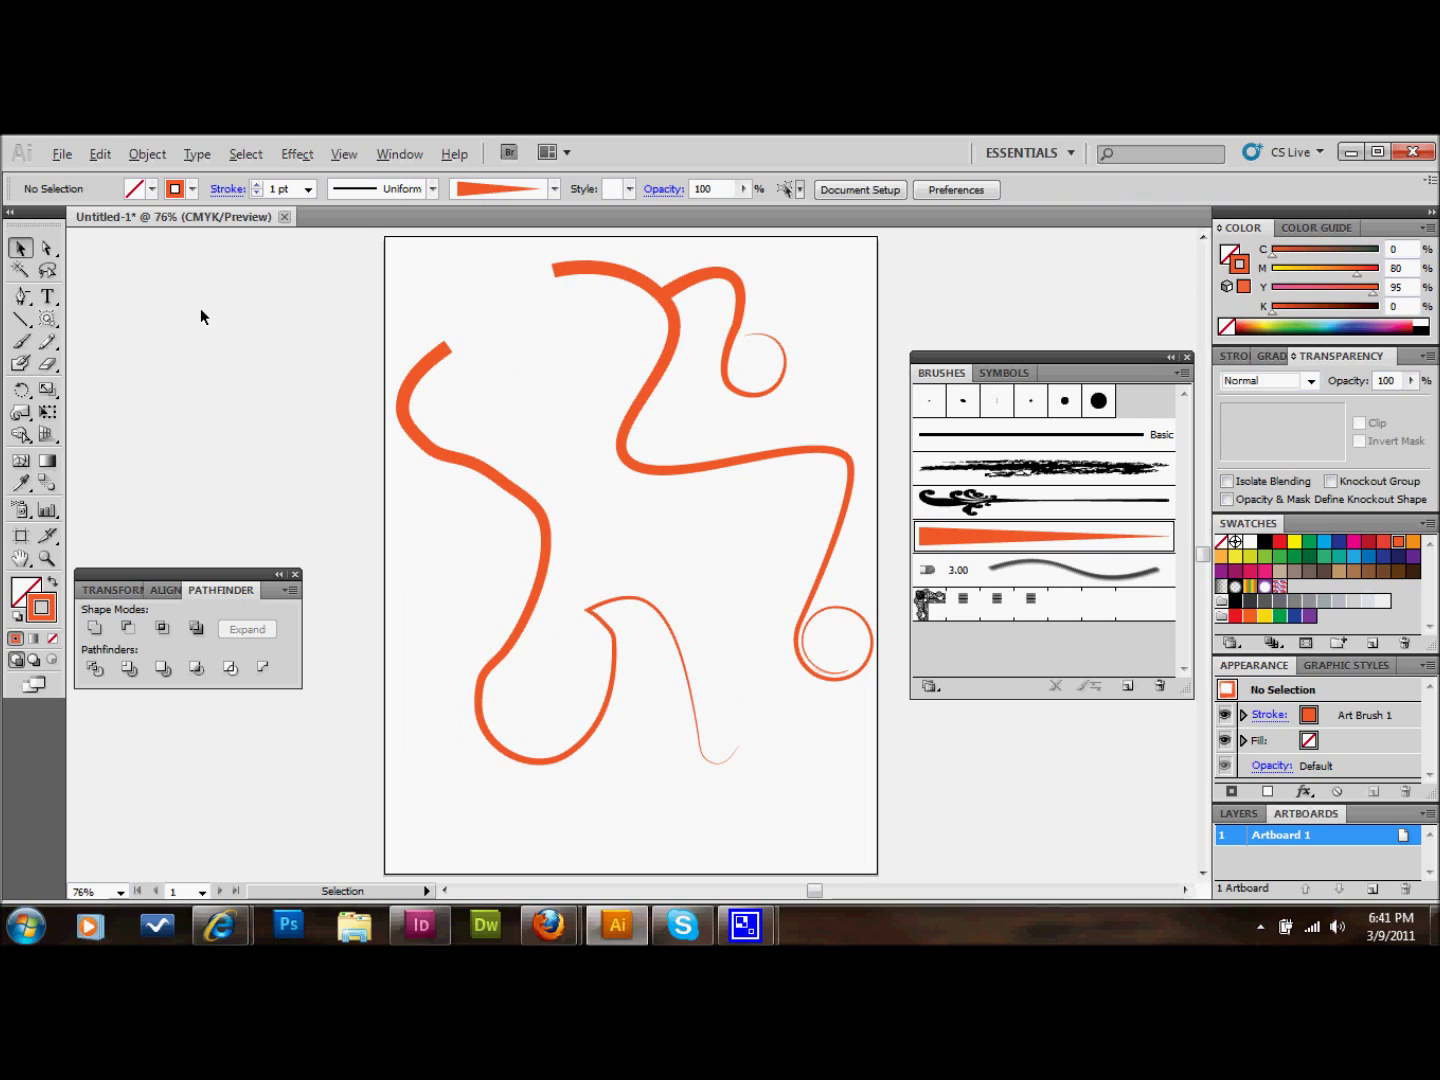
left_click(23, 298)
left_click(60, 301)
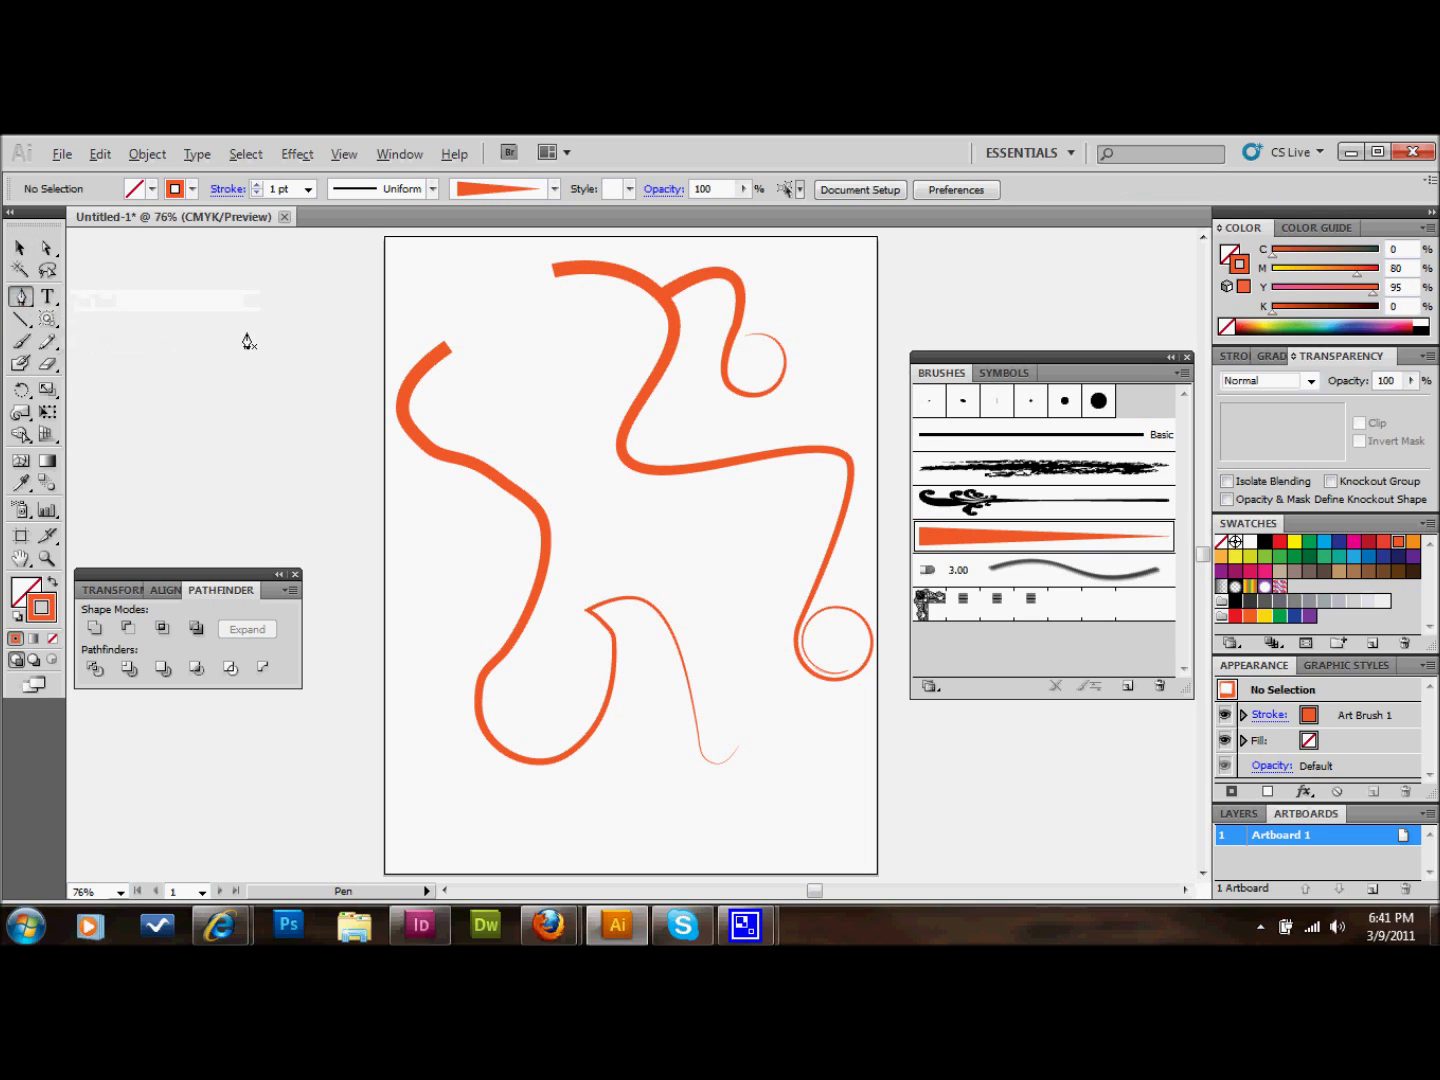
mouse_move(226, 326)
left_mouse_down()
mouse_move(227, 353)
mouse_move(333, 362)
mouse_move(225, 374)
mouse_move(210, 440)
mouse_move(199, 382)
mouse_move(99, 361)
mouse_move(149, 368)
mouse_move(208, 345)
mouse_move(225, 306)
left_mouse_up()
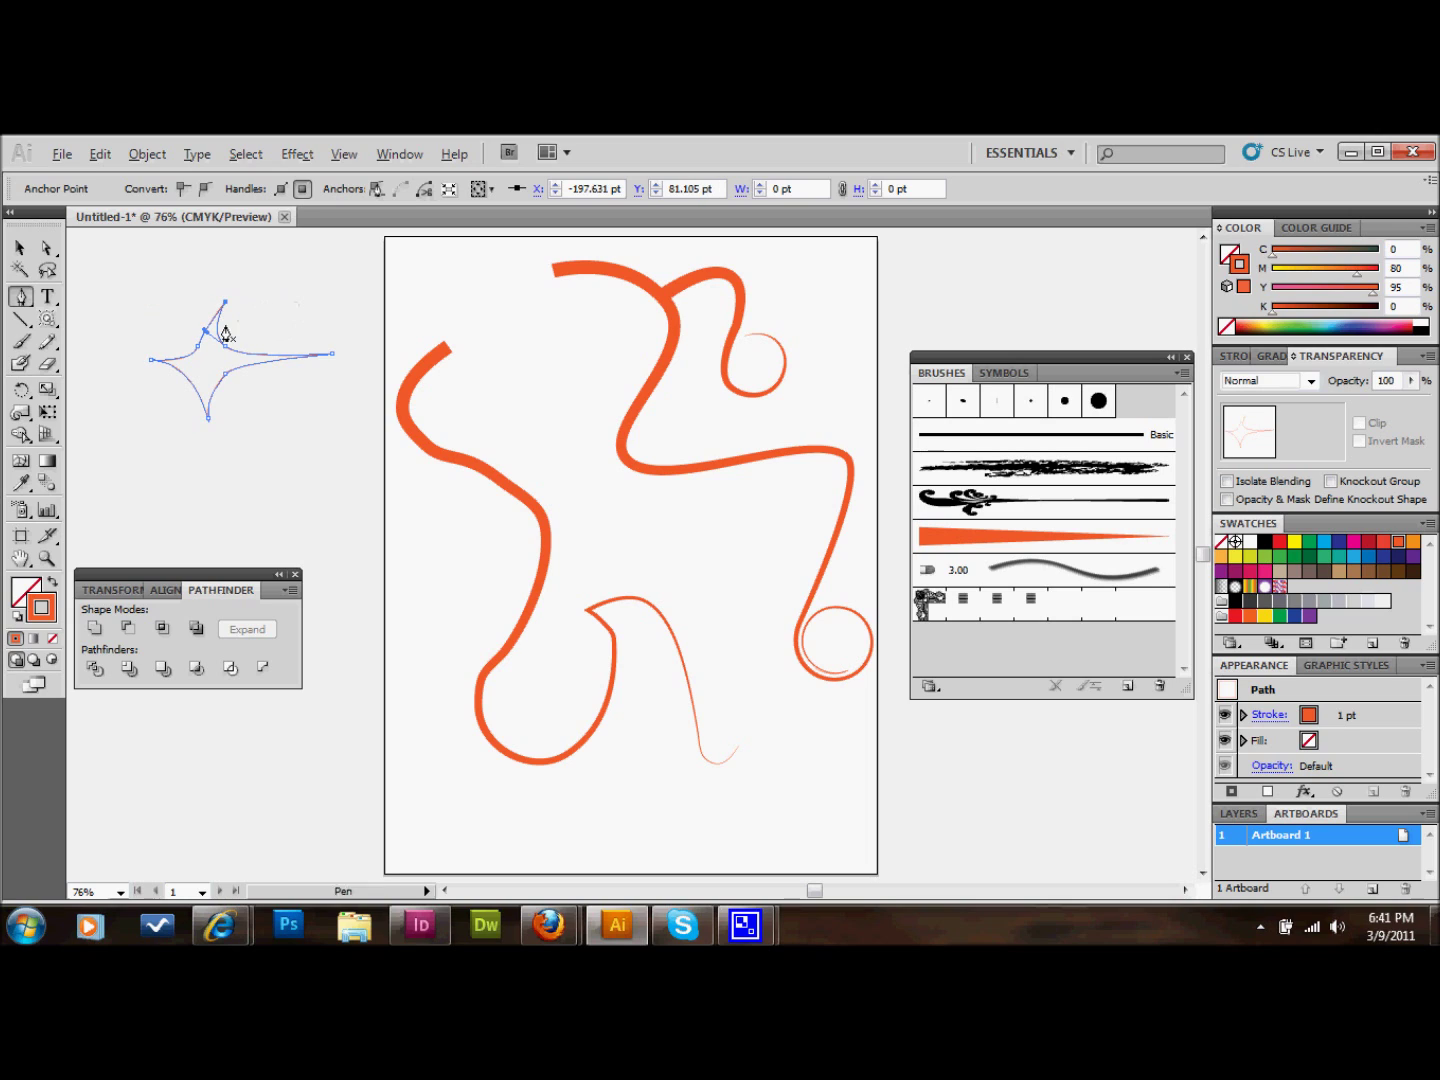
Fill the star with green and set its stroke to None.
left_click(54, 582)
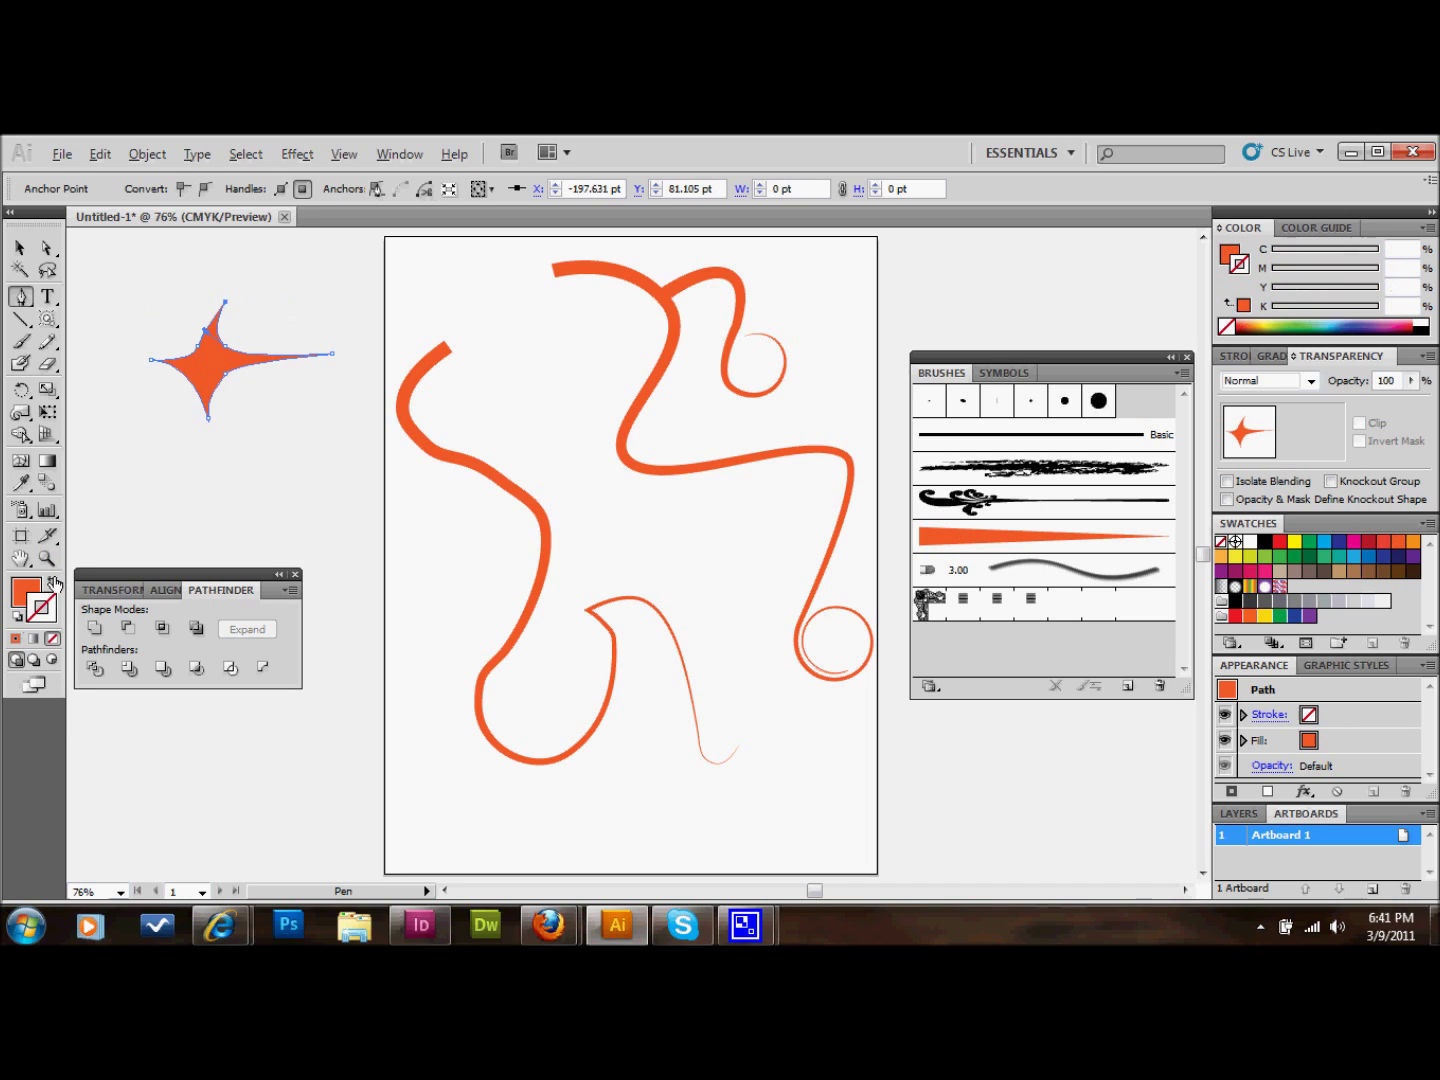
left_click(19, 248)
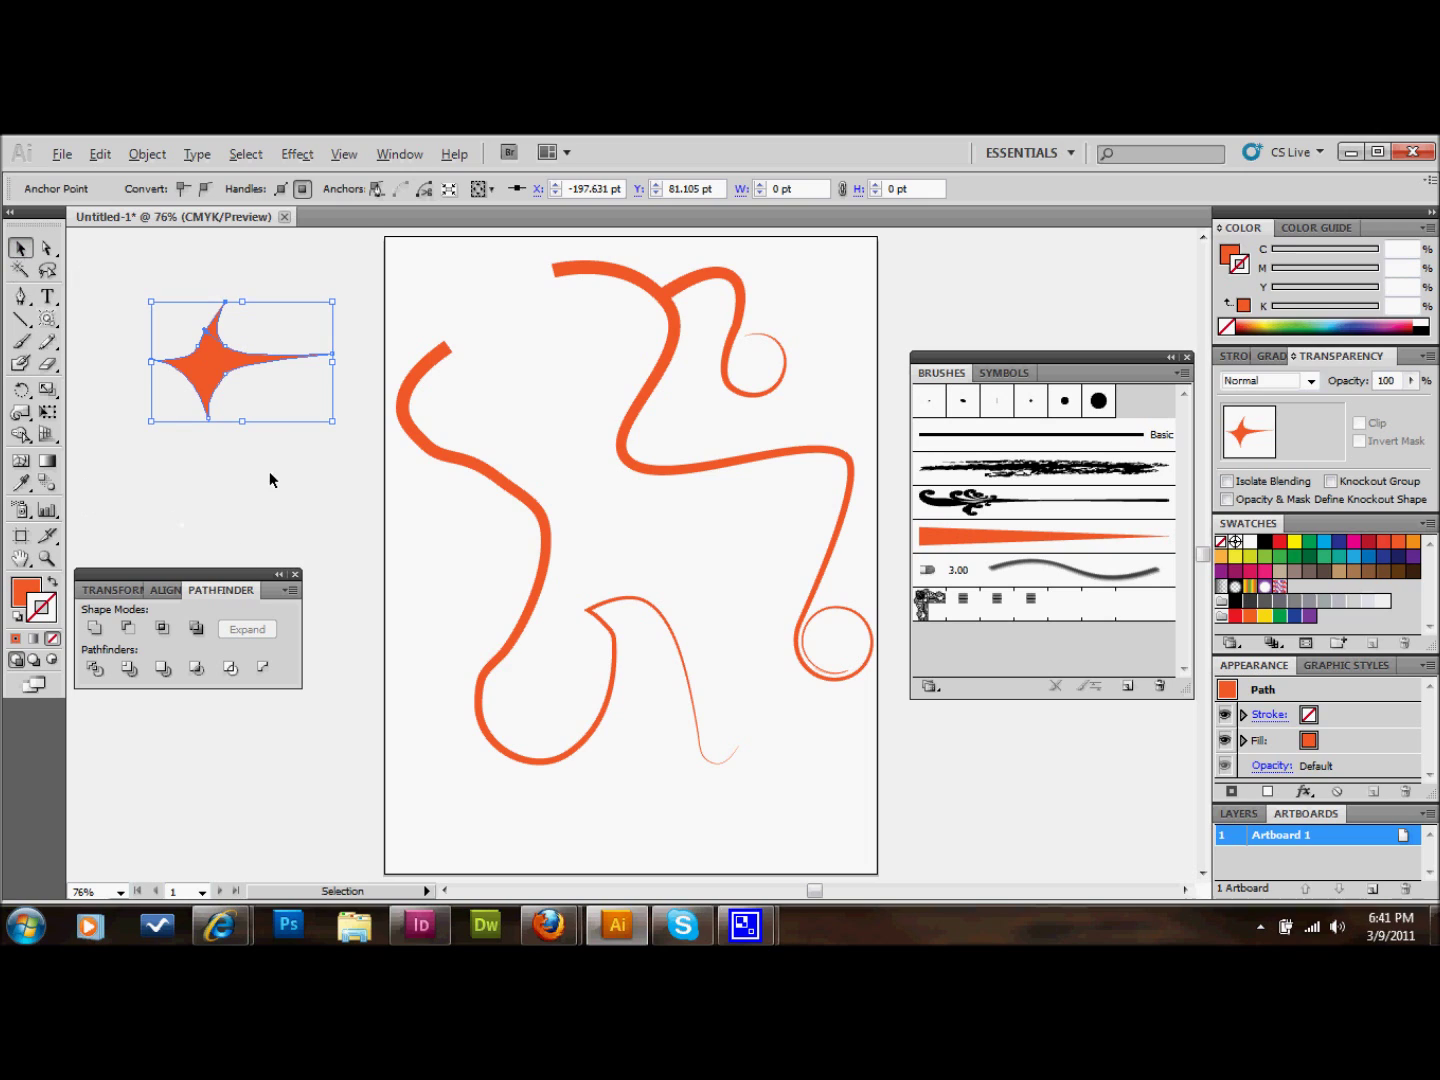
left_click(293, 398)
left_click(219, 364)
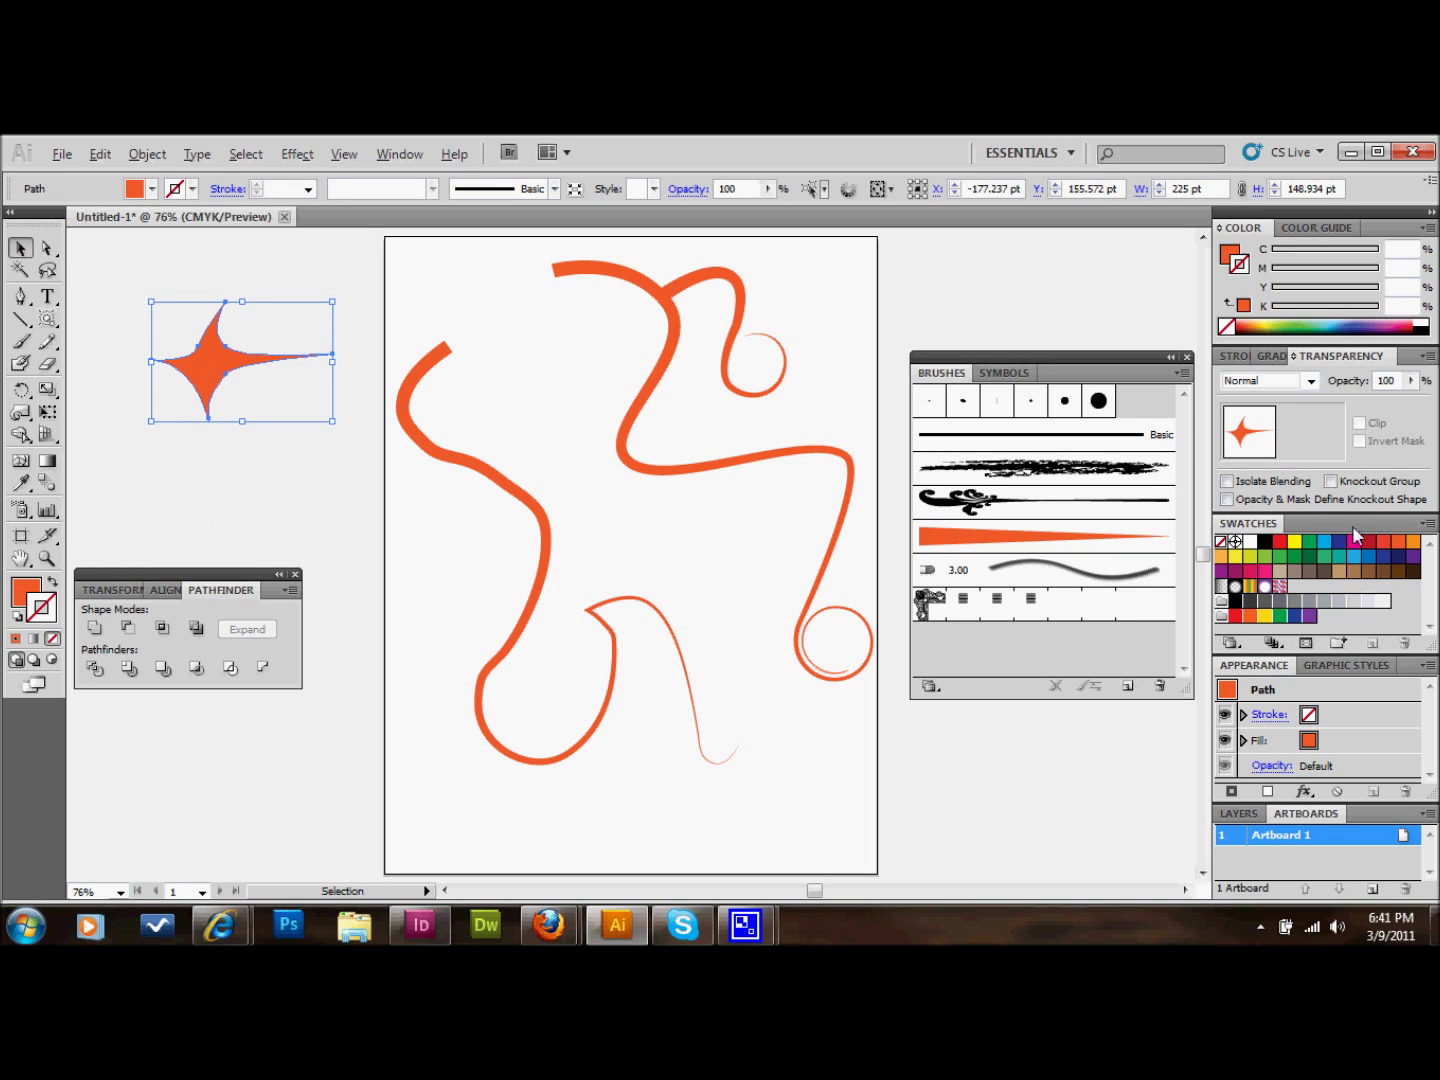
key("x")
left_click(1294, 556)
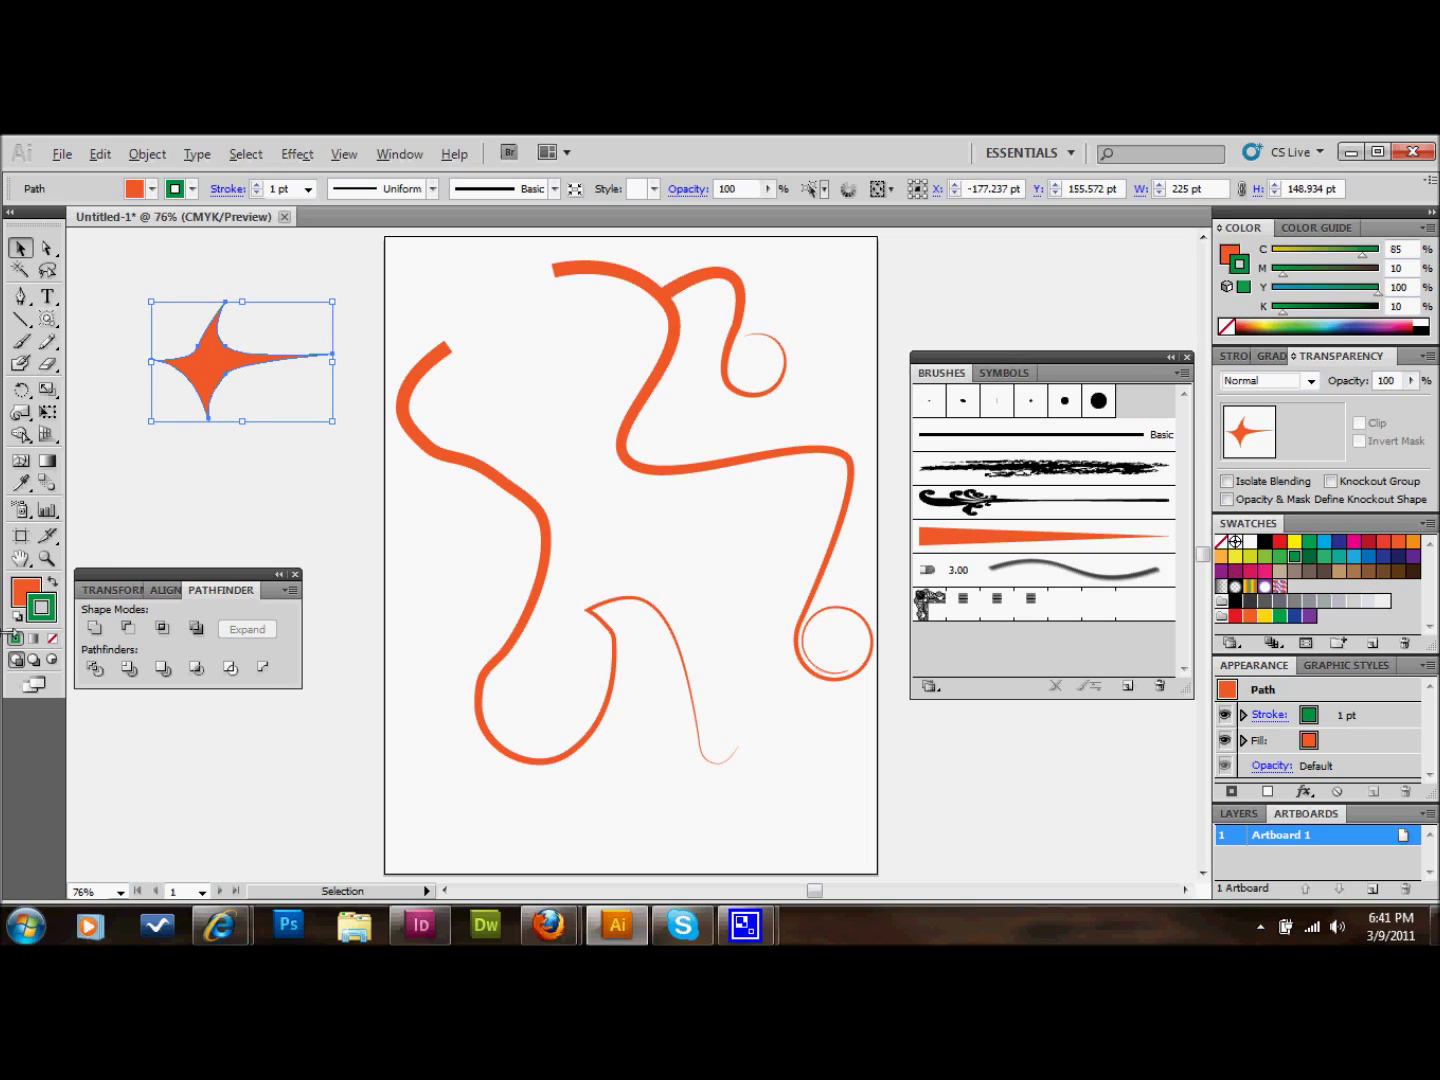
left_click(51, 589)
left_click(52, 638)
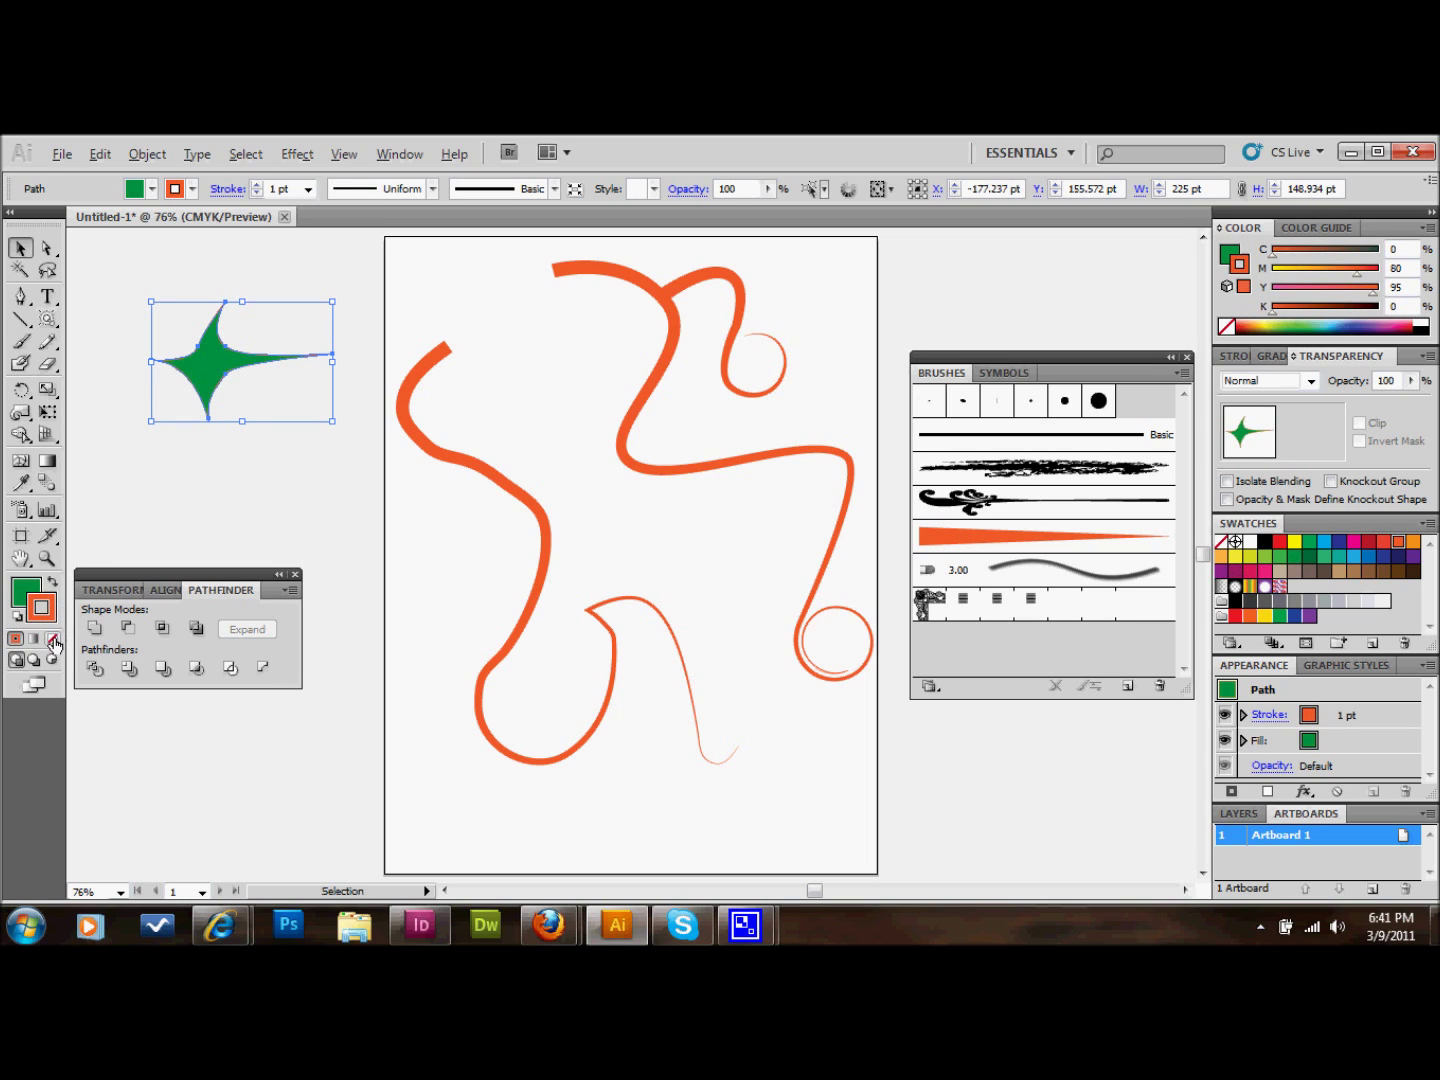
left_click(159, 521)
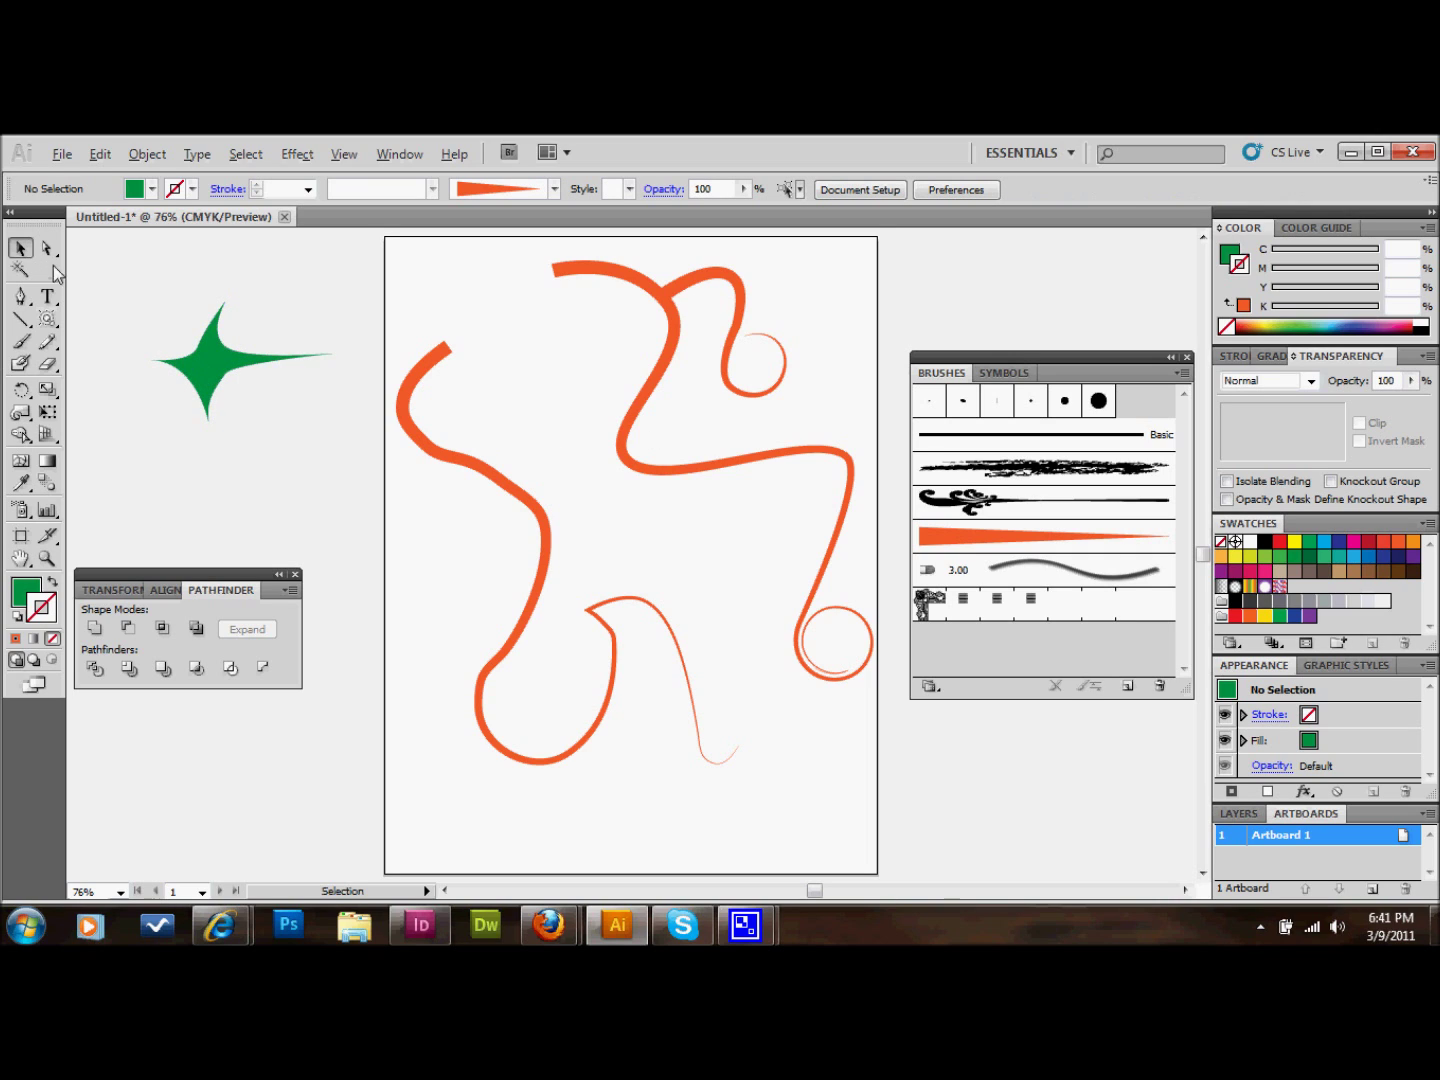
Flatten the green star vertically and drag it into the Brushes panel.
left_click(222, 313)
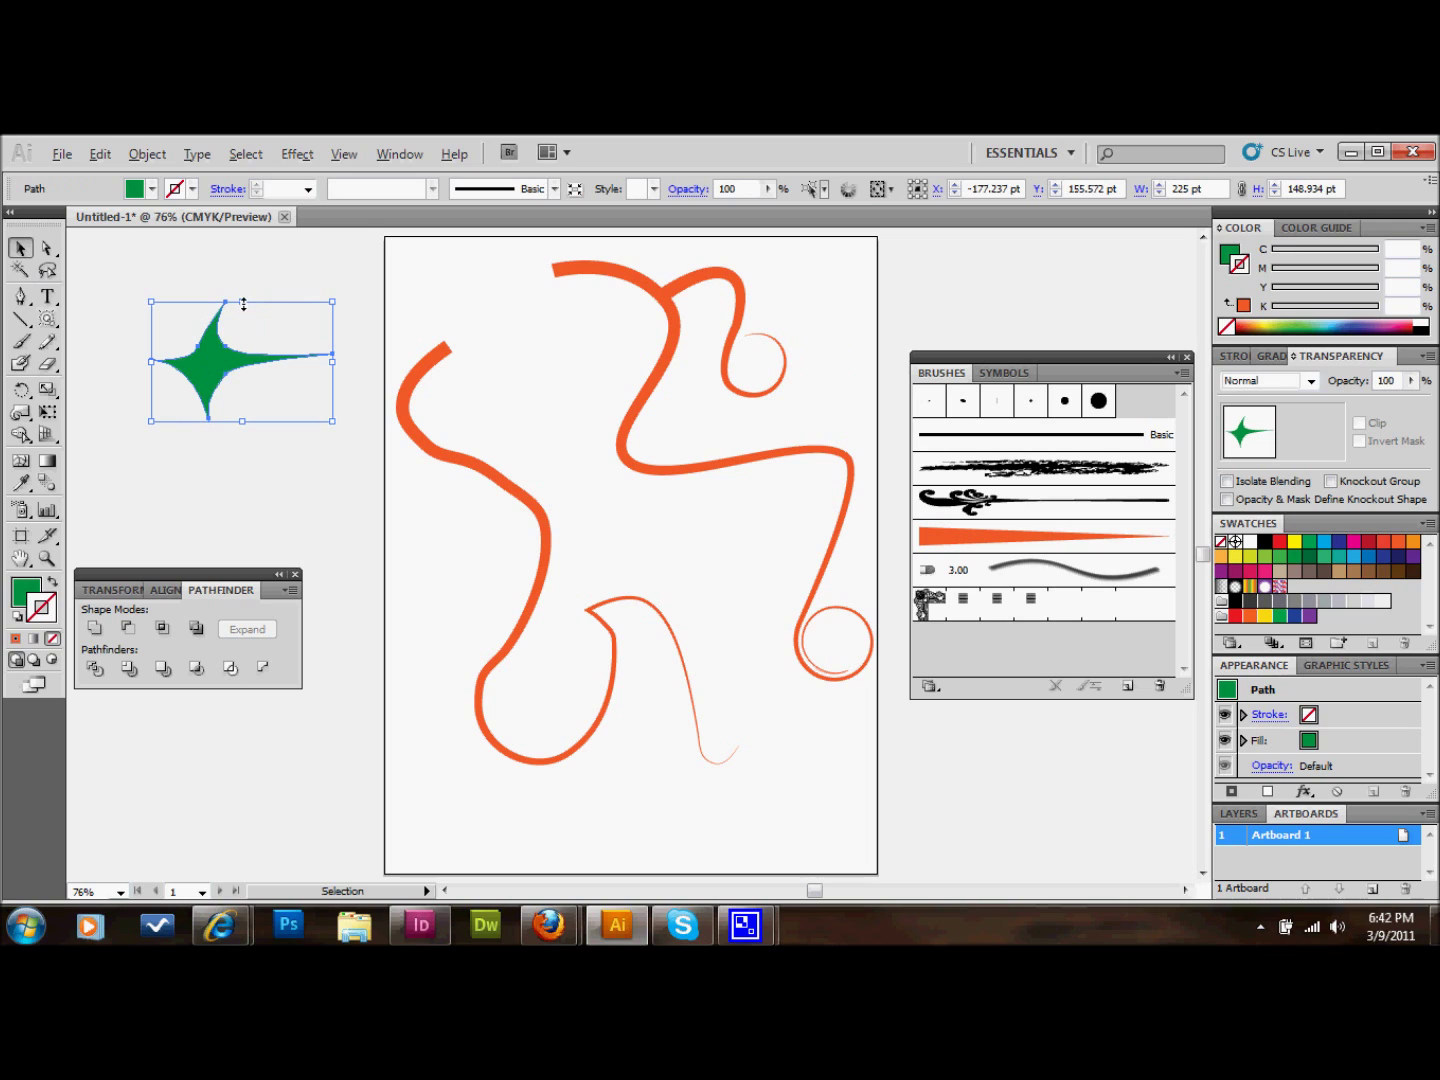
left_click_drag(243, 304, 243, 334)
left_click(234, 461)
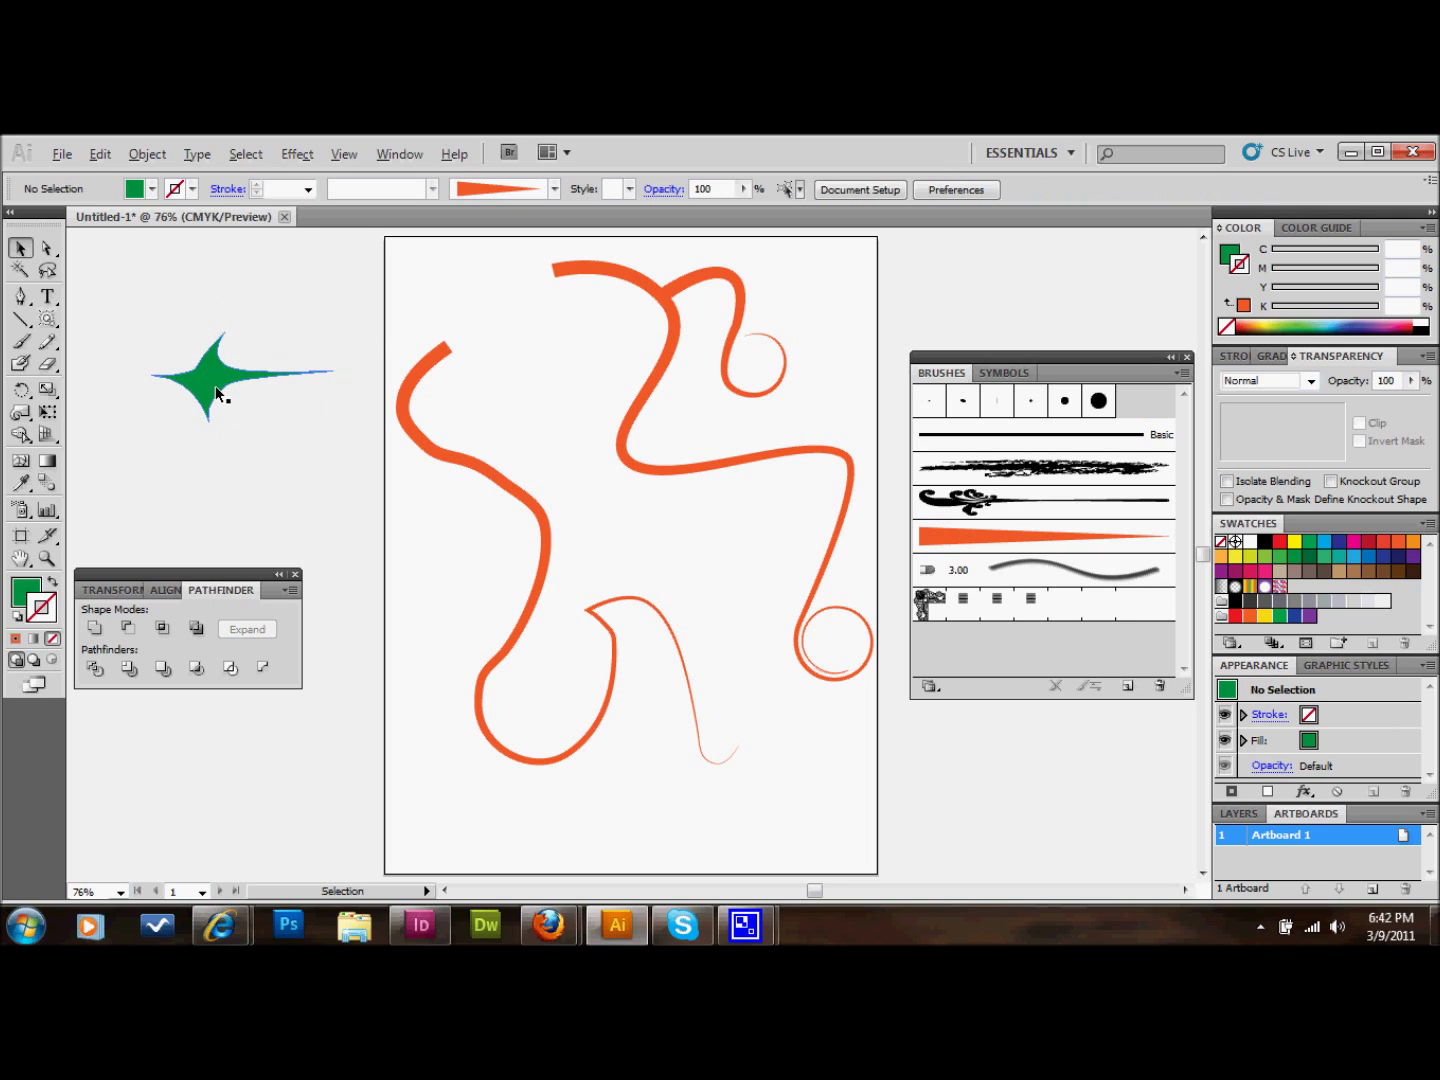
mouse_move(204, 373)
left_mouse_down()
mouse_move(716, 490)
mouse_move(975, 529)
mouse_move(965, 507)
left_mouse_up()
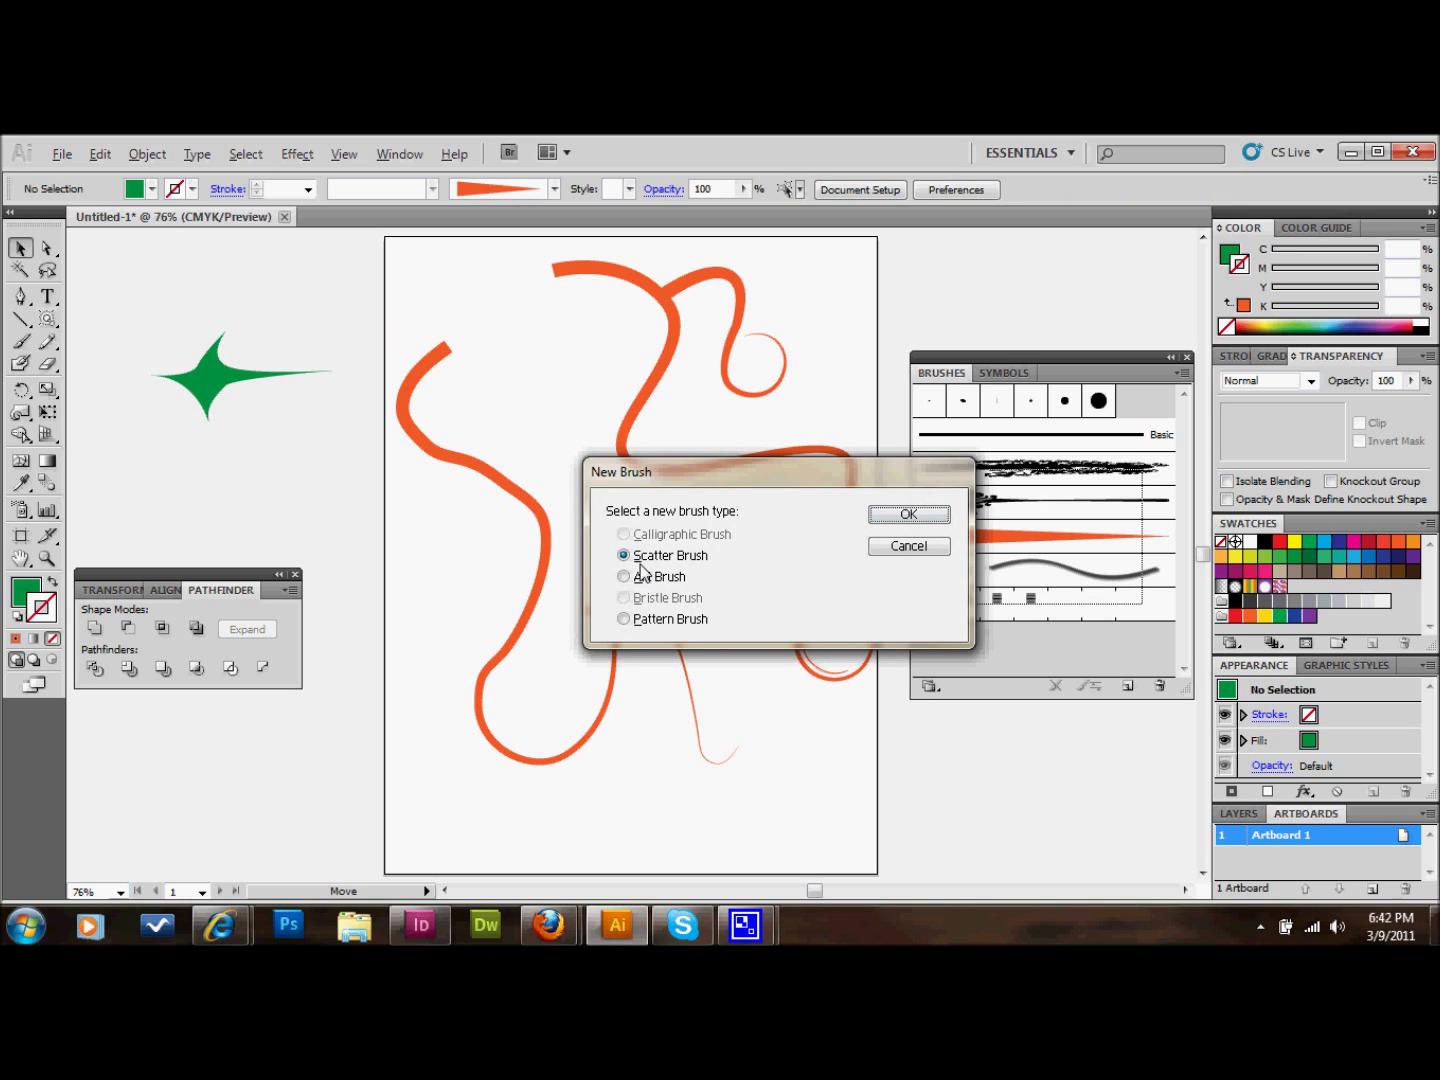
Create Art Brush 2 from the green star with Hue Shift colorization.
left_click(625, 577)
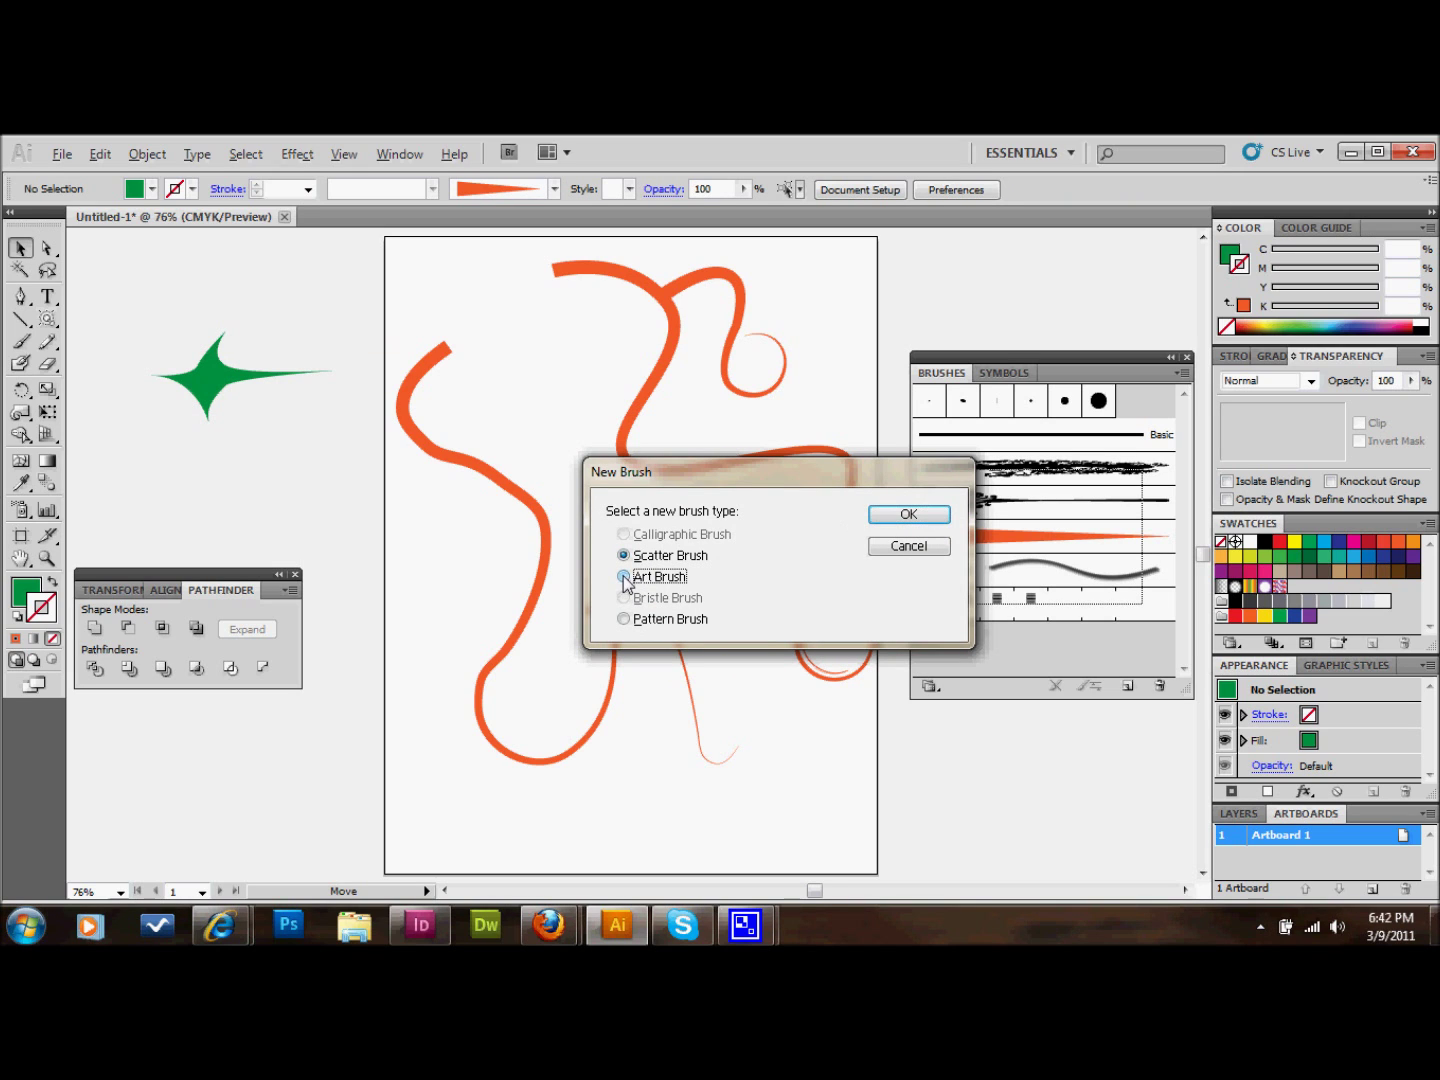
left_click(931, 517)
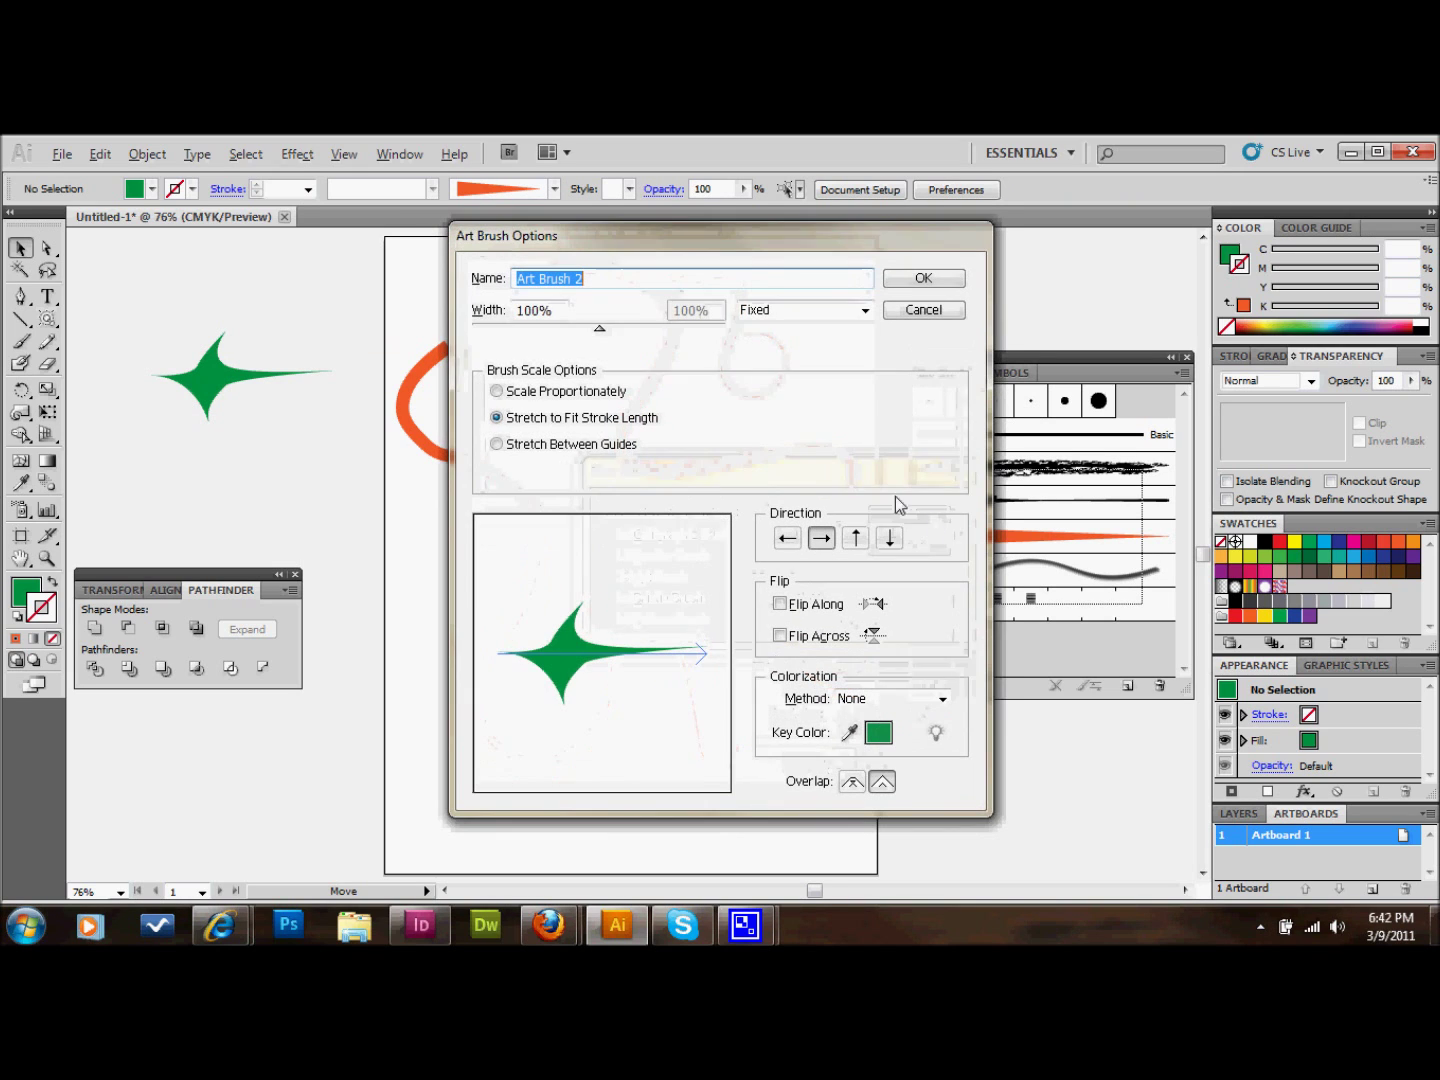
left_click(869, 703)
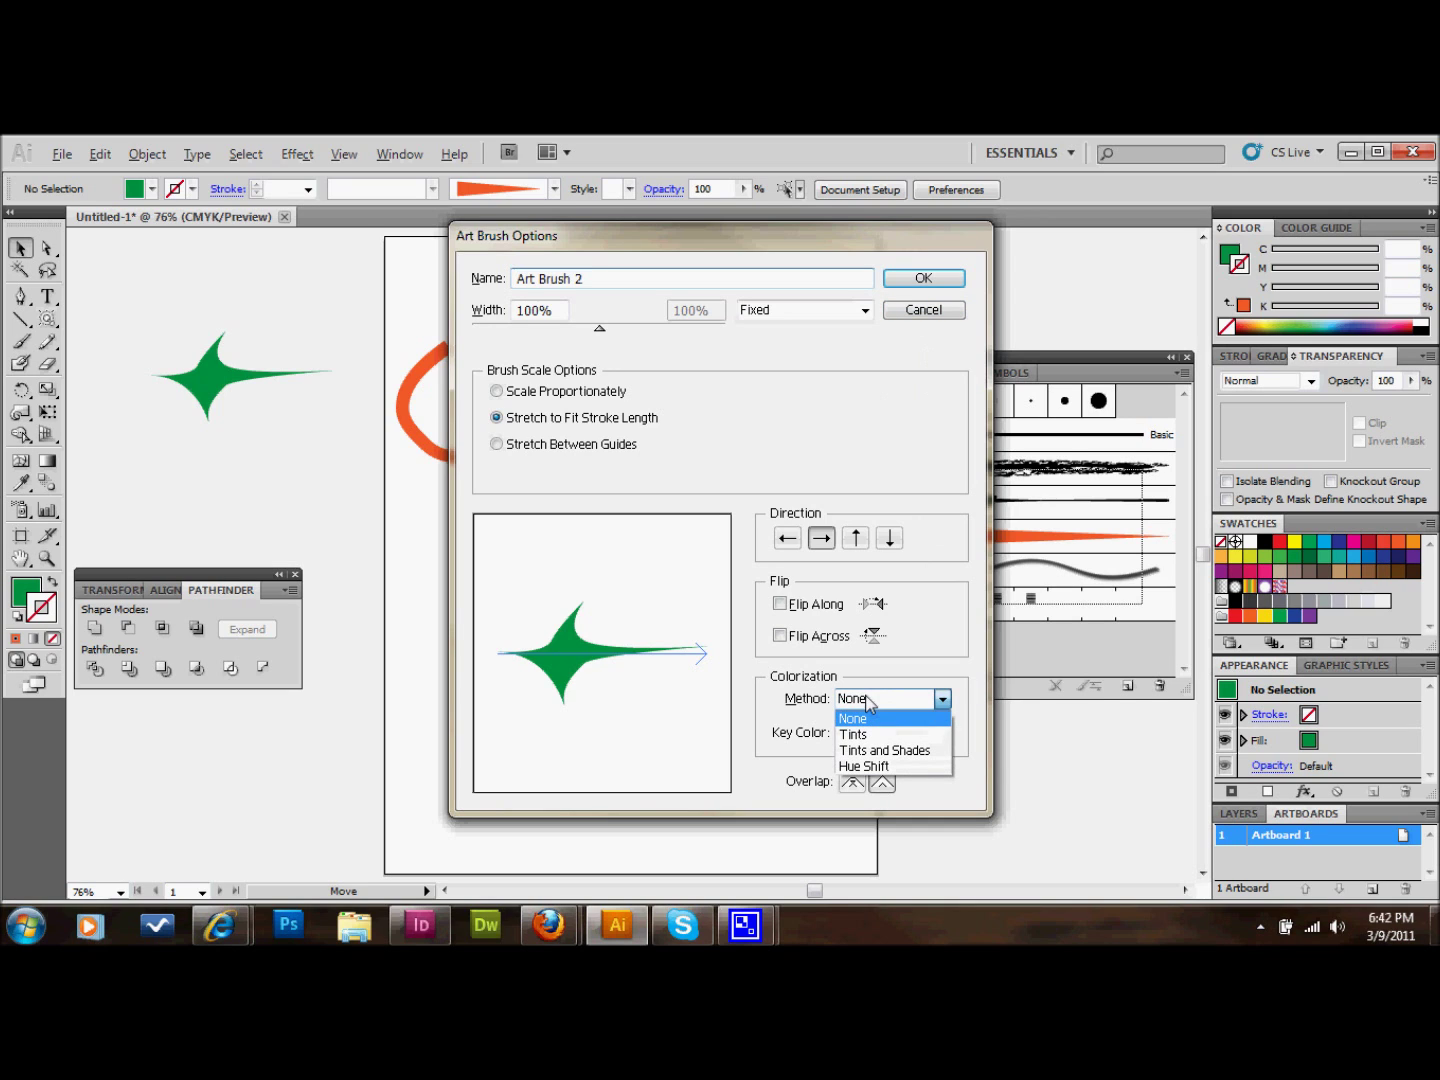
left_click(866, 766)
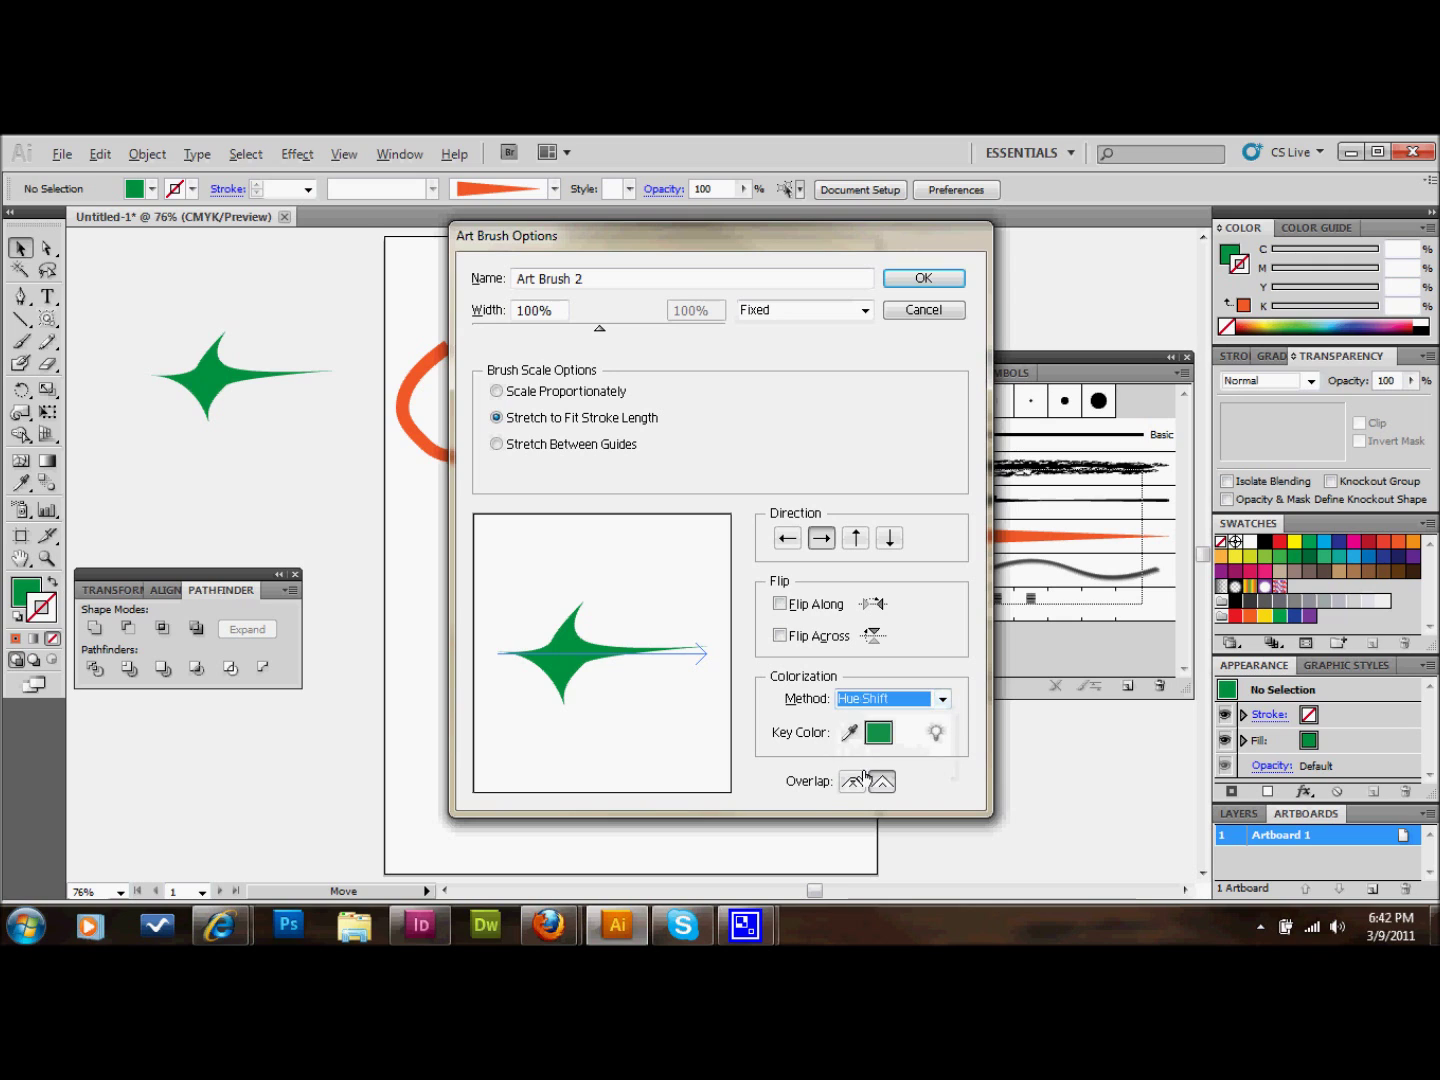
left_click(926, 280)
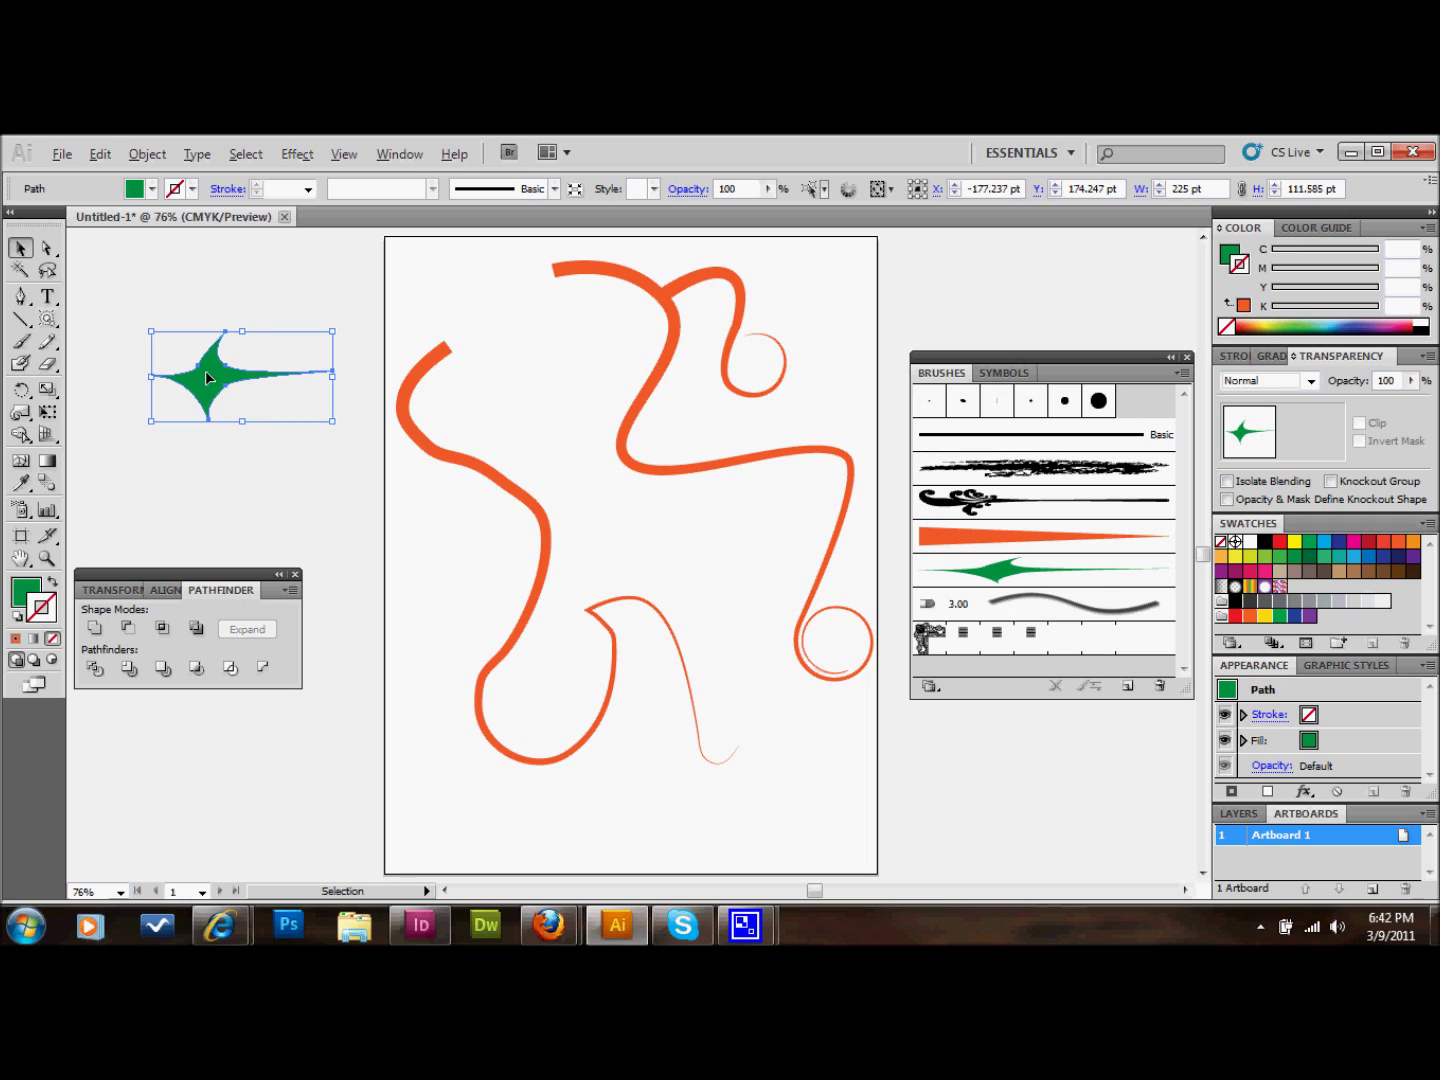
Delete the original green star and drag test copies of the star brush onto the artboard.
key("Delete")
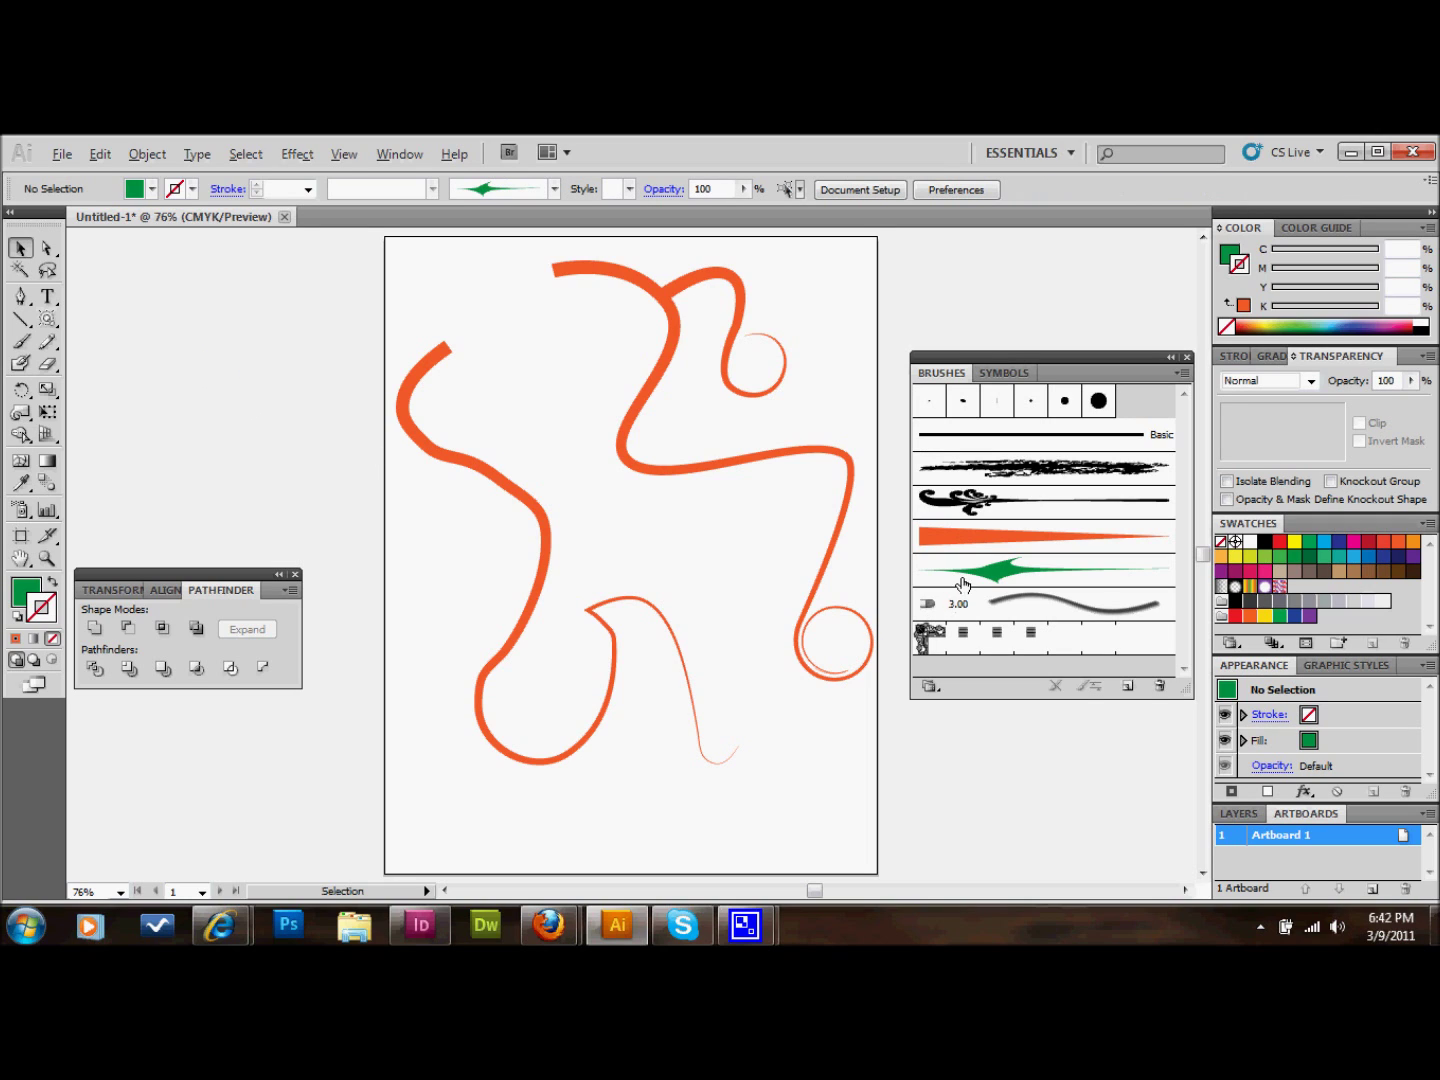
mouse_move(1005, 578)
left_mouse_down()
mouse_move(762, 559)
mouse_move(721, 531)
mouse_move(868, 620)
mouse_move(752, 634)
left_mouse_up()
mouse_move(967, 592)
left_mouse_down()
mouse_move(980, 580)
mouse_move(628, 505)
mouse_move(403, 683)
left_mouse_up()
left_click_drag(702, 540, 671, 525)
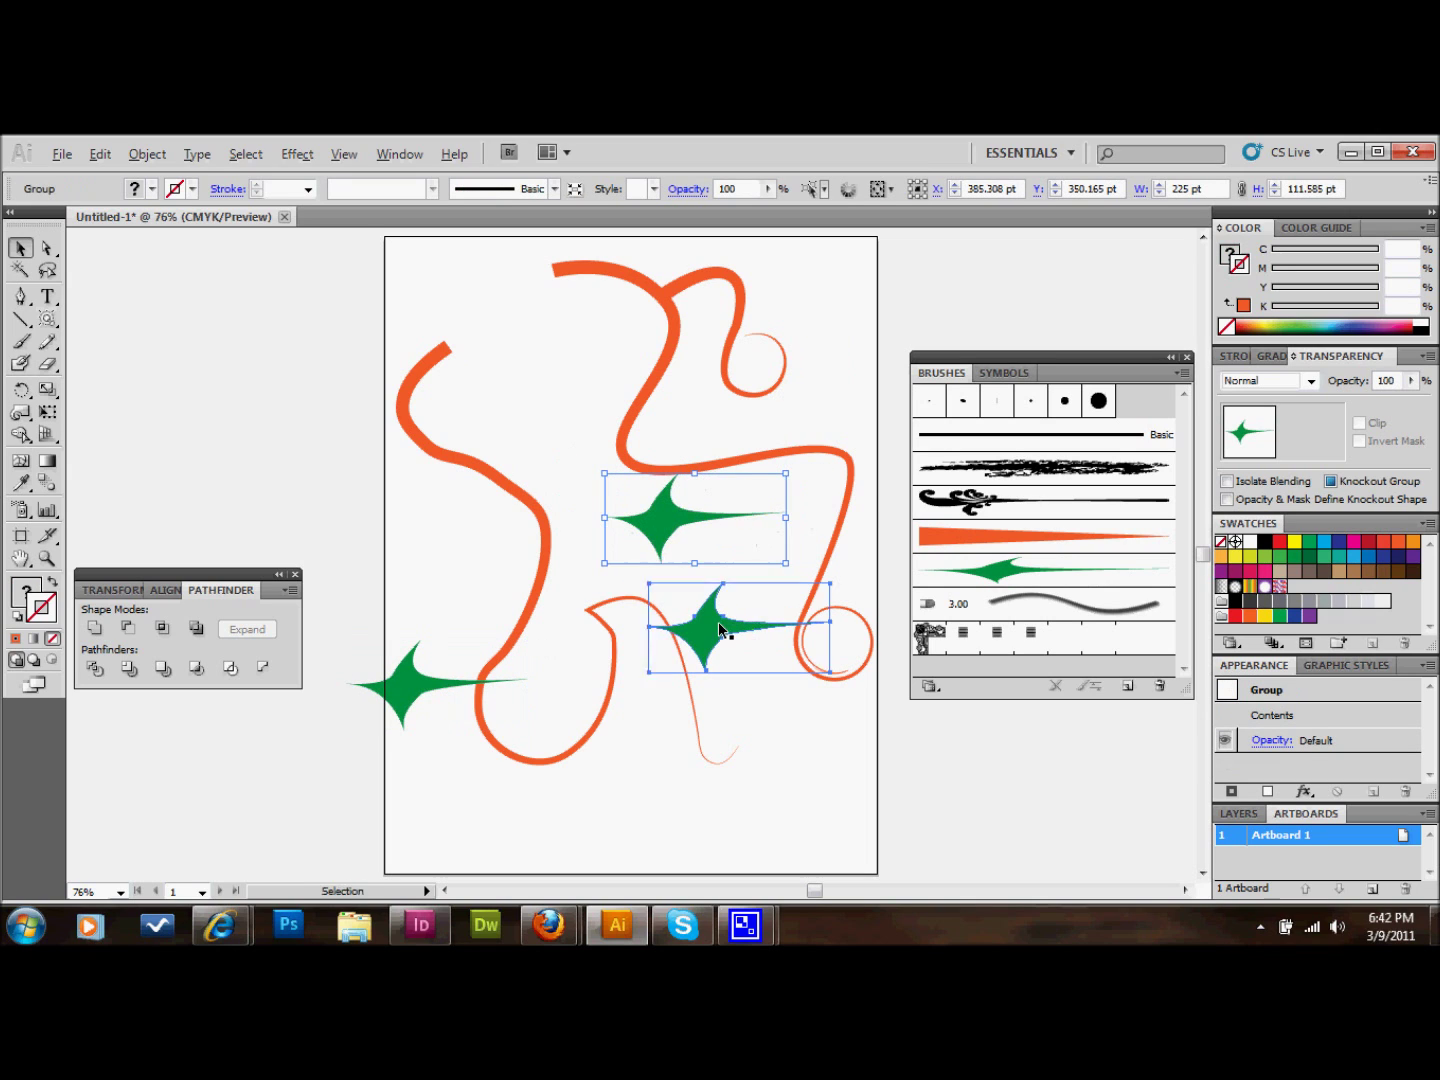
left_click_drag(724, 634, 826, 368)
left_click(770, 692)
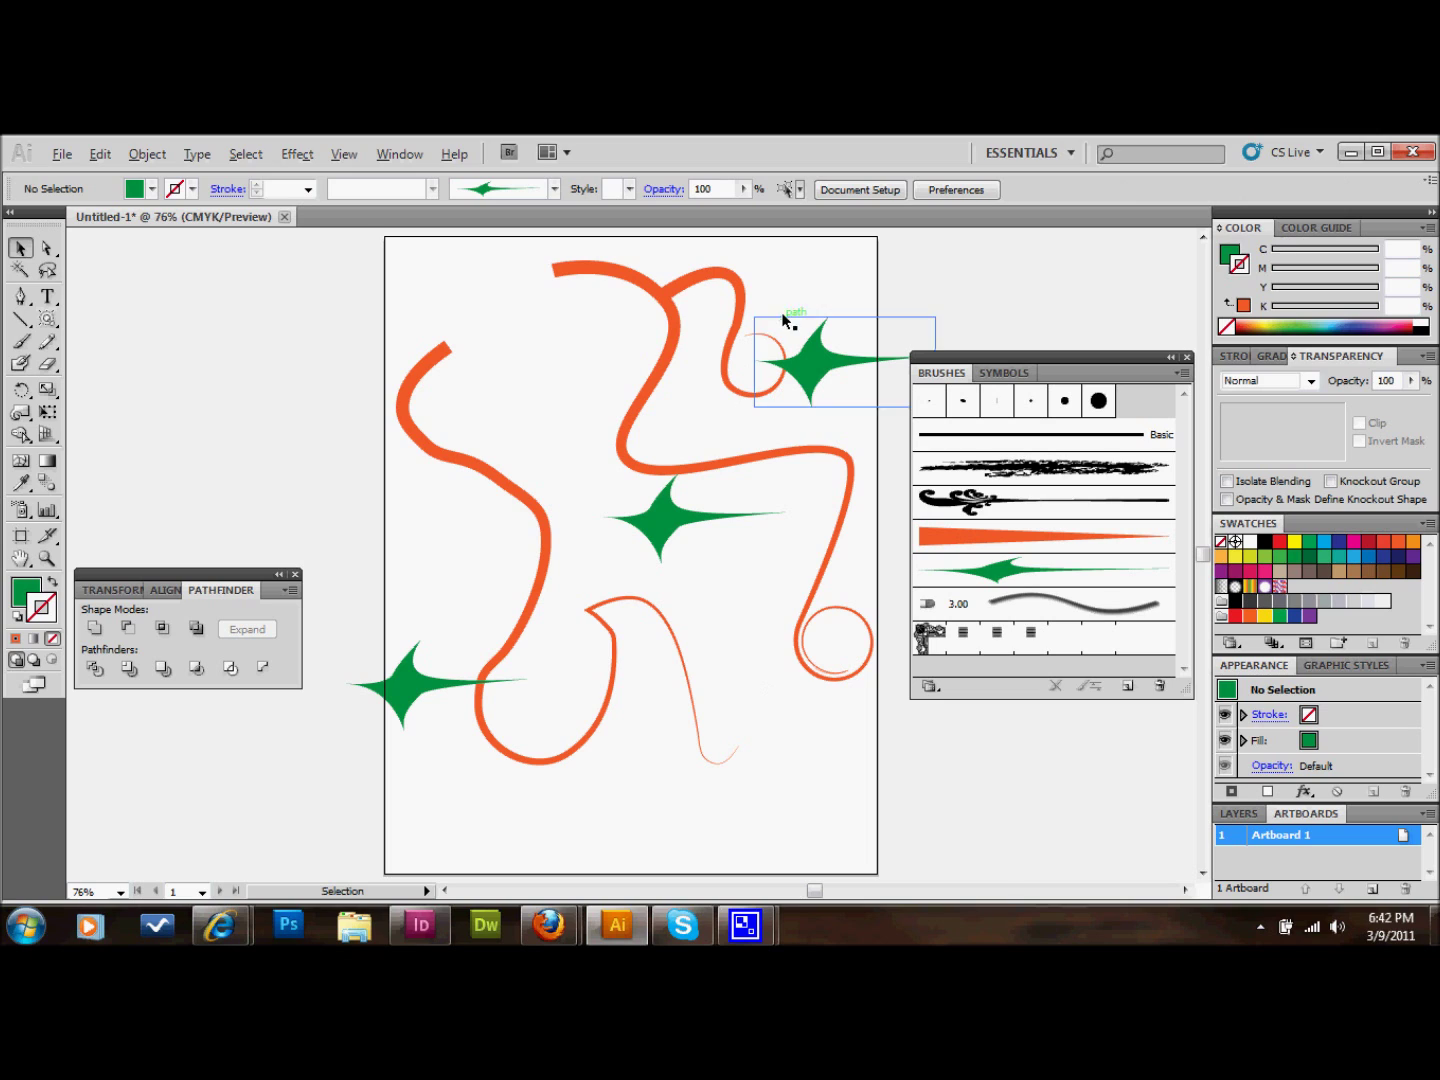
Delete the top-right, middle and bottom-left star copies, then marquee-select the orange squiggles.
left_click(817, 362)
key("Delete")
left_click(671, 509)
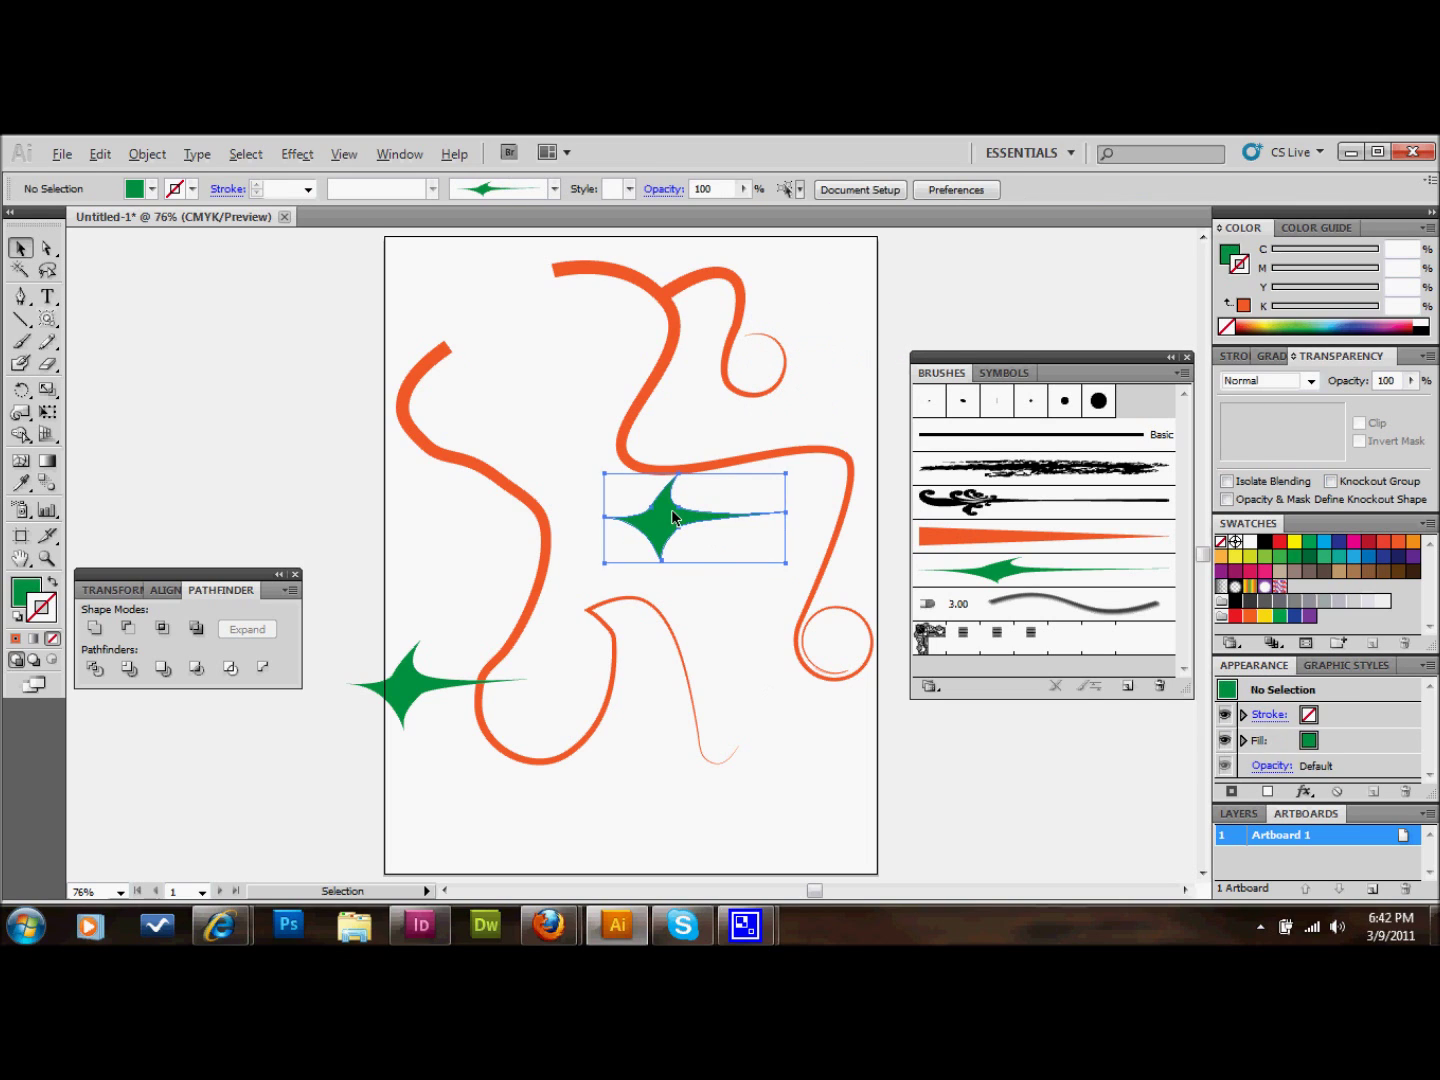
key("Delete")
left_click(446, 695)
key("Delete")
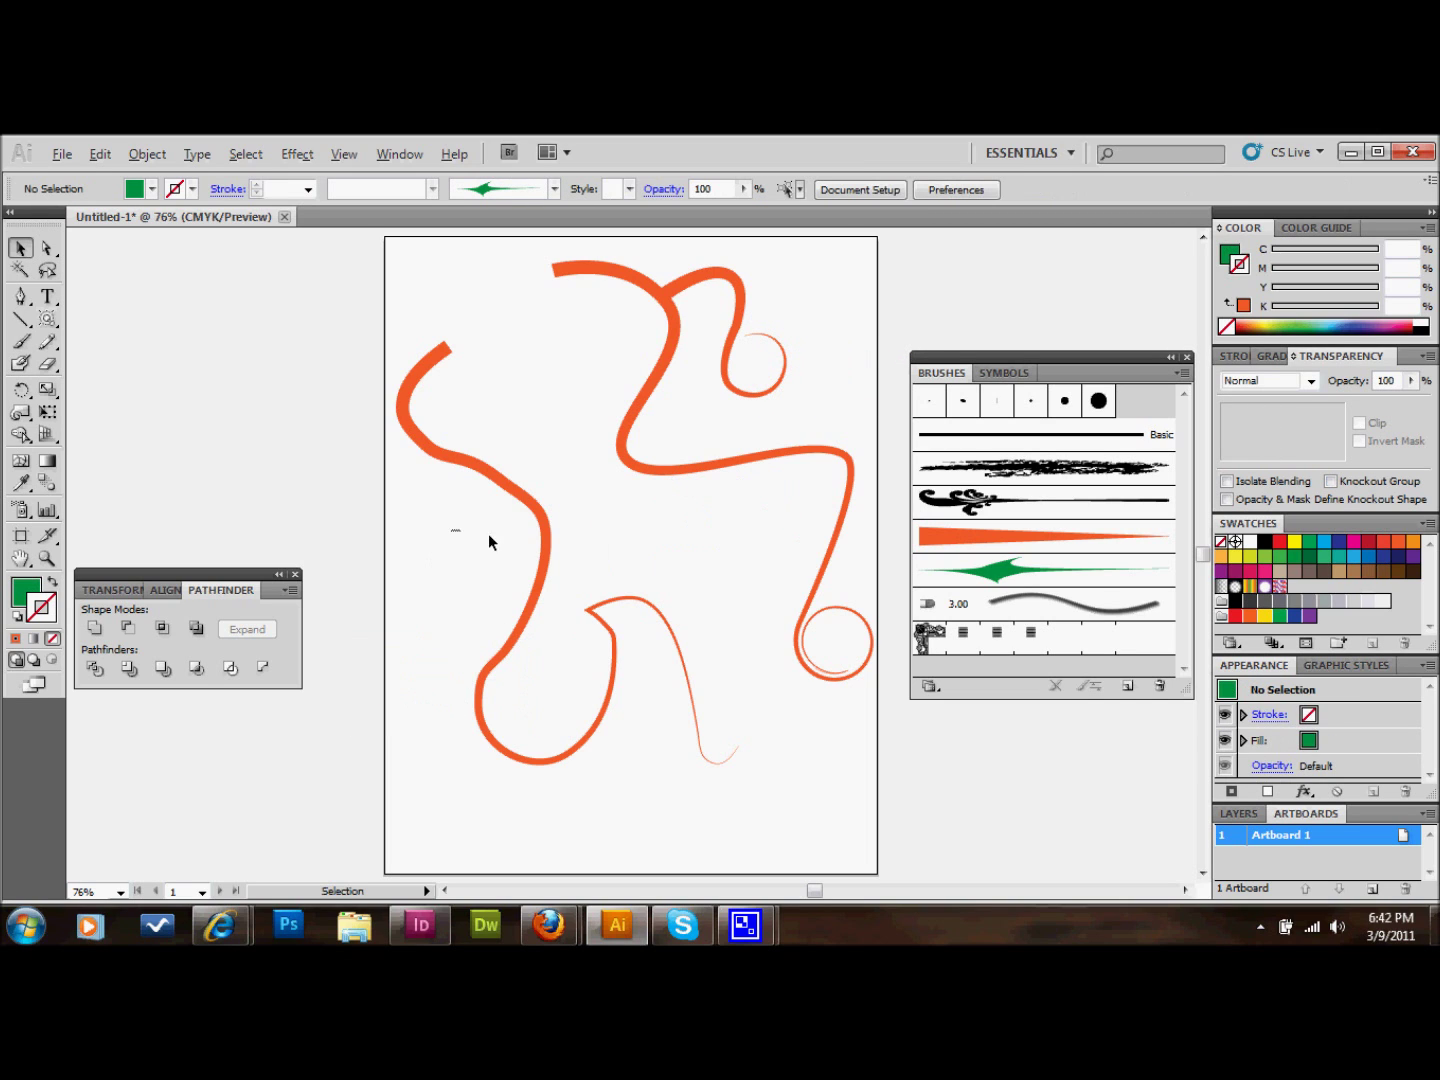
left_click_drag(450, 530, 818, 620)
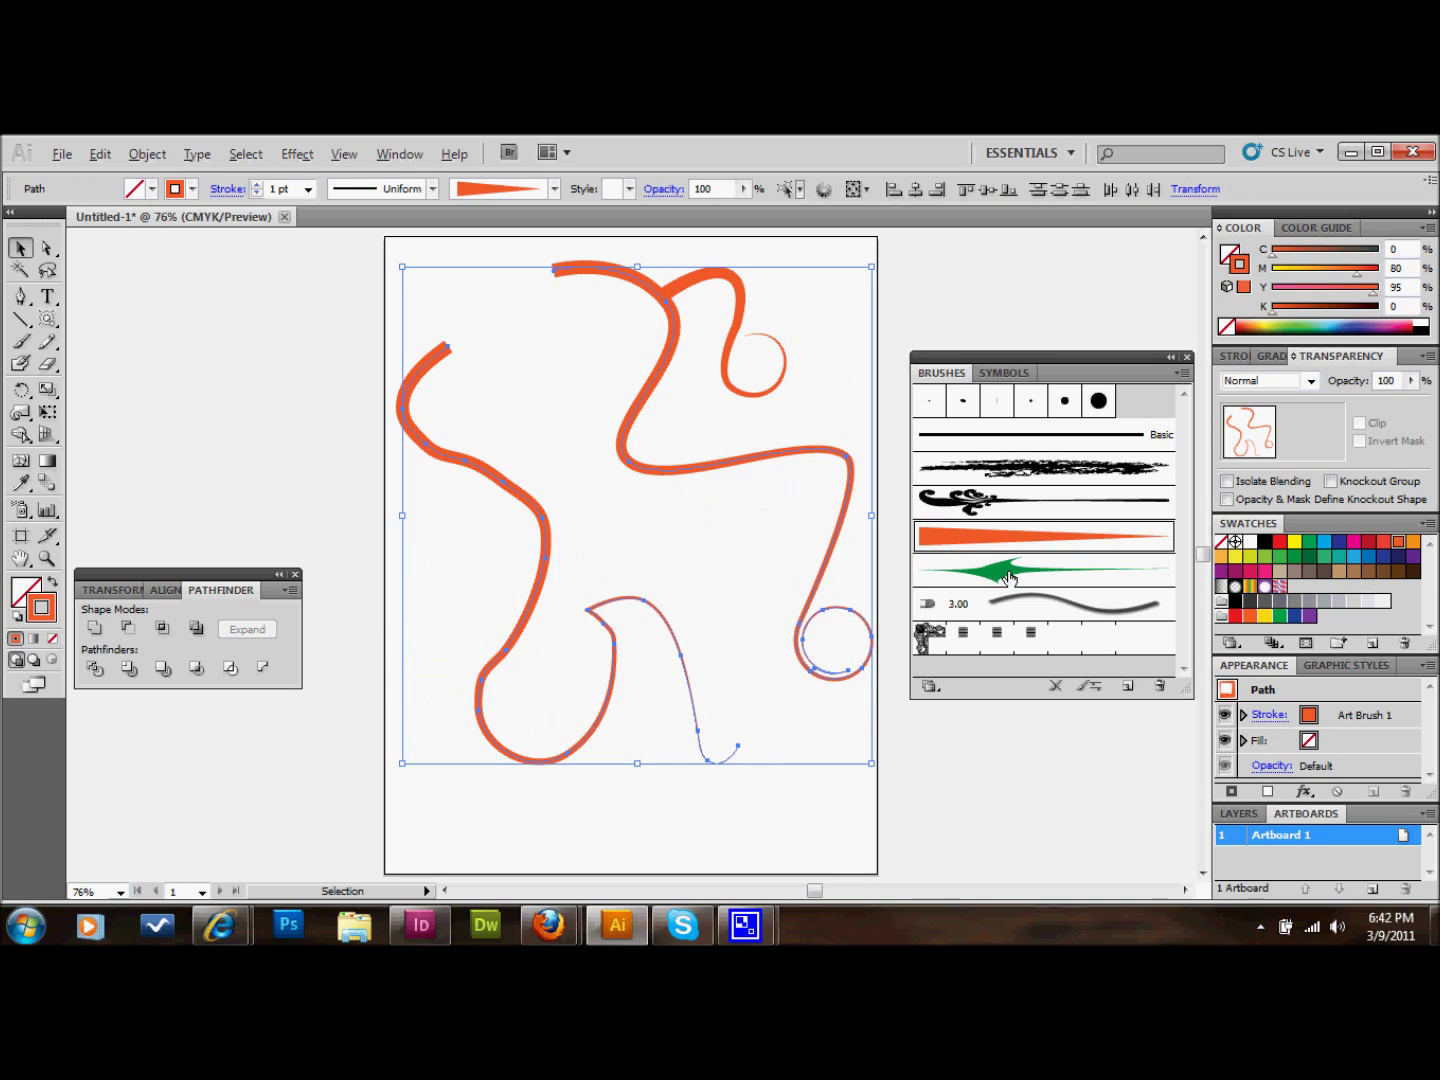
Apply Art Brush 2 to the selected orange paths and then to the small top-right curl.
left_click(949, 565)
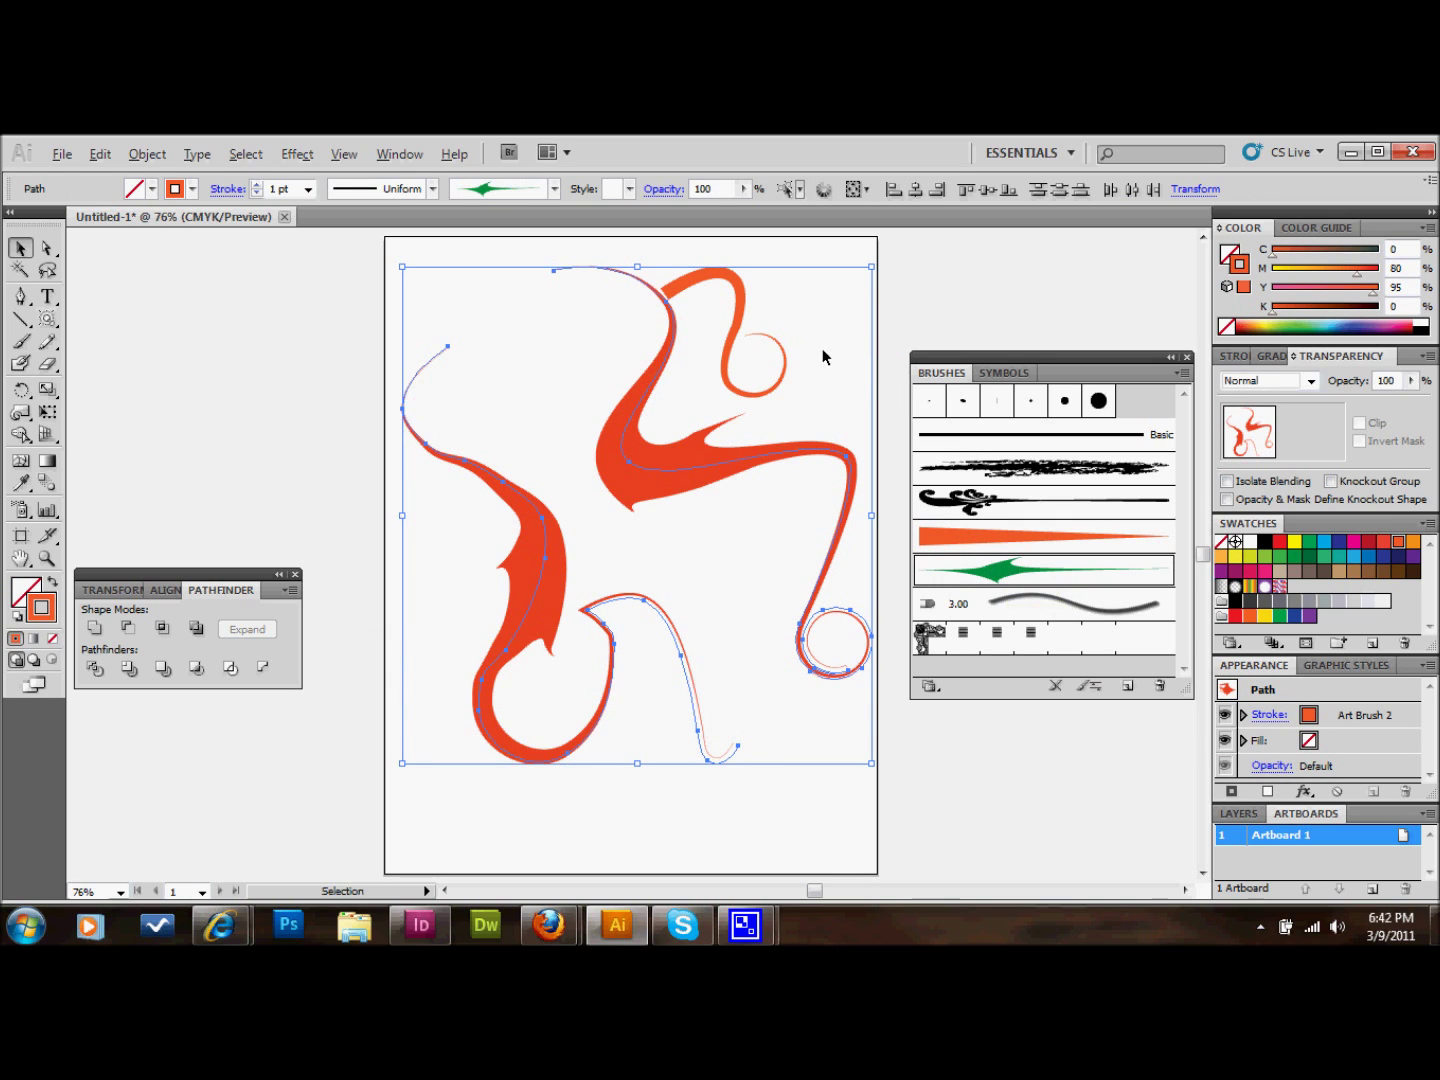
left_click(737, 301)
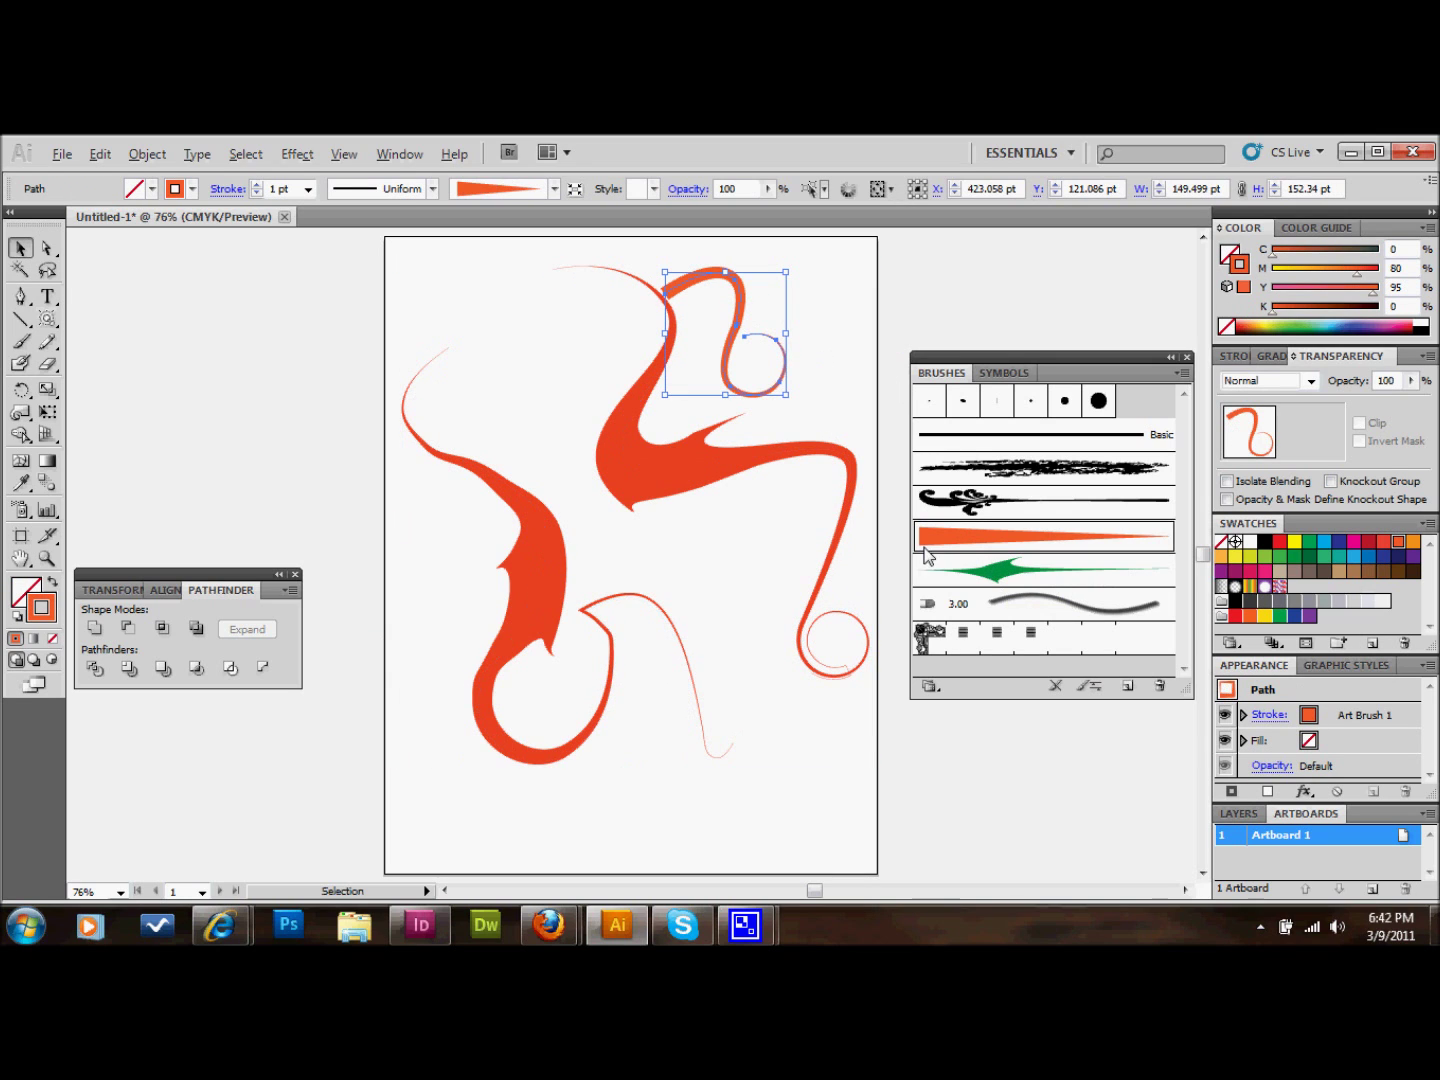
left_click(1003, 567)
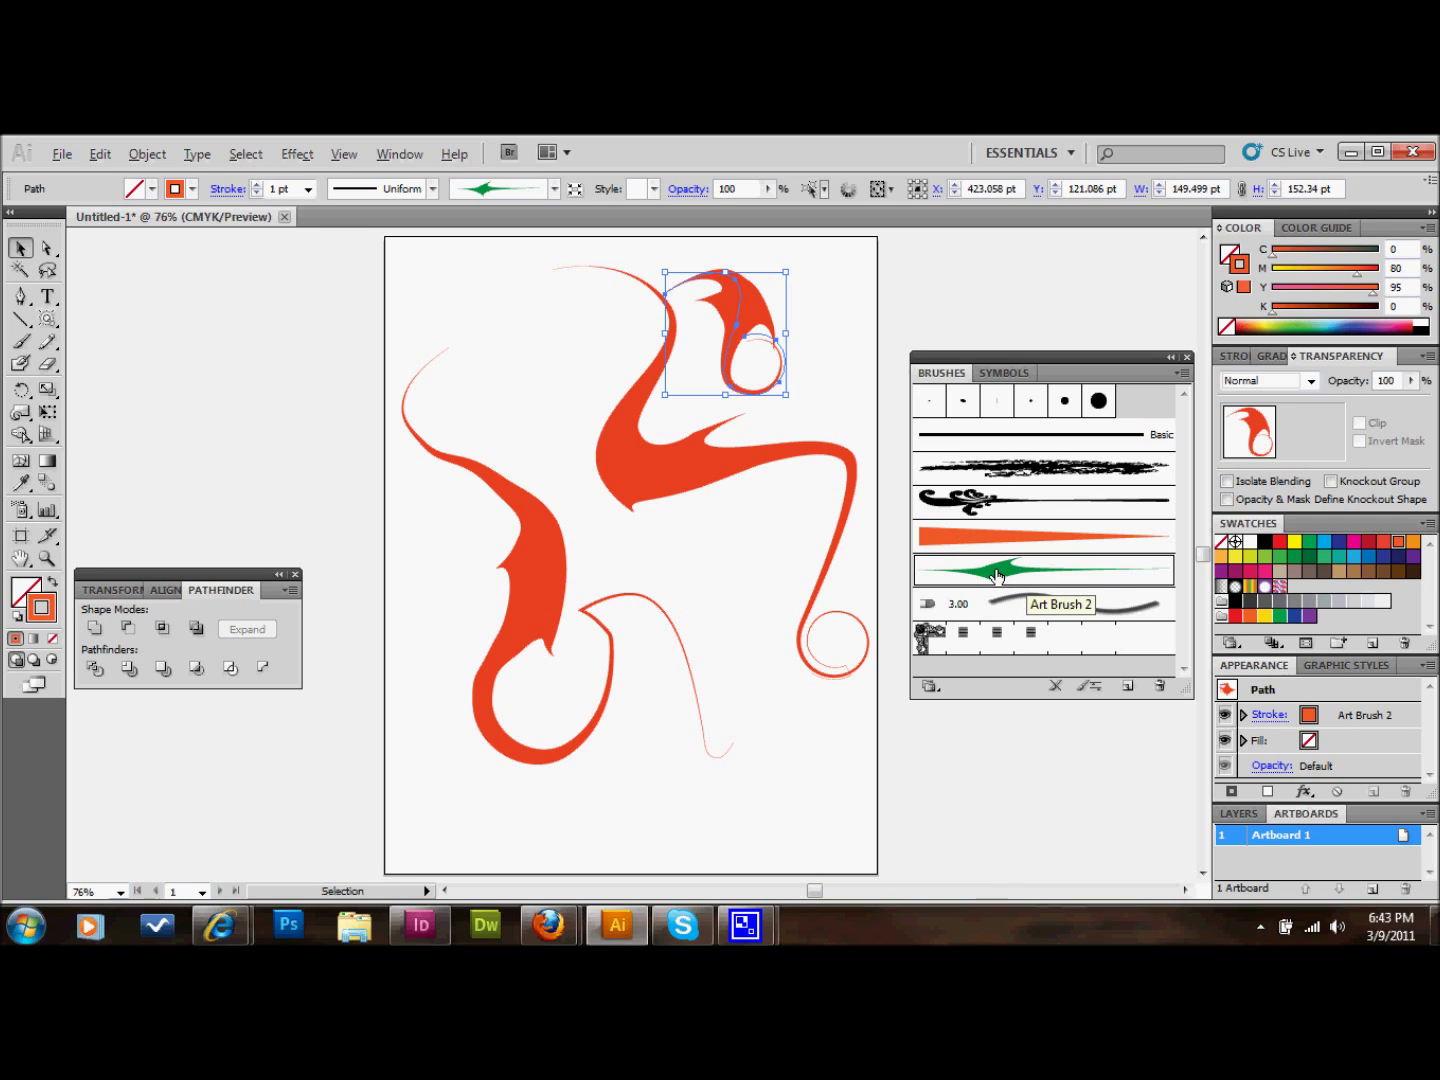
Make the top curl's stroke blue and give the long central squiggle Art Brush 1 again.
left_click(1310, 556)
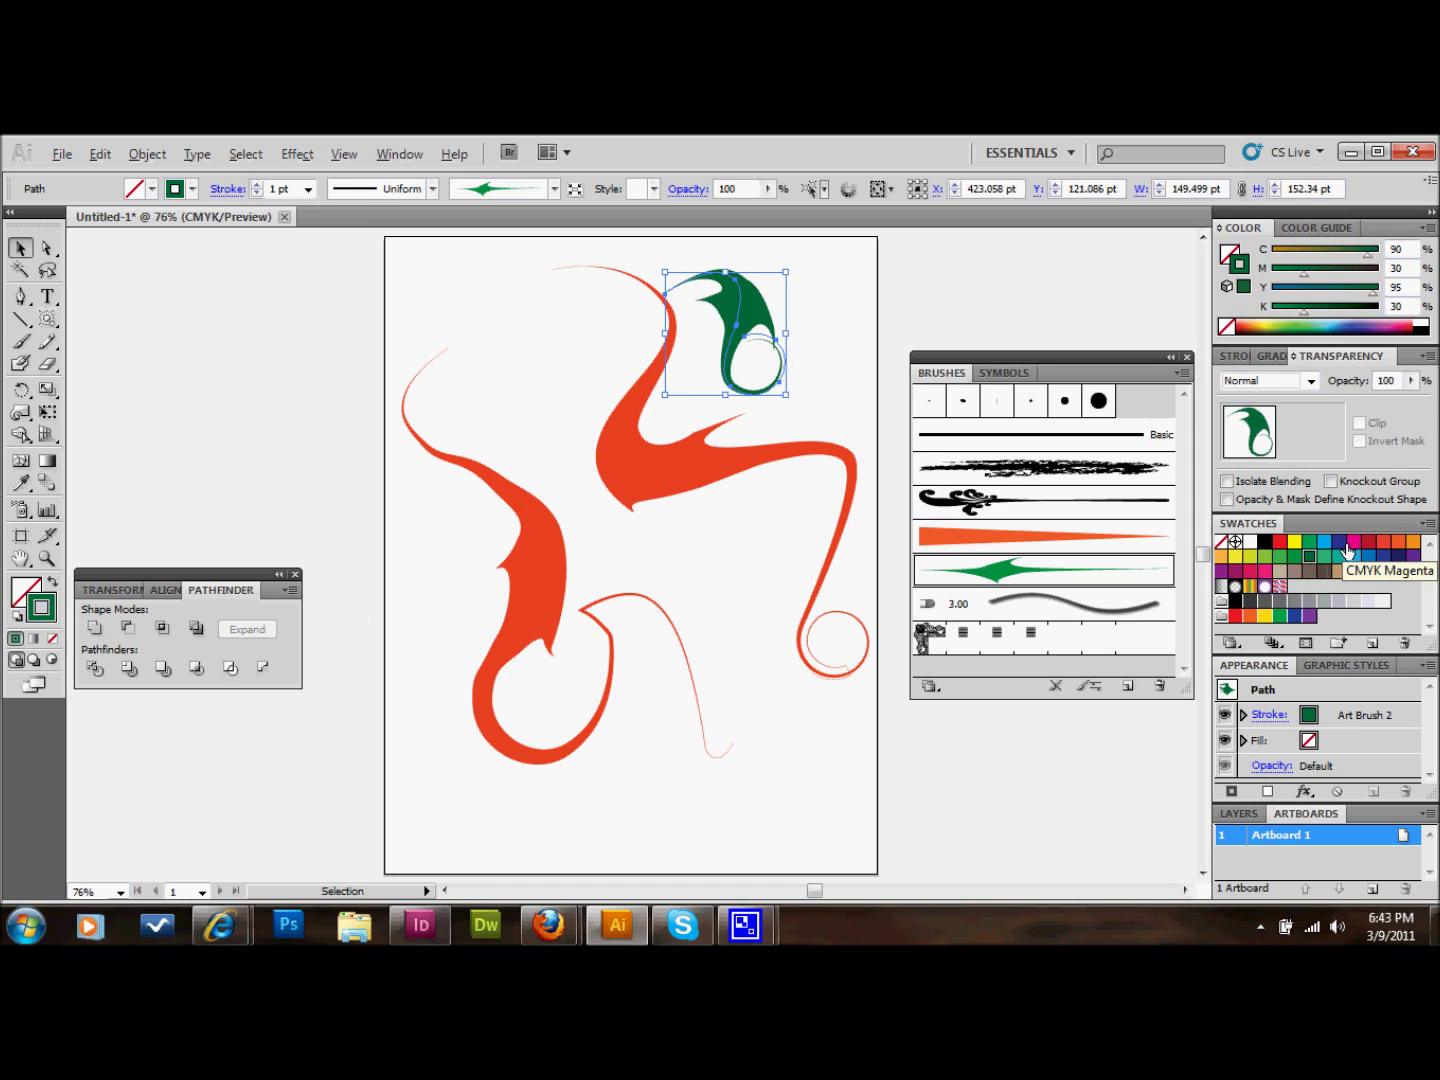
left_click(1414, 541)
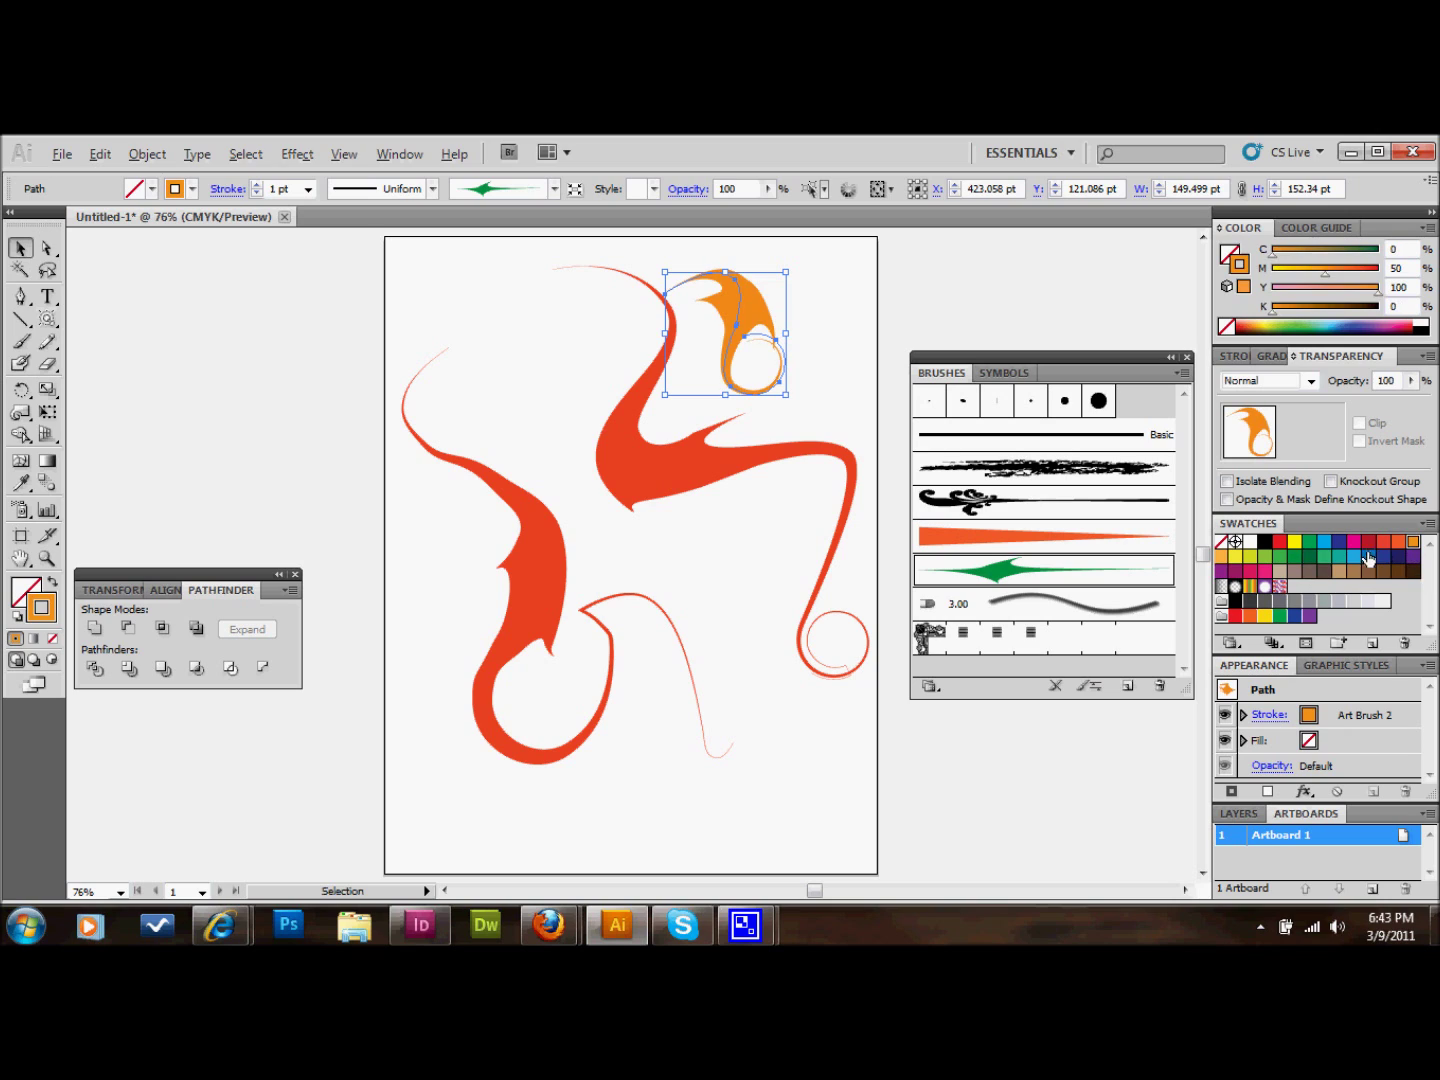
left_click(1325, 557)
left_click(1325, 545)
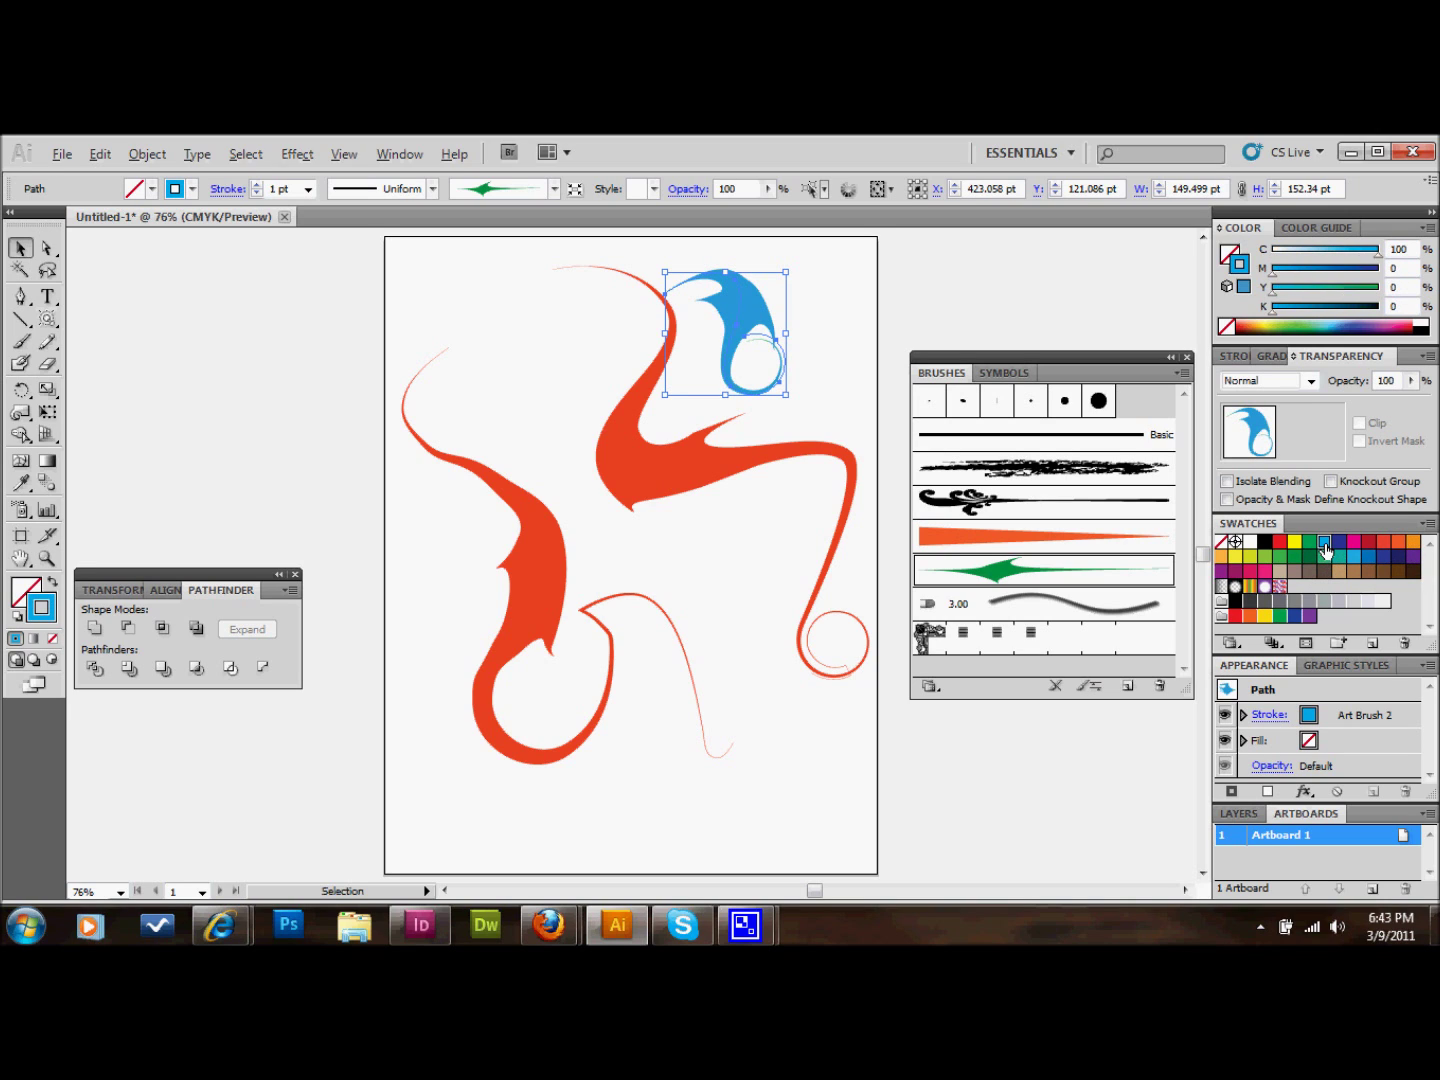
left_click(681, 472)
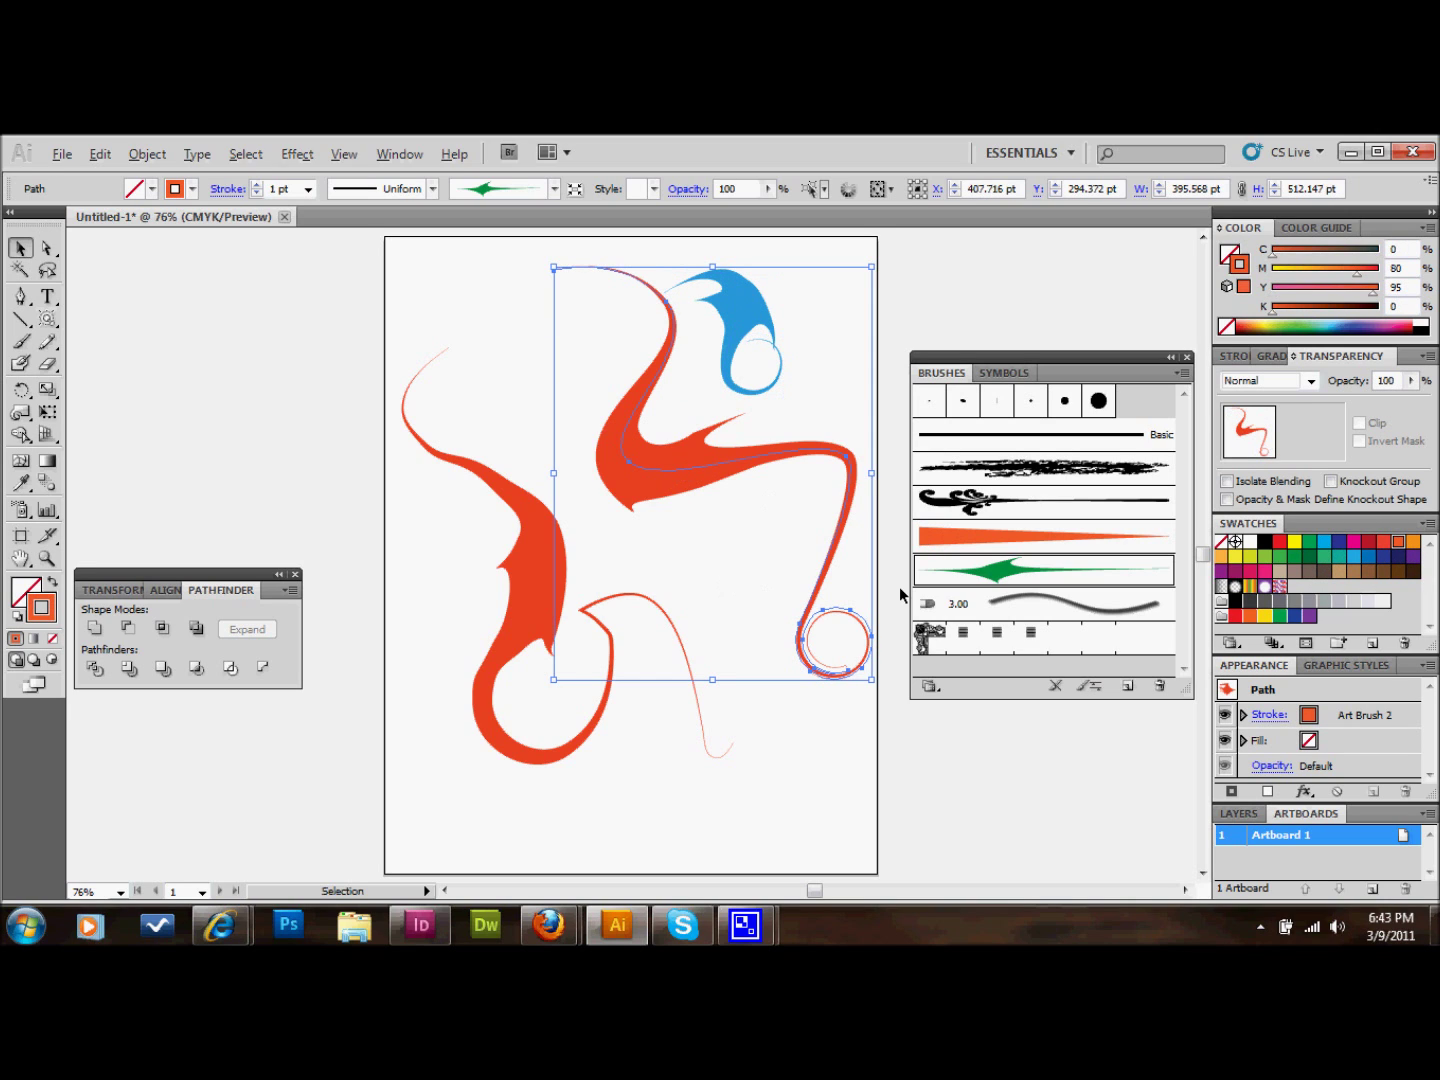
left_click(1060, 537)
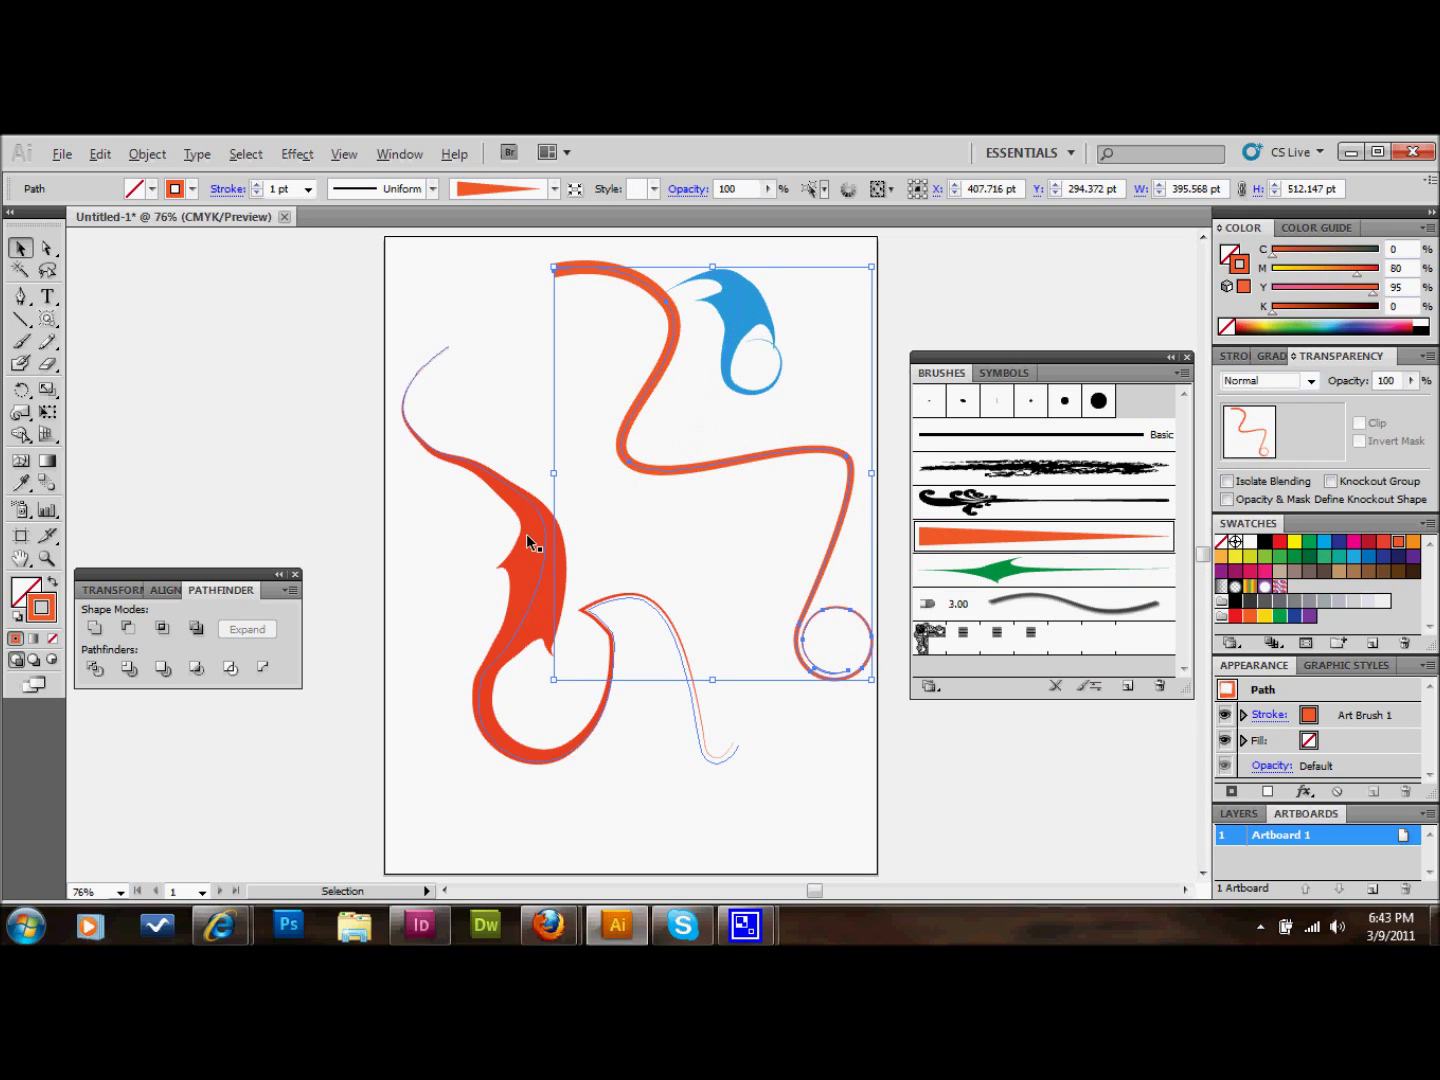
Draw a freehand four-lobed blob with the Pencil left of the artboard.
left_click(340, 408)
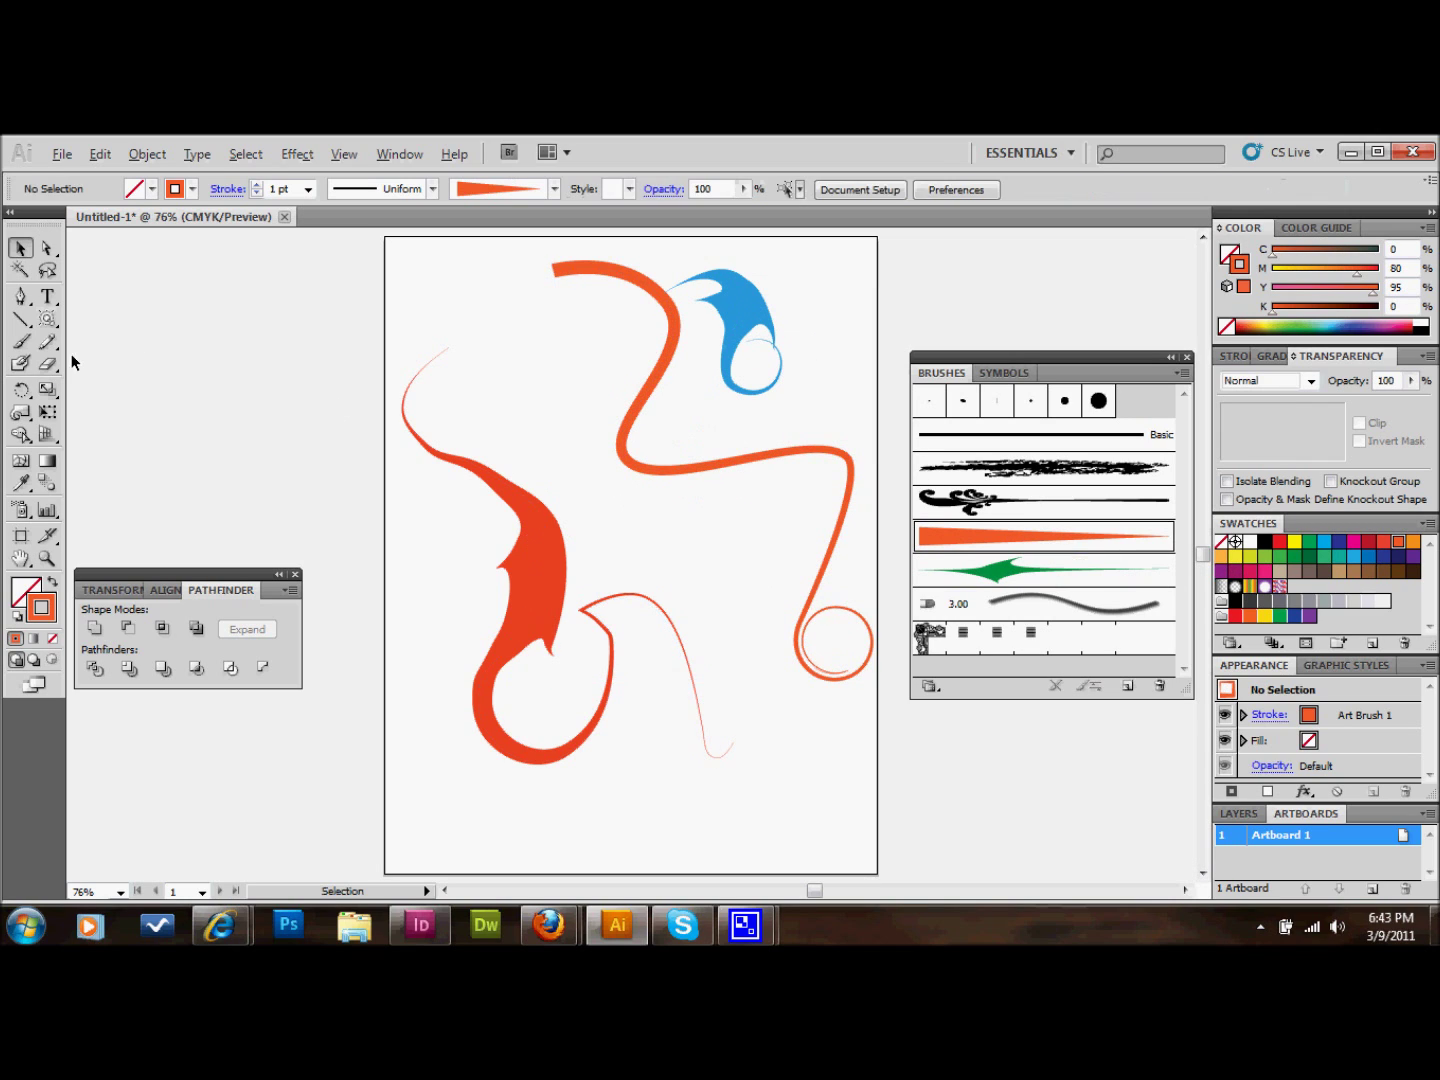
left_click(48, 342)
mouse_move(178, 376)
left_mouse_down()
mouse_move(223, 302)
mouse_move(248, 311)
mouse_move(243, 363)
mouse_move(268, 364)
mouse_move(288, 401)
mouse_move(248, 428)
mouse_move(221, 474)
mouse_move(200, 467)
mouse_move(176, 419)
mouse_move(103, 408)
mouse_move(103, 389)
mouse_move(189, 369)
left_mouse_up()
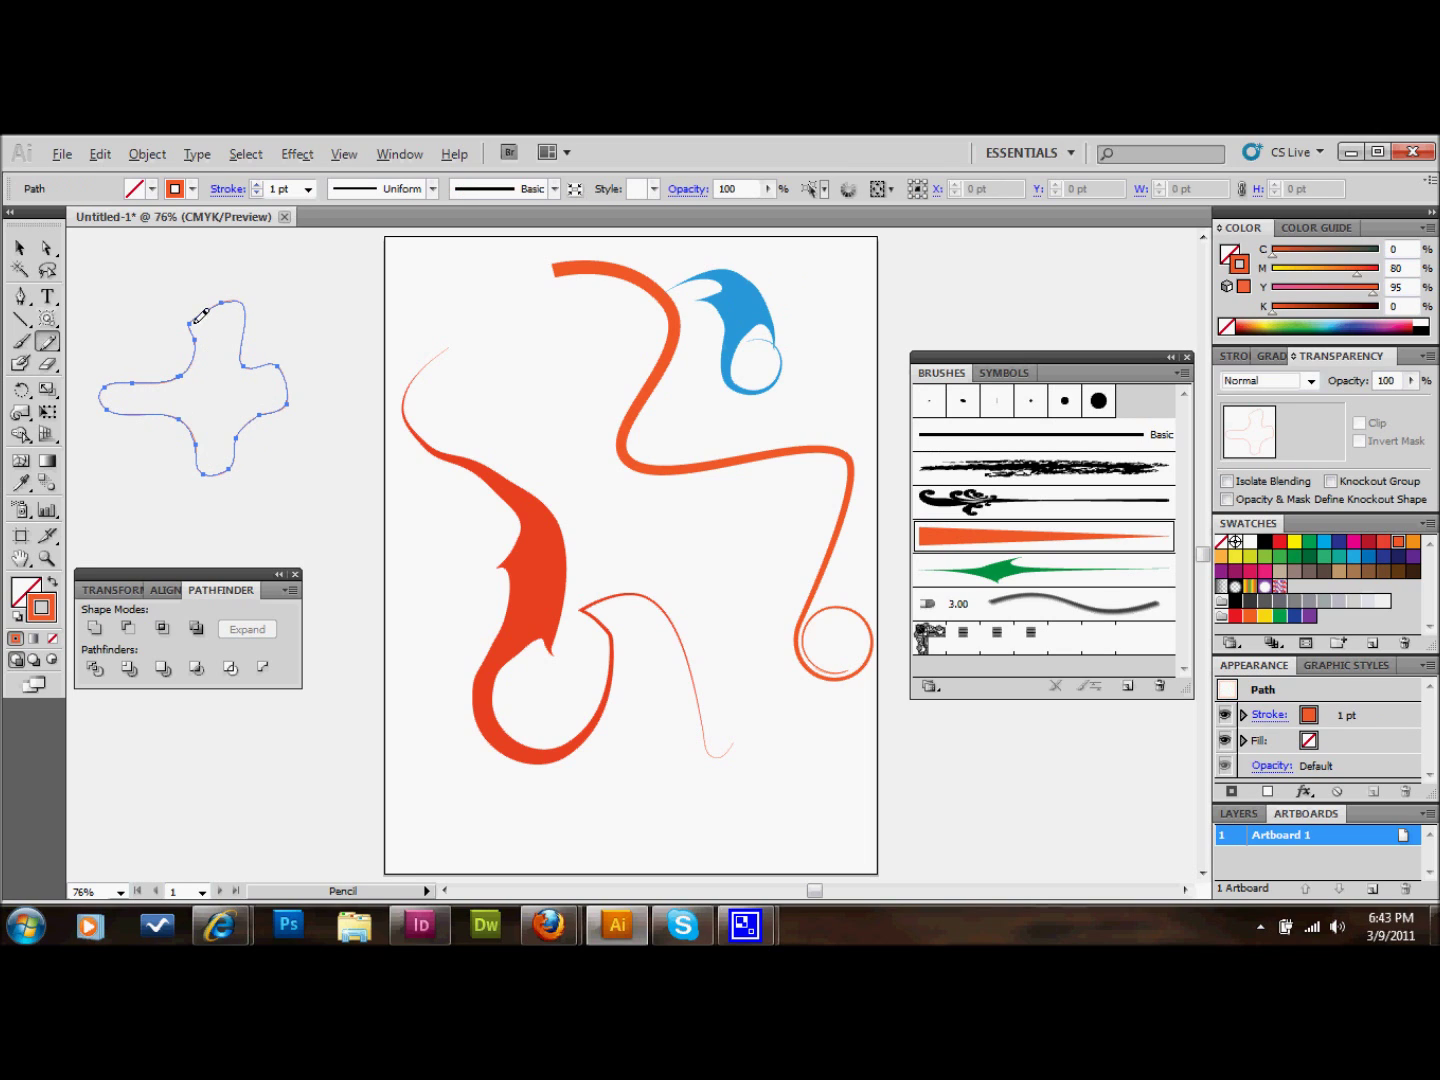
Fill the blob solid green and remove its stroke.
left_click(50, 582)
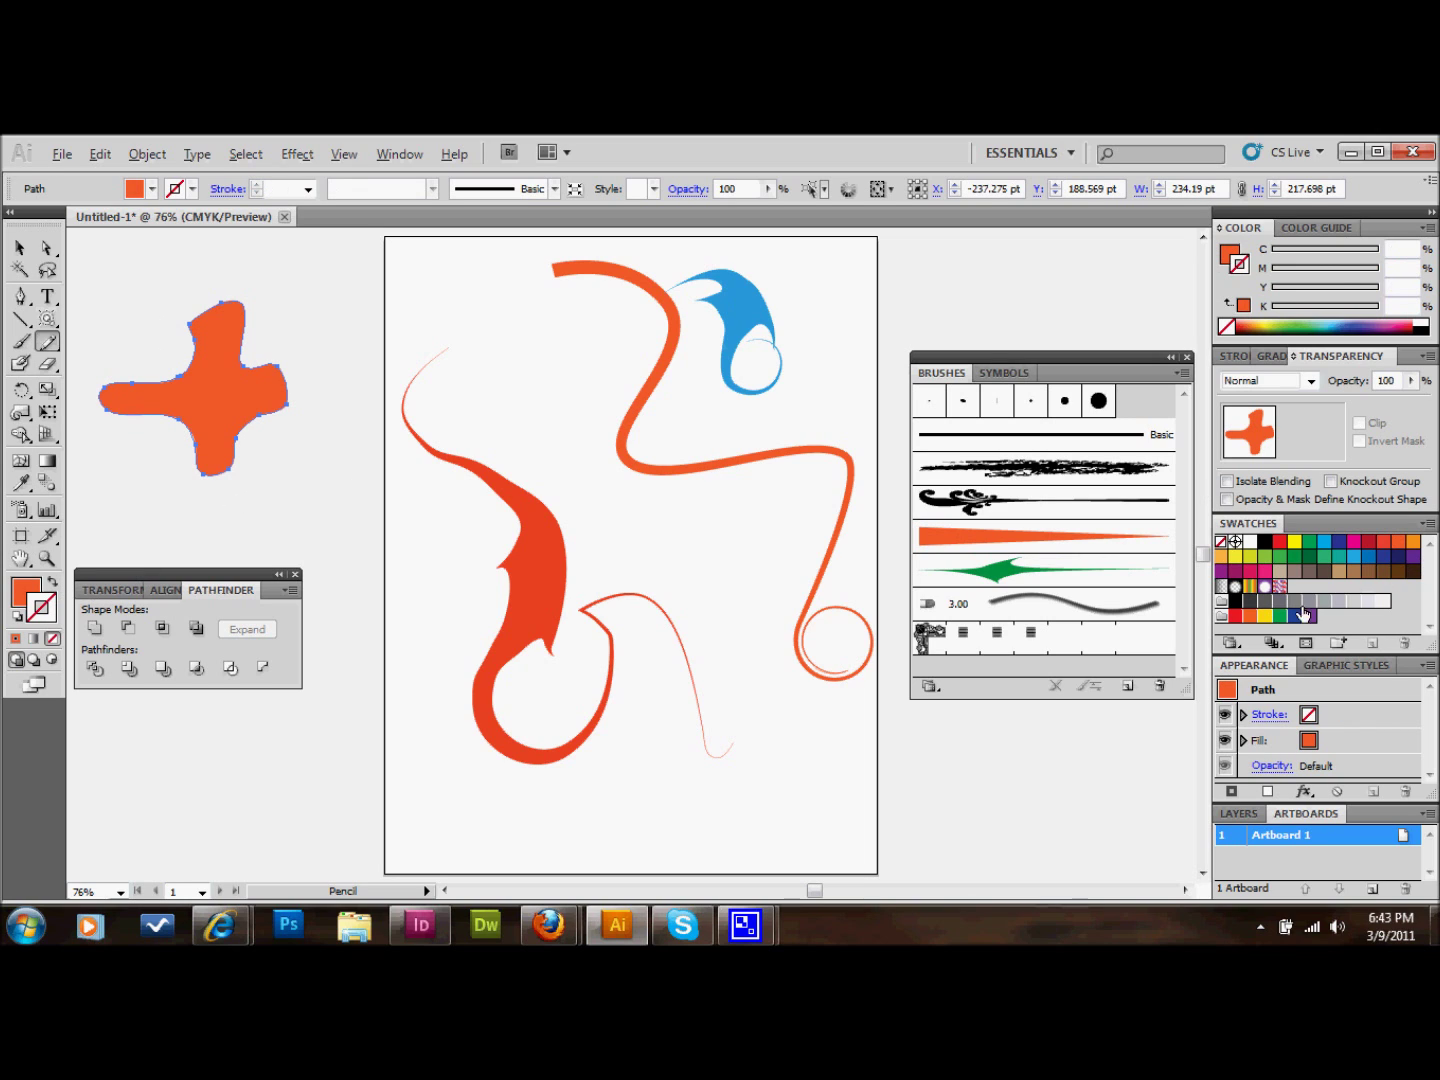
left_click(1279, 558)
left_click(52, 580)
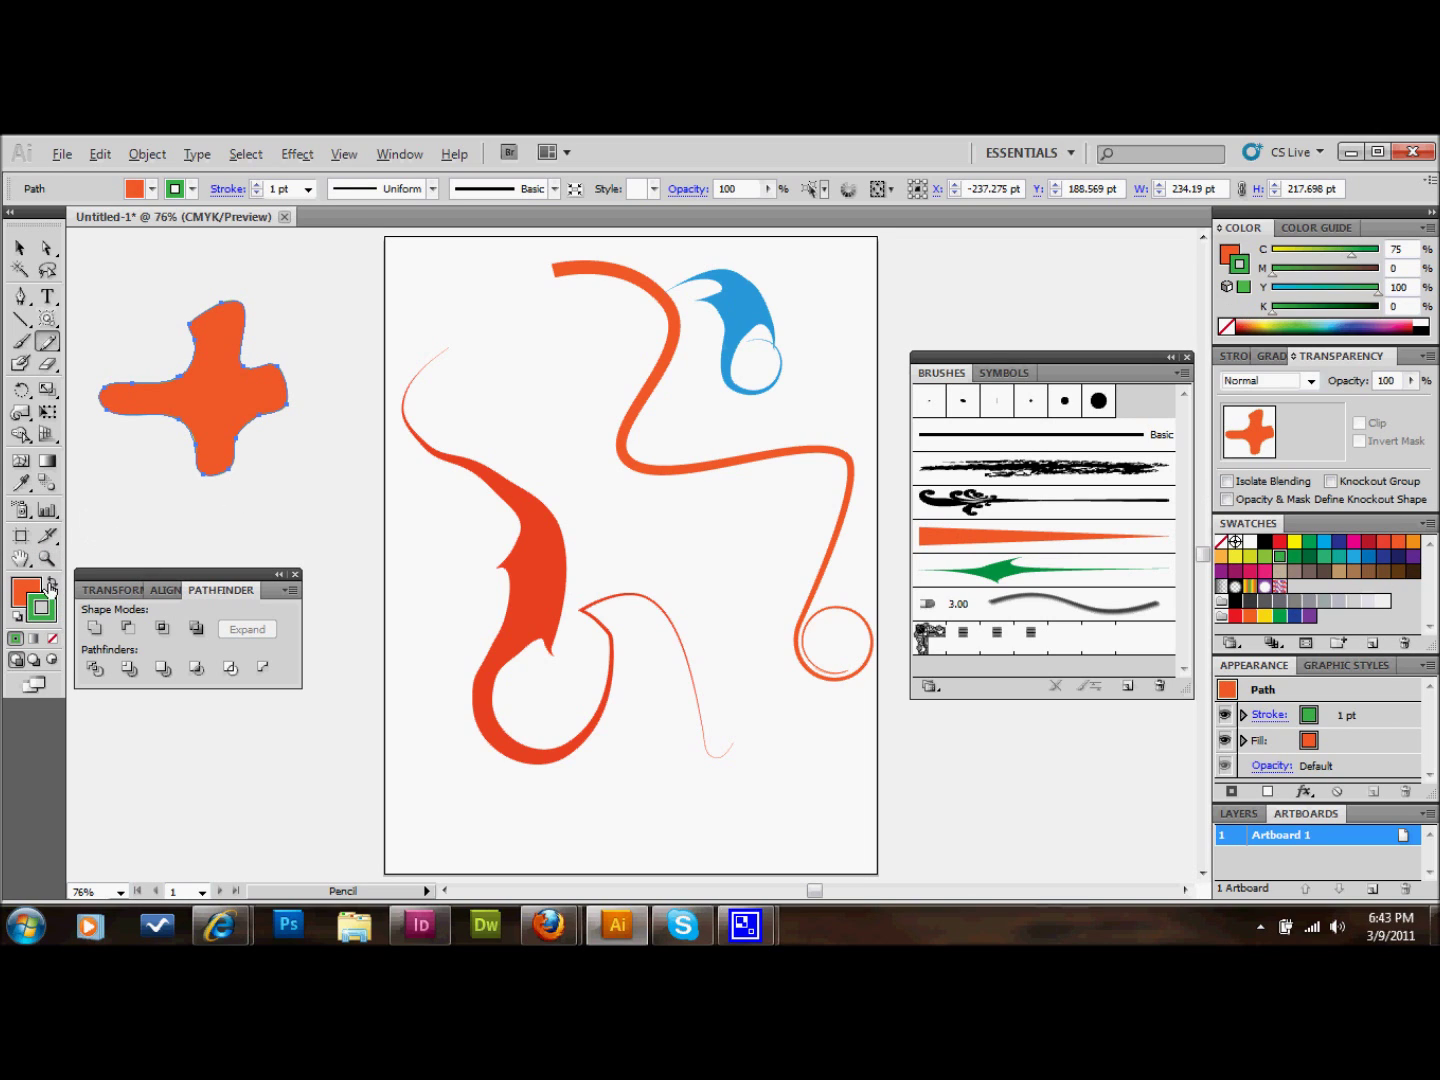
left_click(54, 638)
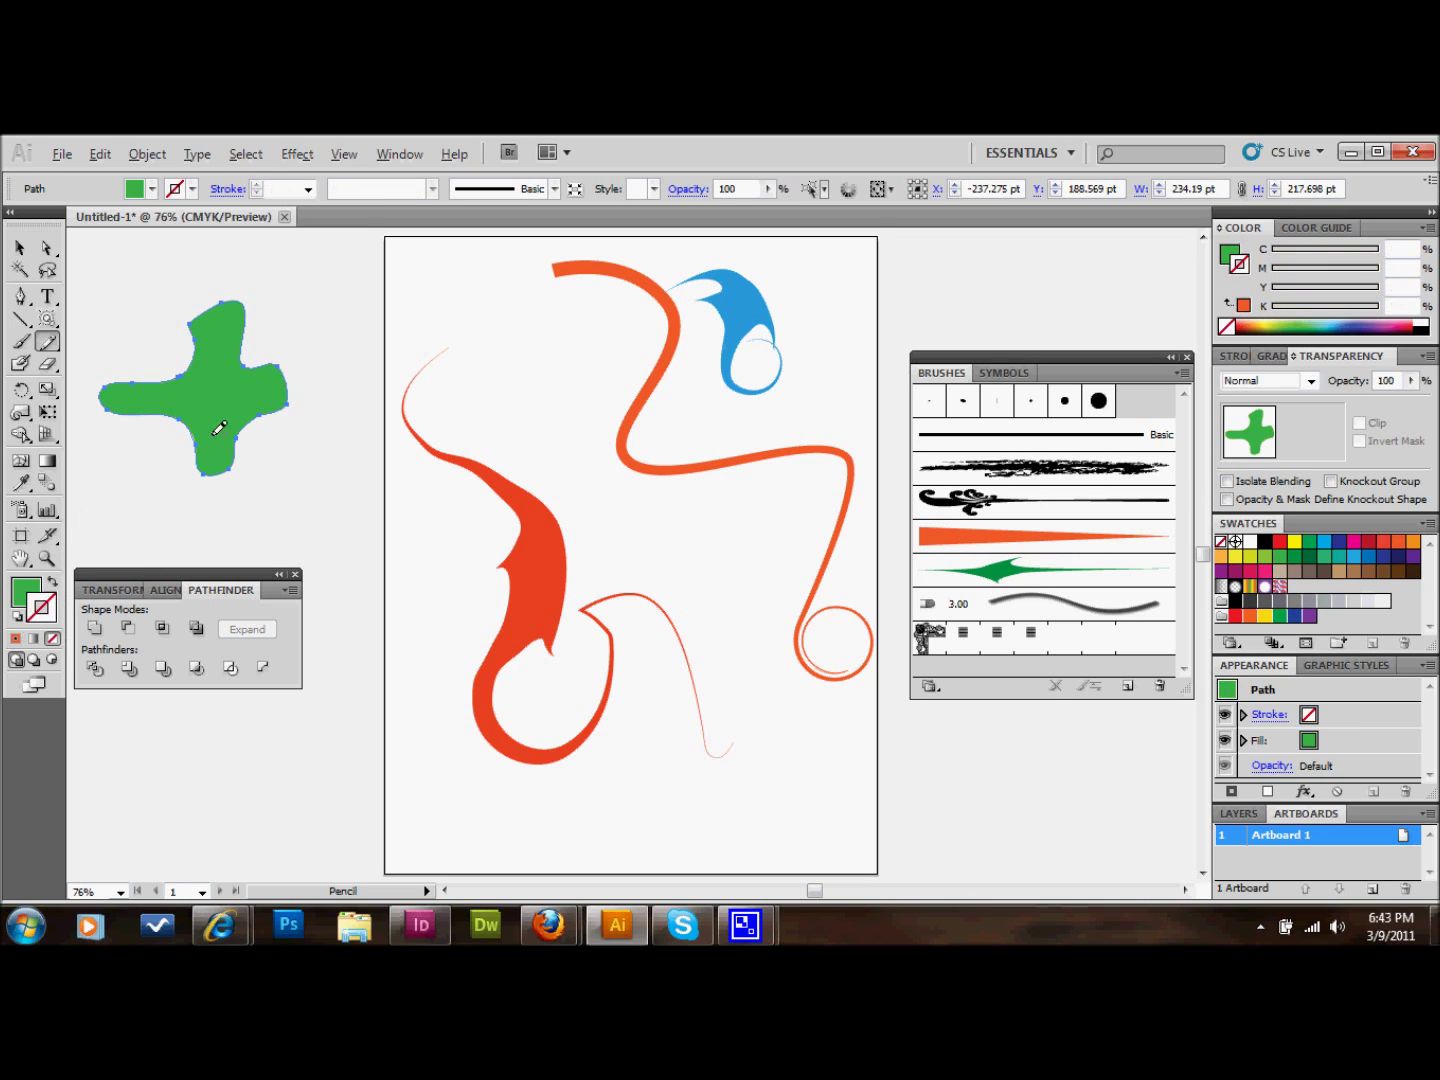
key("v")
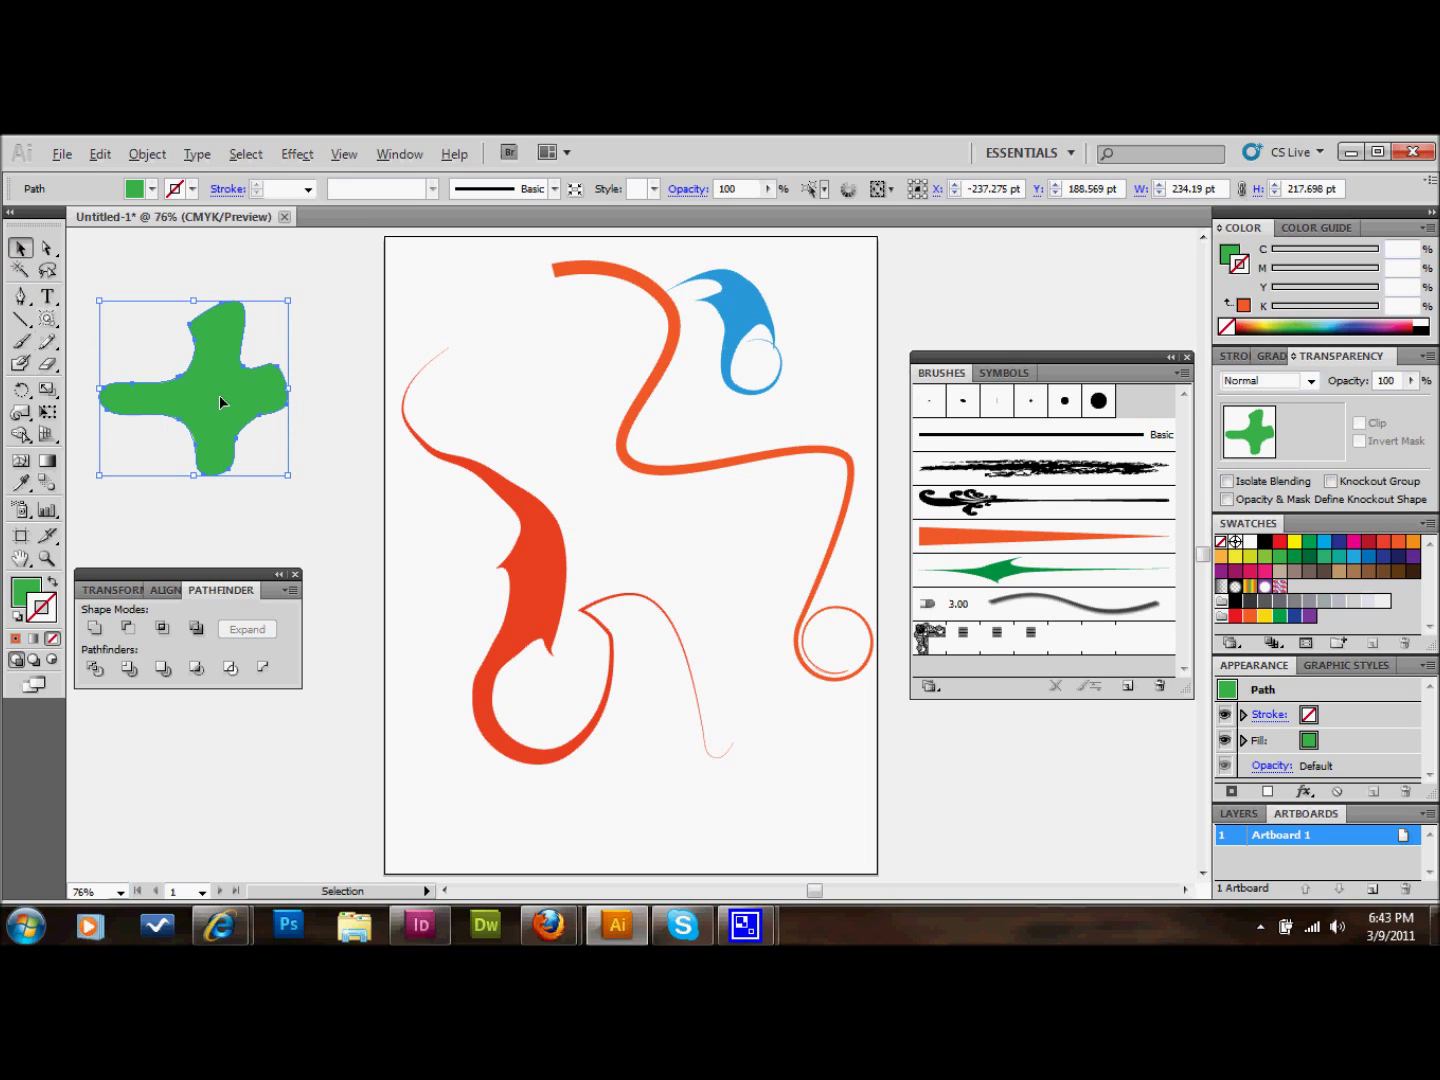
Drag the green blob into the Brushes panel and save it as a new Art Brush.
left_click_drag(221, 401, 1040, 568)
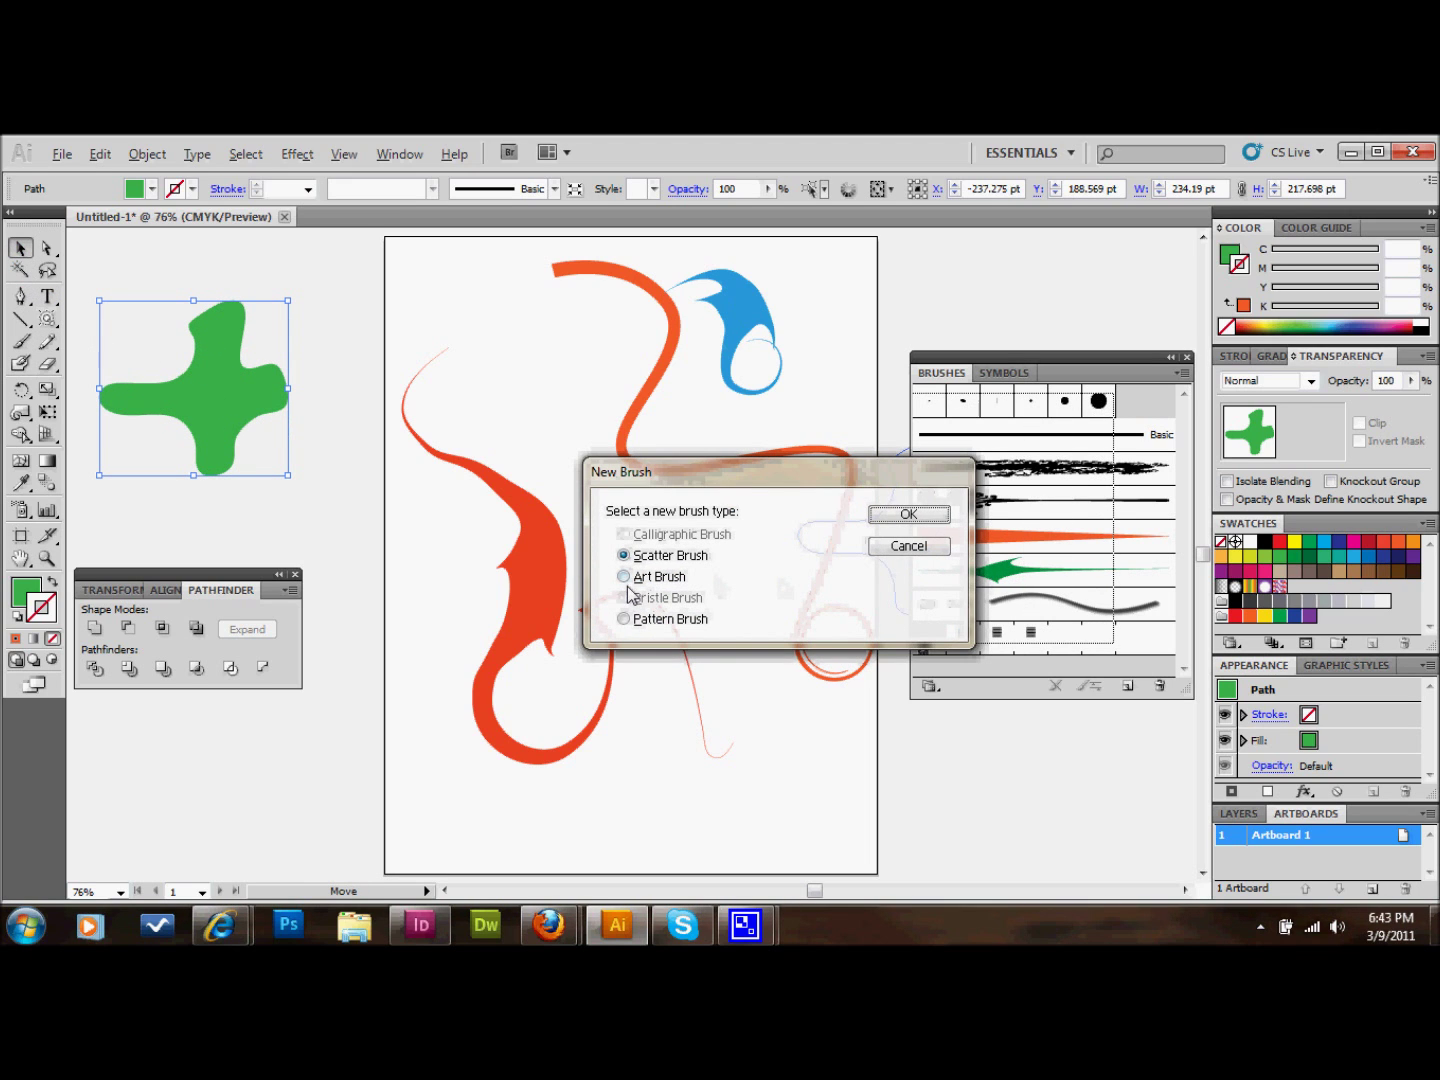
left_click(625, 579)
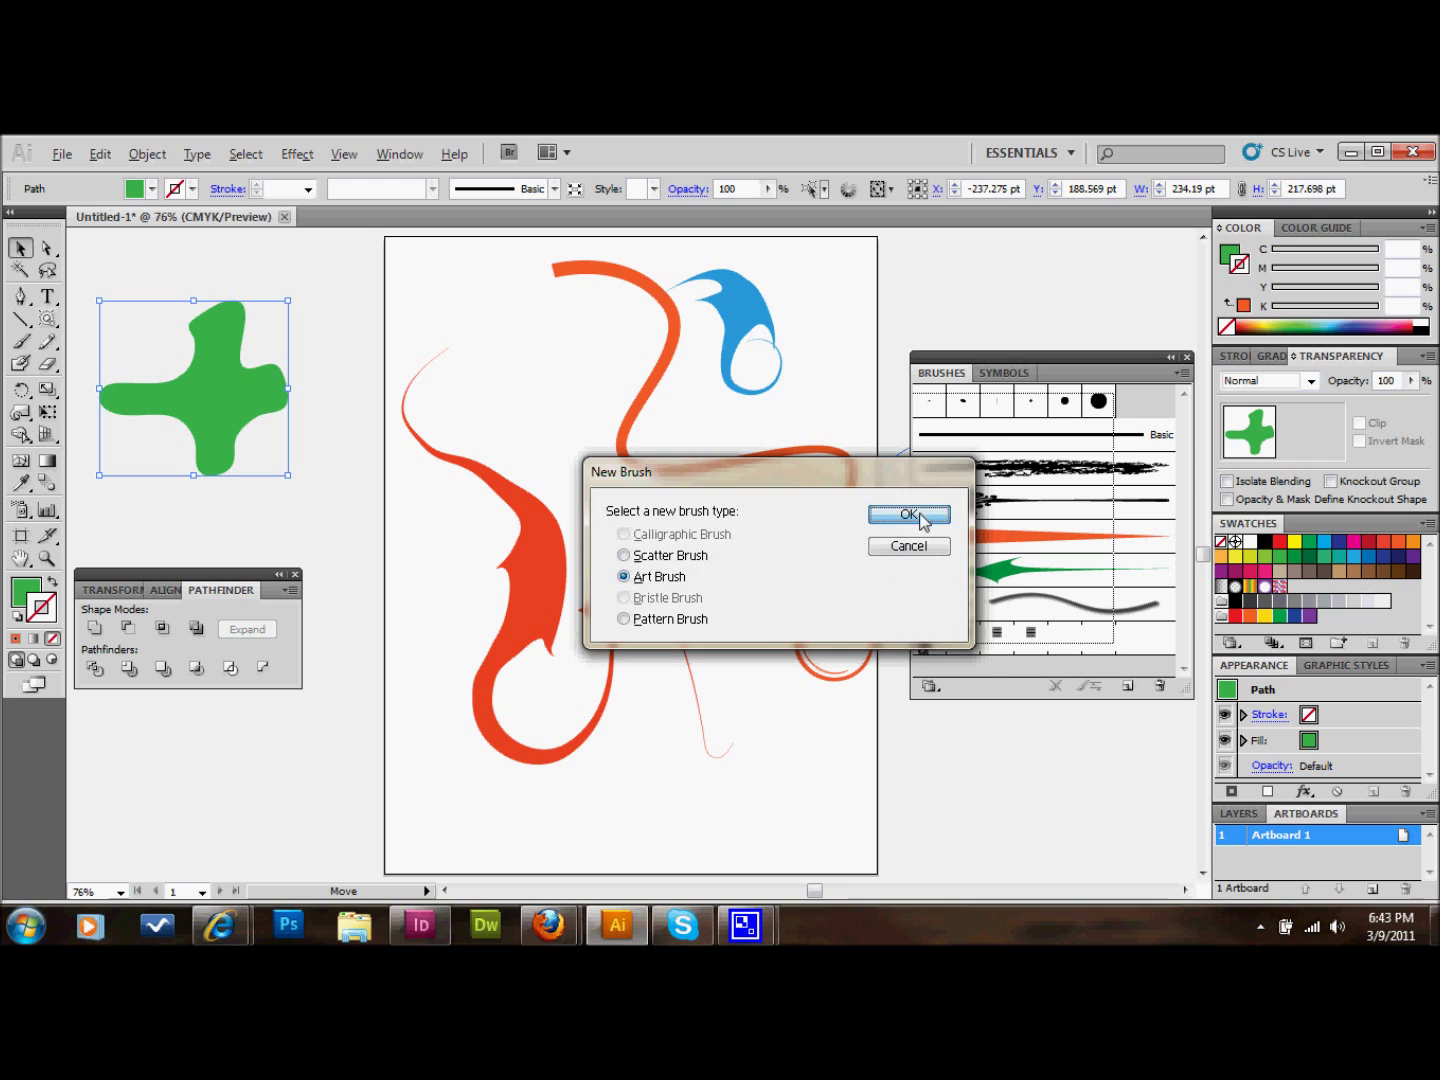
left_click(915, 517)
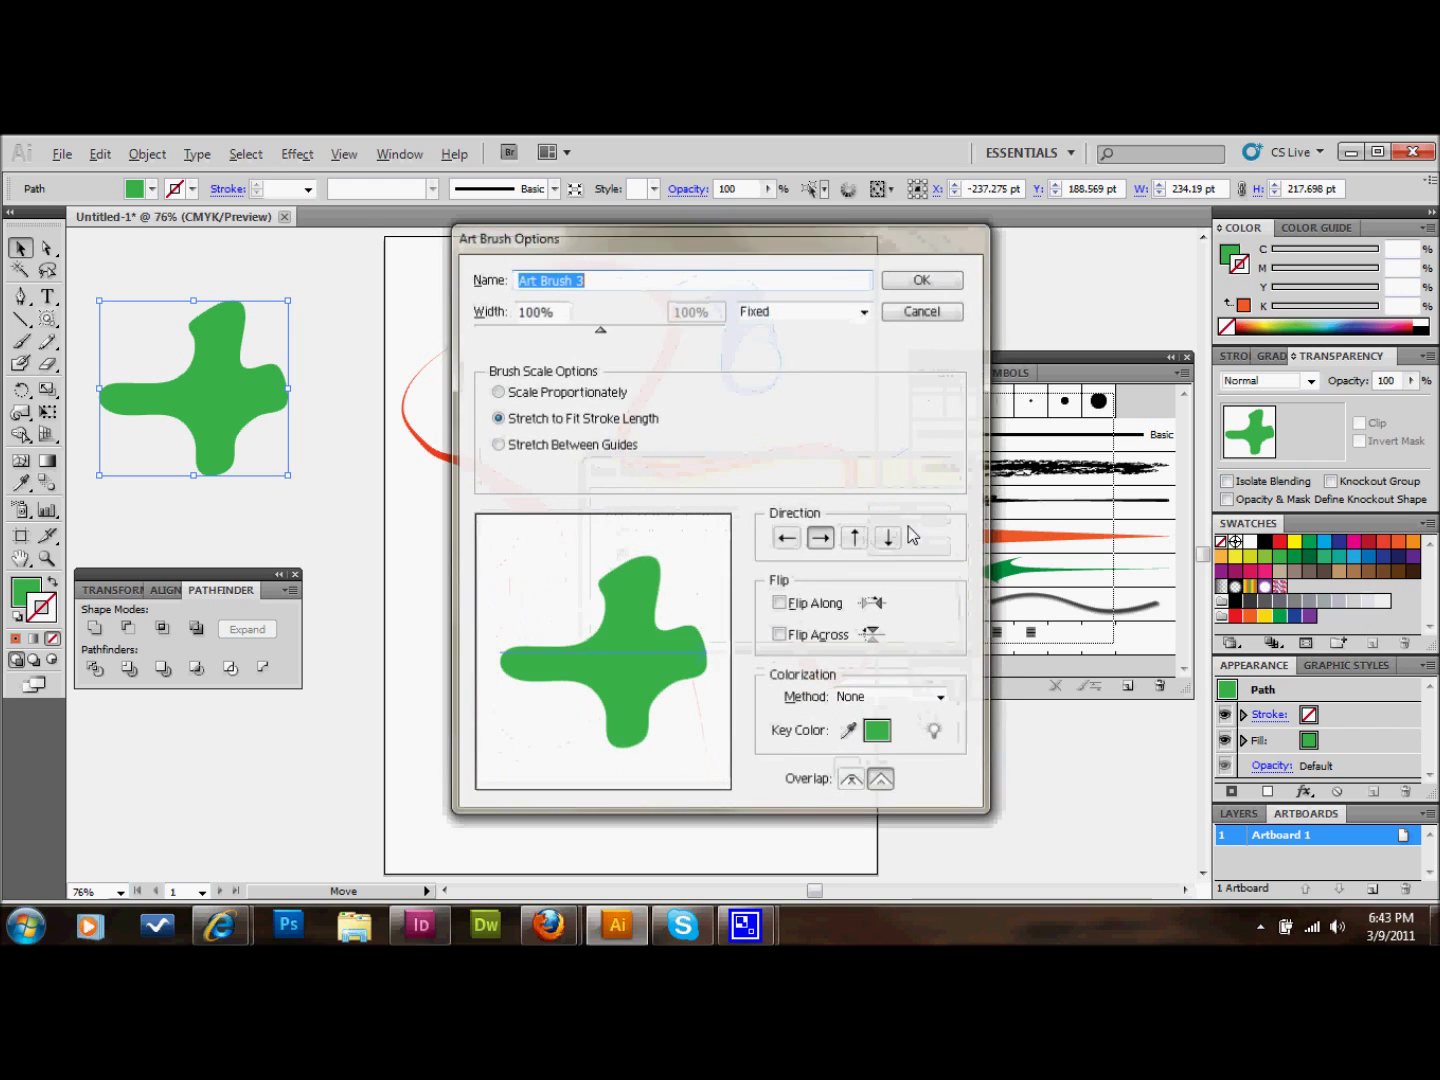
left_click(923, 279)
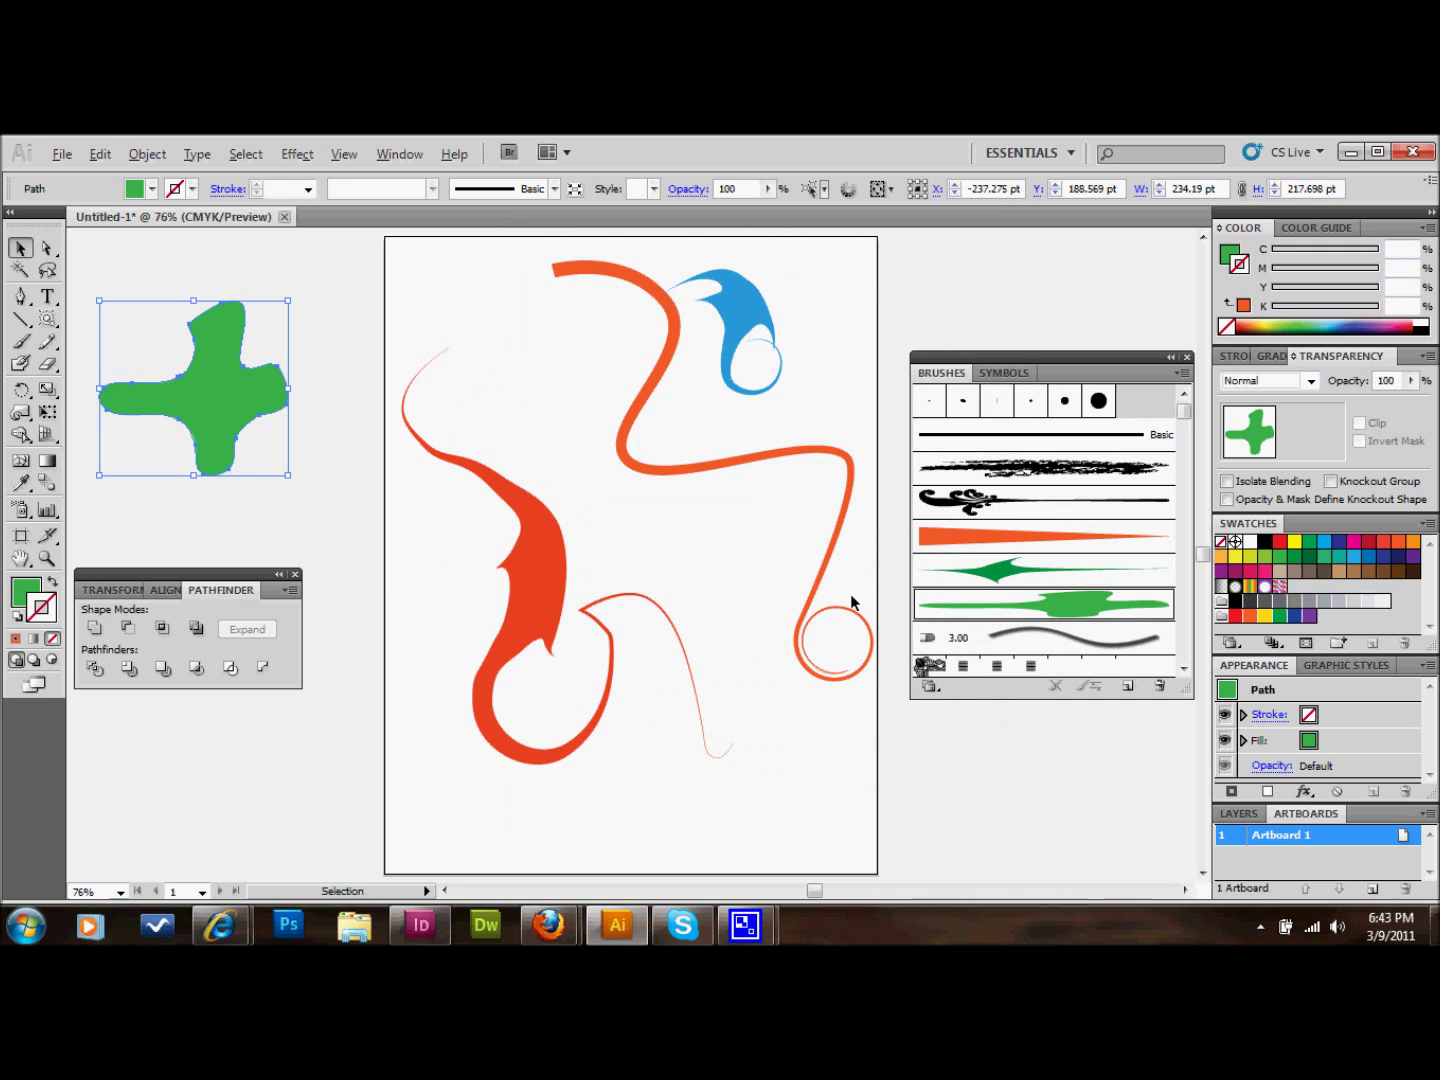
left_click(513, 568)
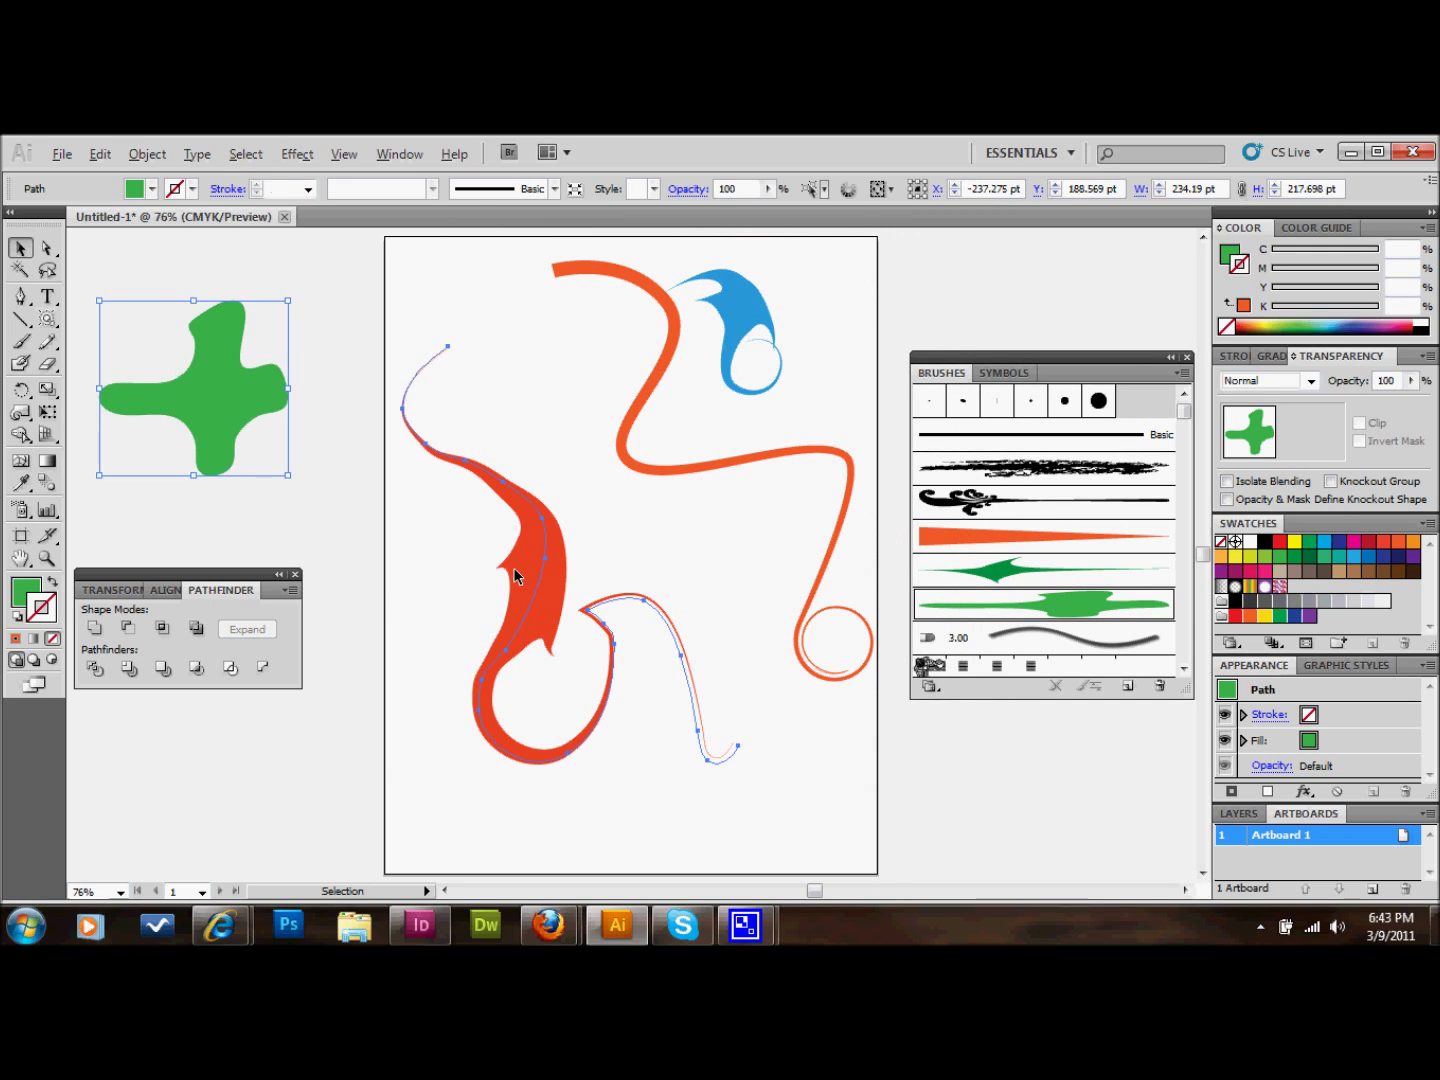
left_click(1060, 606)
left_click(831, 760)
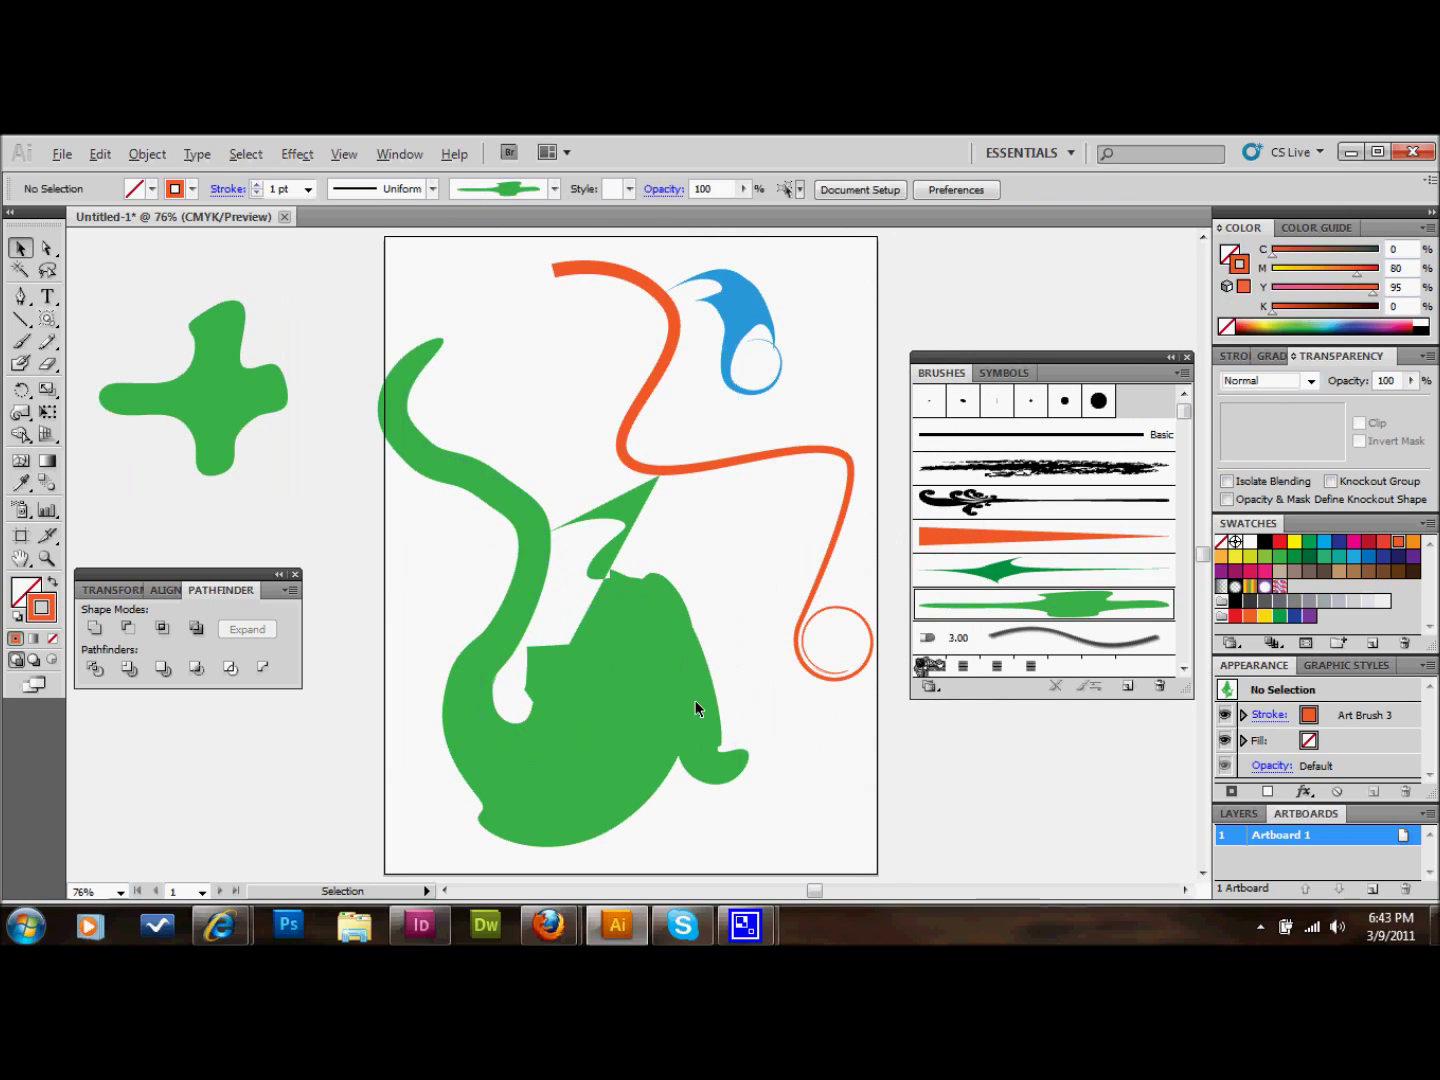
left_click_drag(633, 669, 616, 701)
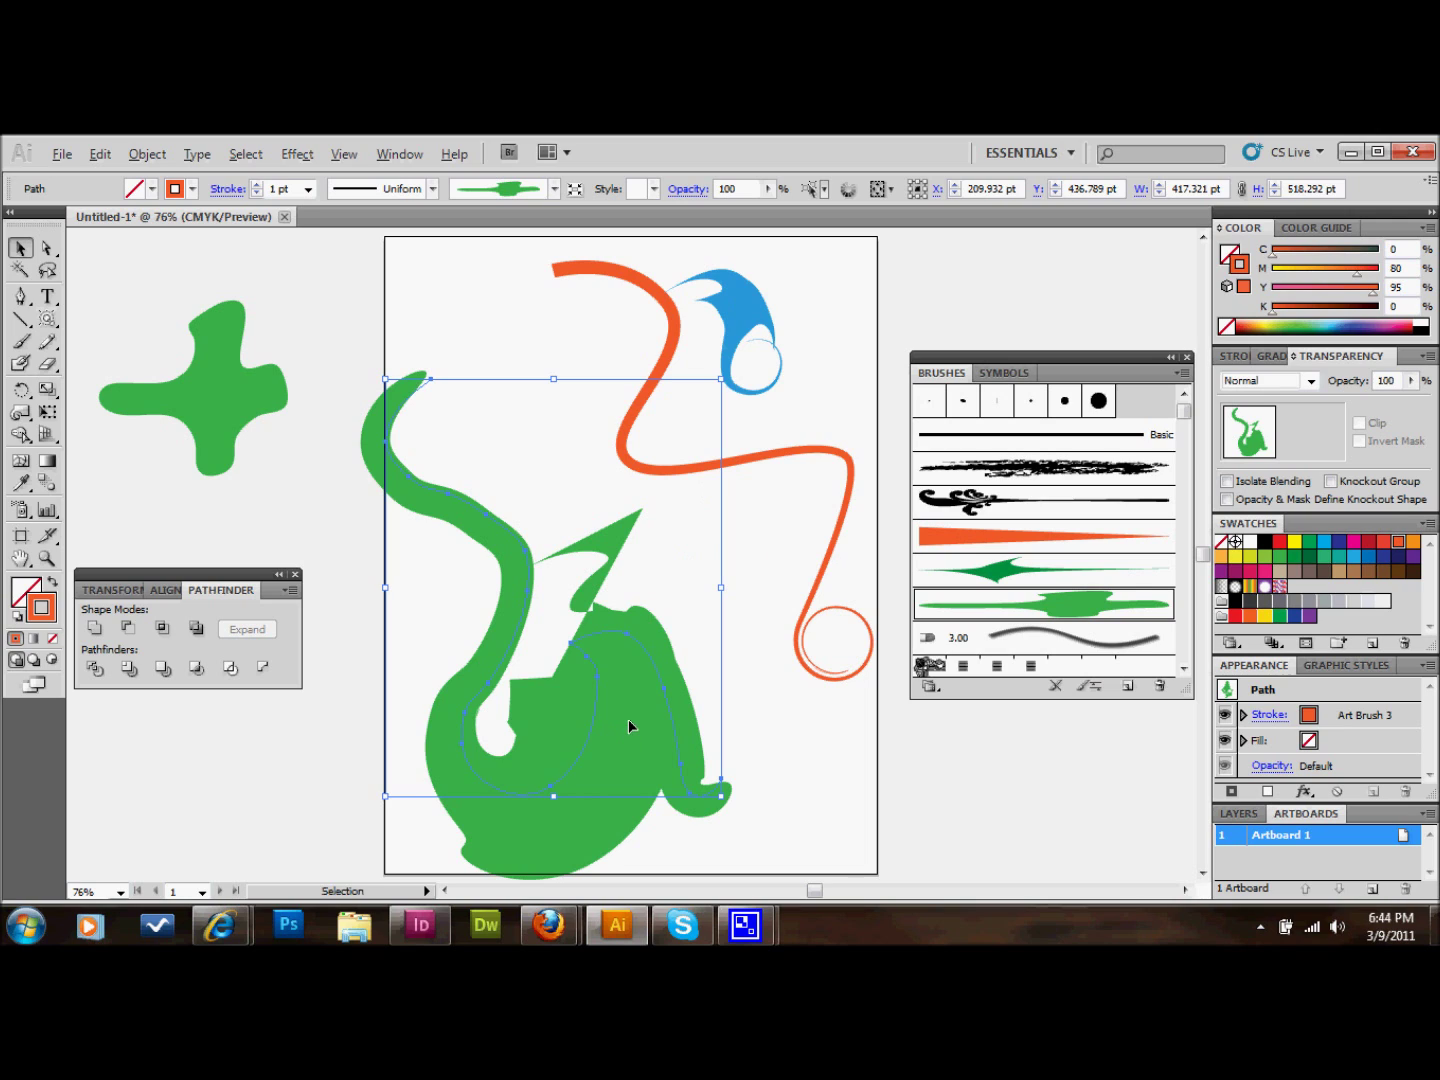
key("ctrl+z")
key("ctrl+z")
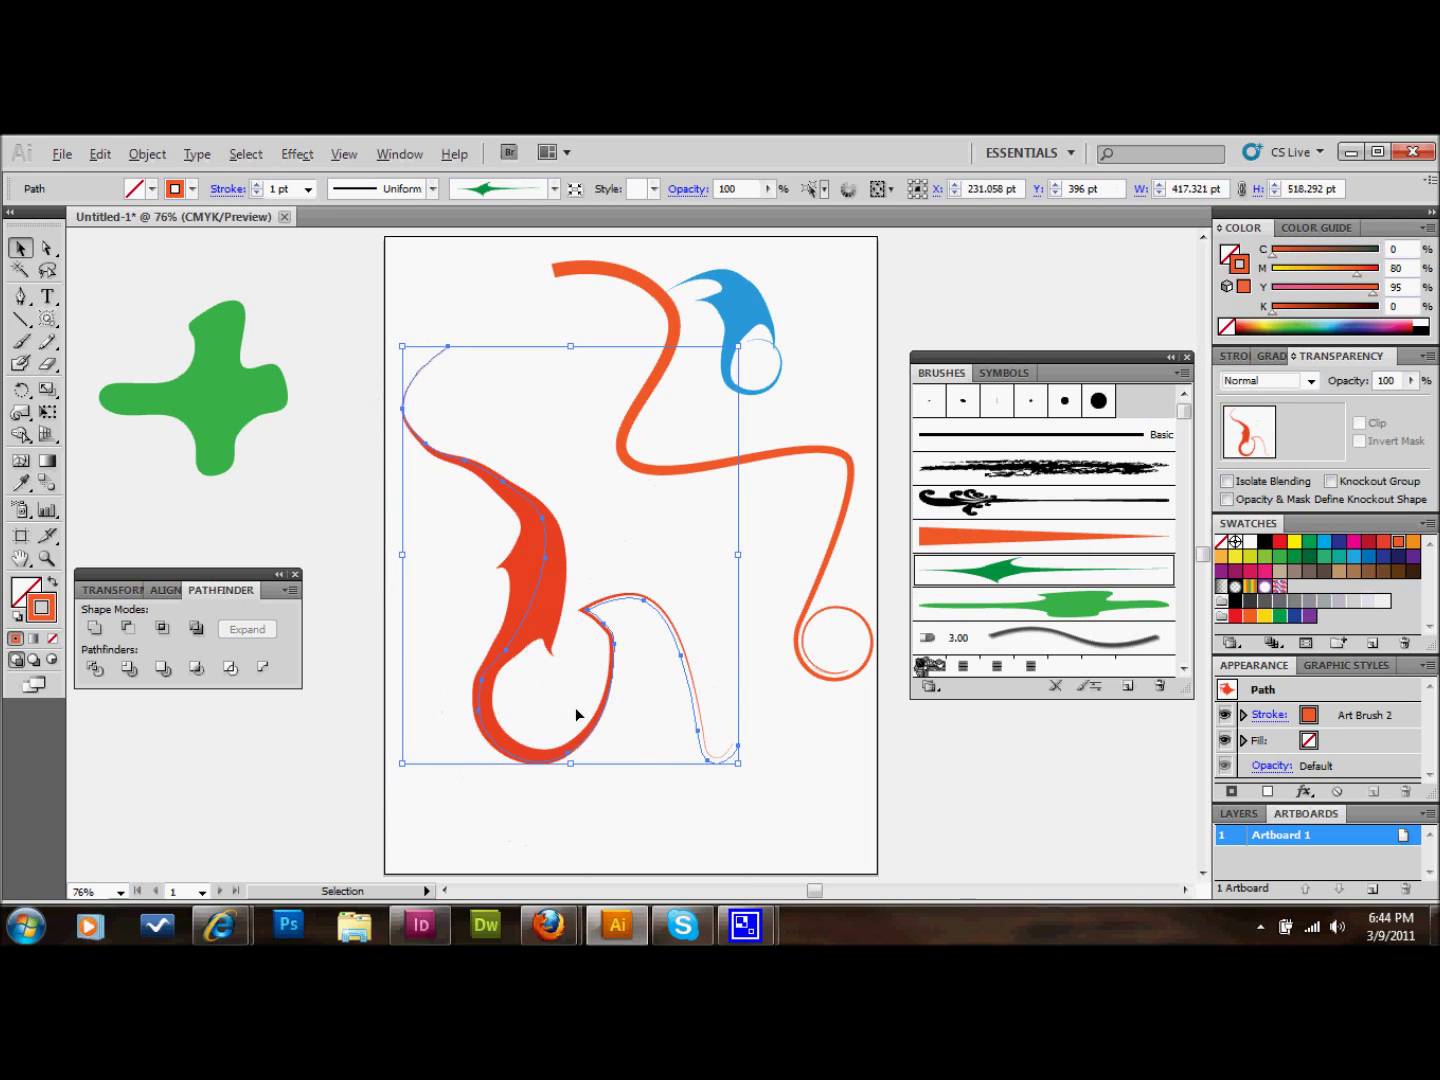
left_click(101, 560)
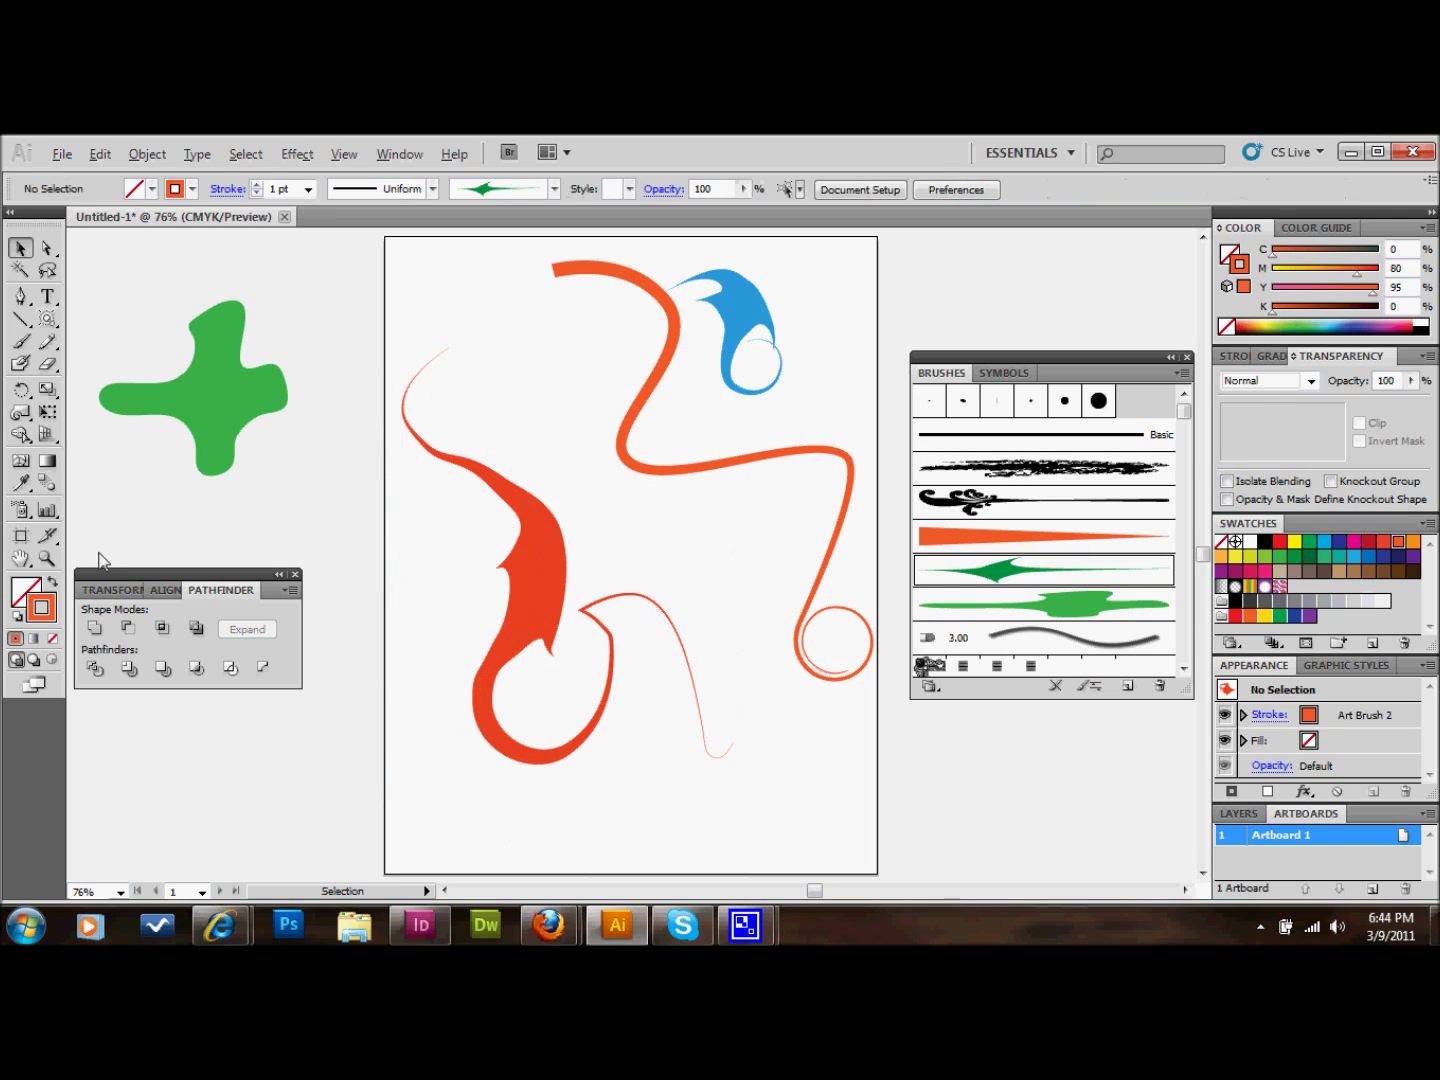
Paint a short stroke at the artboard's lower left and apply the Art Brush 3 green blob.
left_click(22, 296)
left_click(22, 341)
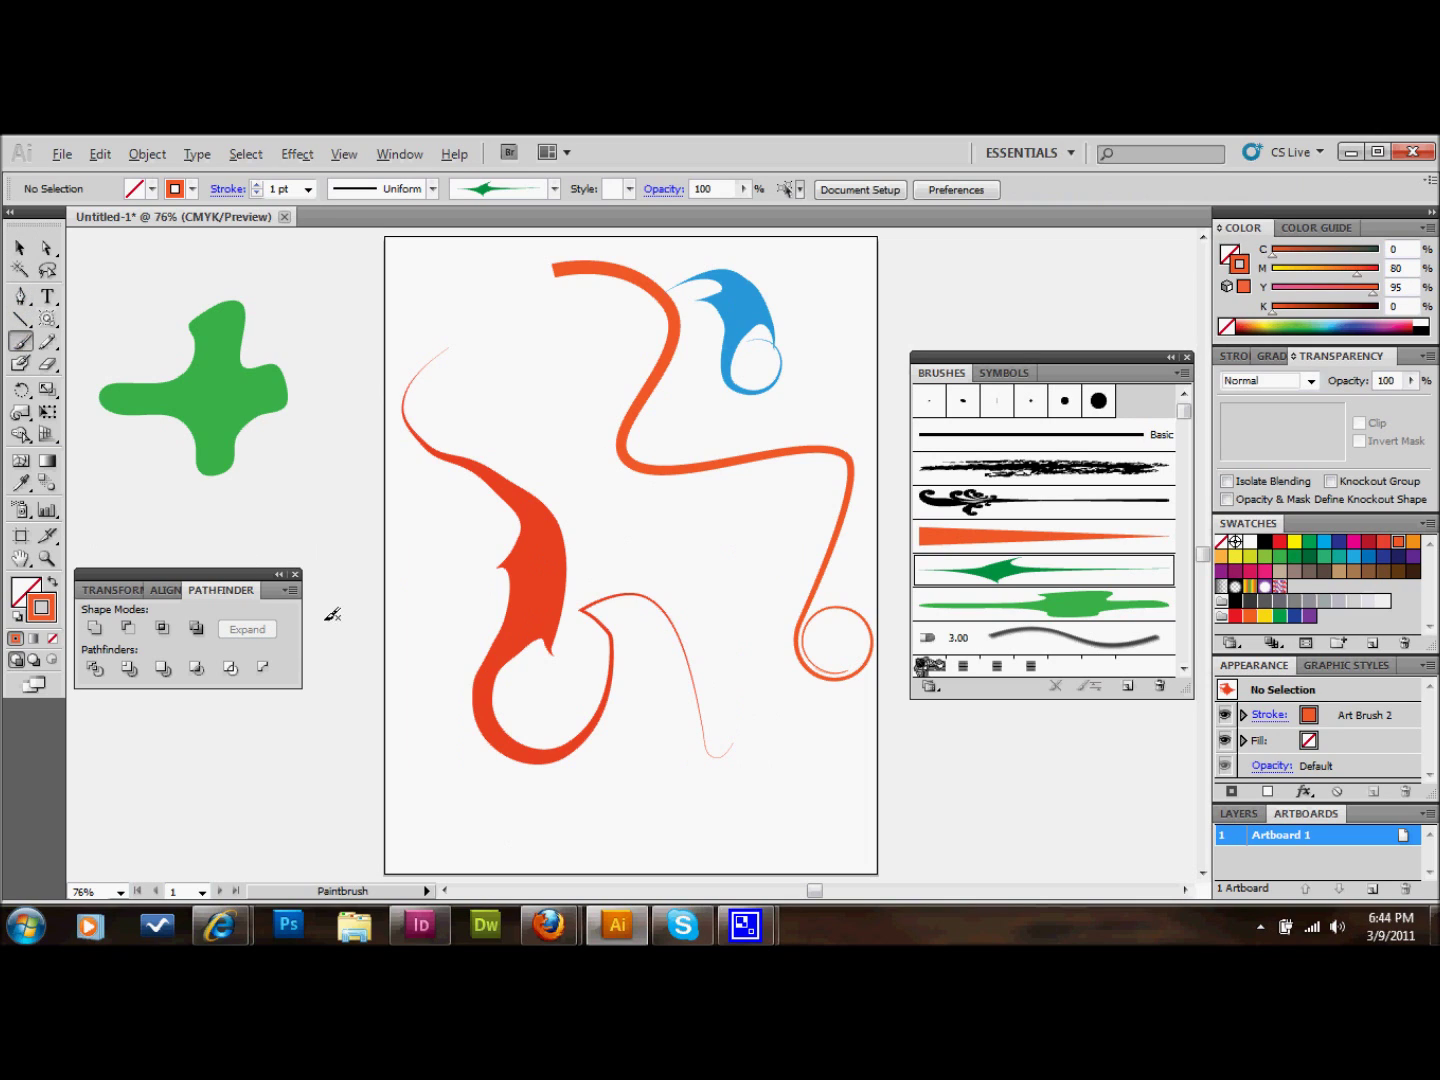
left_click_drag(284, 768, 410, 824)
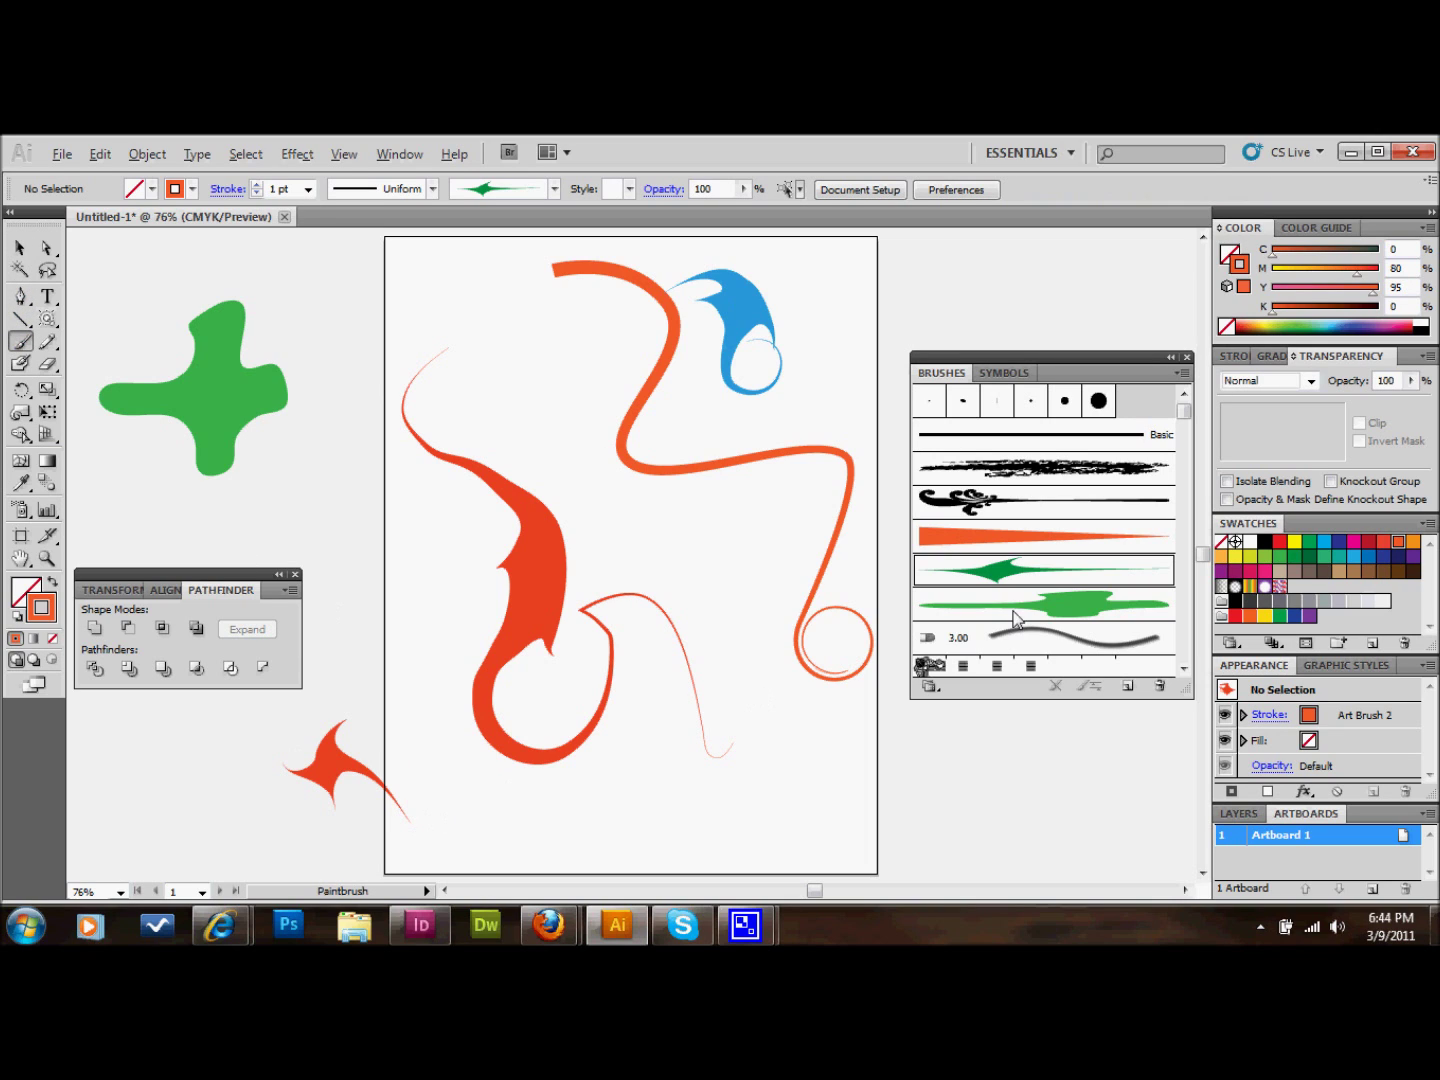
left_click(1070, 606)
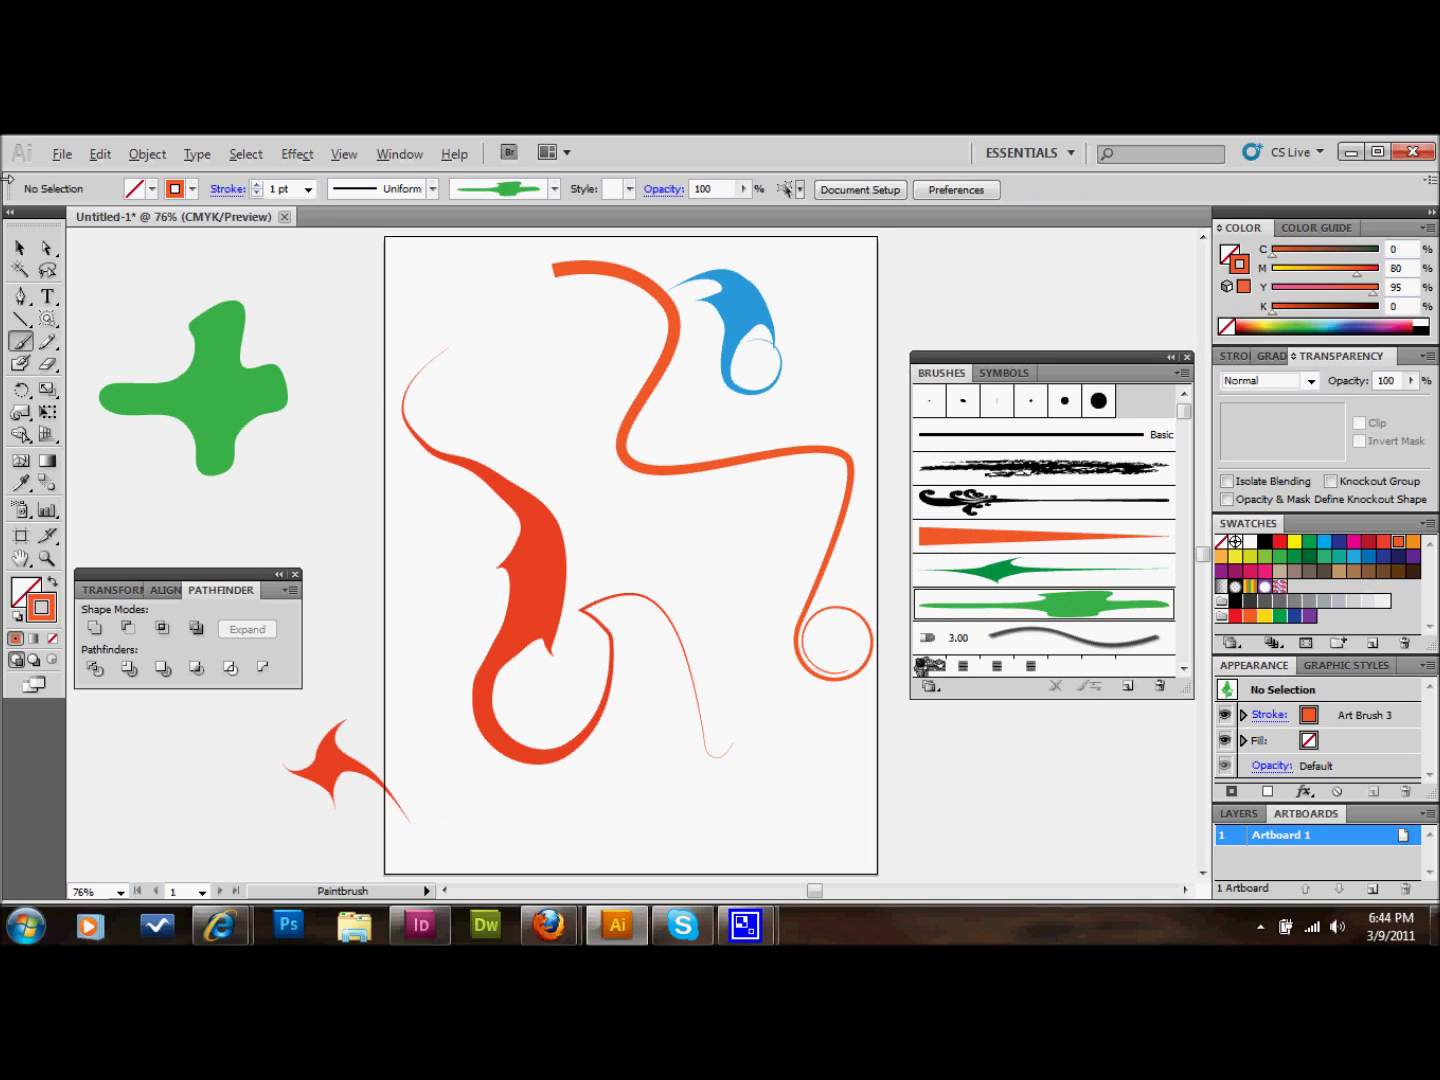
left_click(21, 248)
left_click(333, 751)
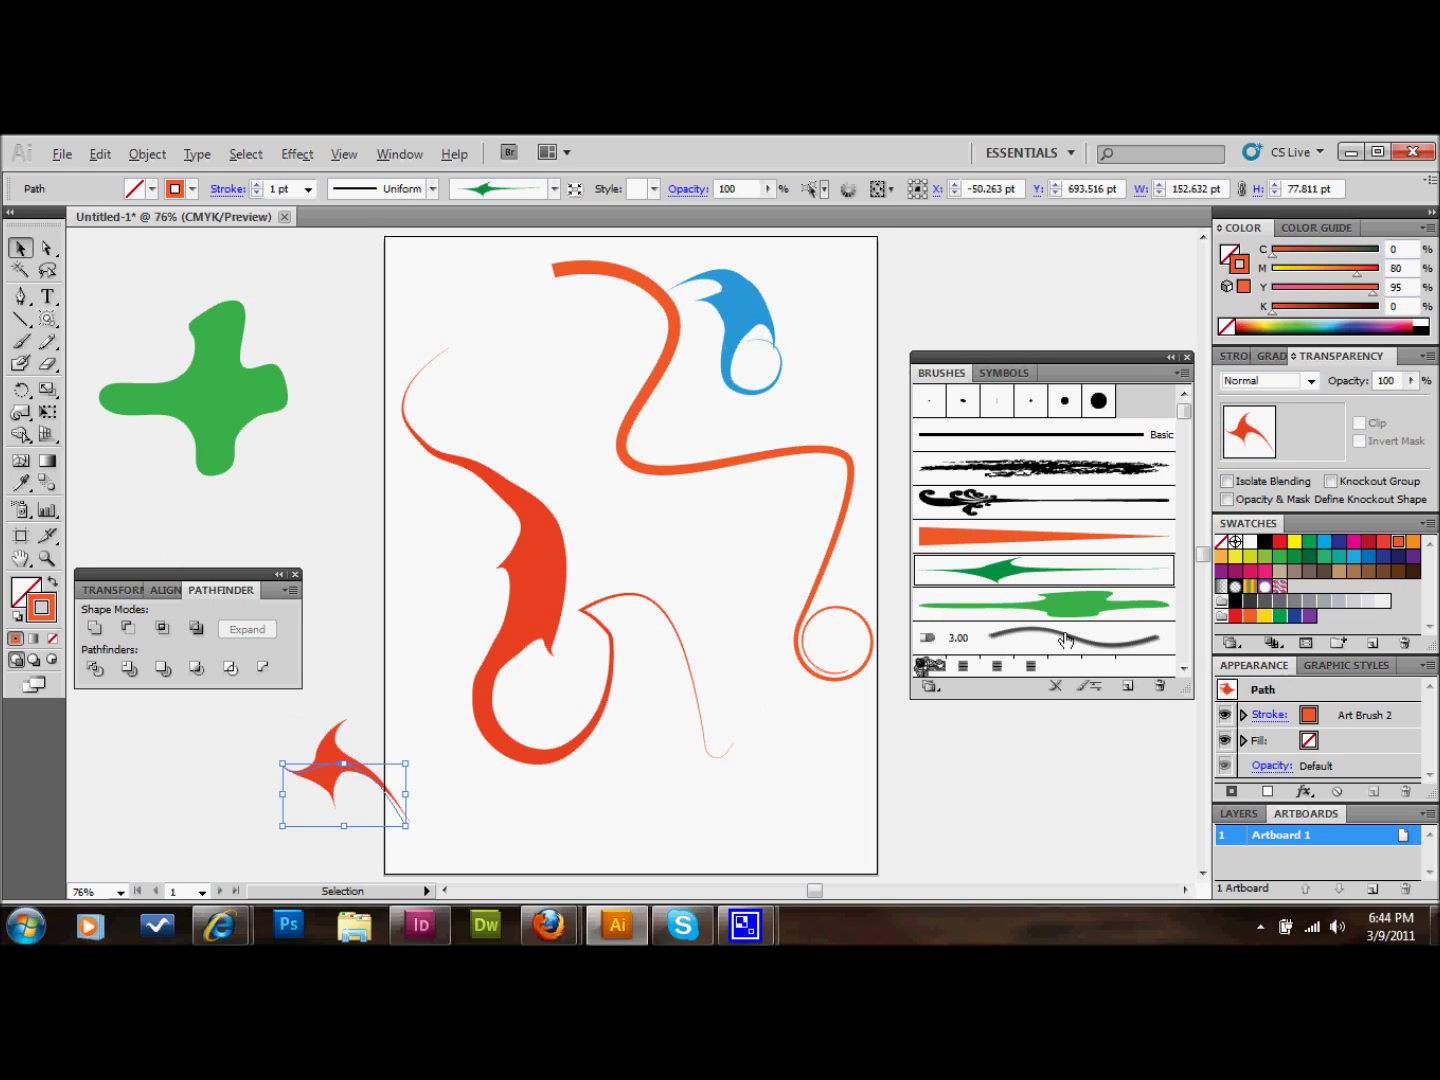
left_click(1088, 608)
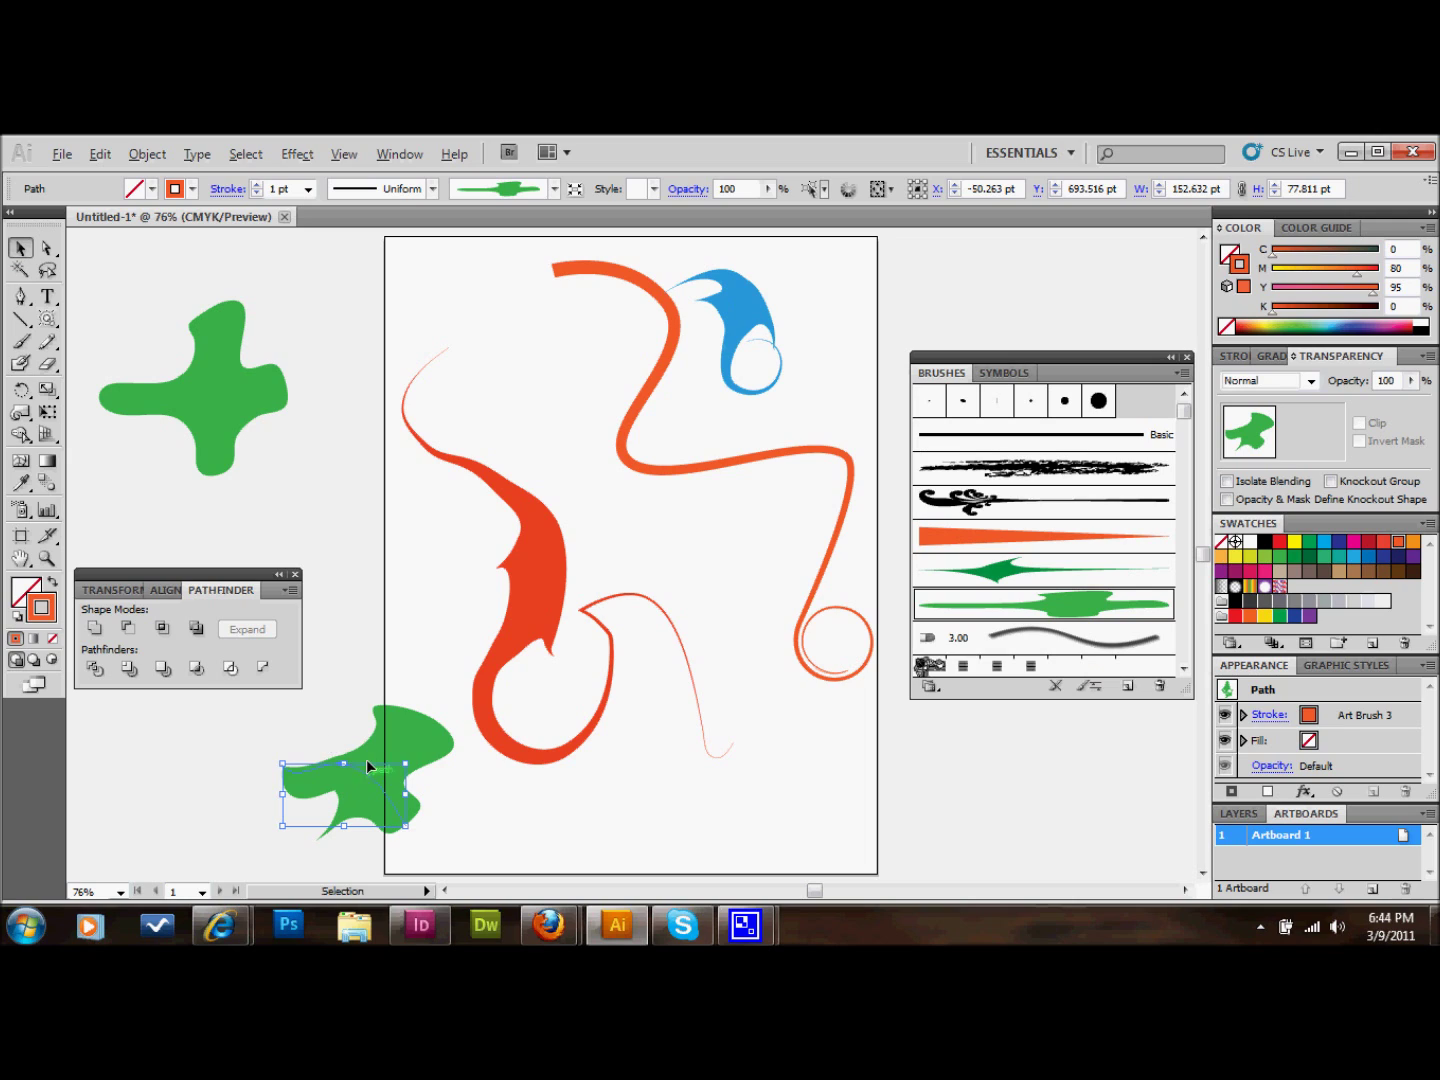
Move the green blob stroke below the green plus and close the floating Transform and Pathfinder panels.
mouse_move(370, 766)
left_mouse_down()
mouse_move(355, 458)
mouse_move(333, 590)
left_mouse_up()
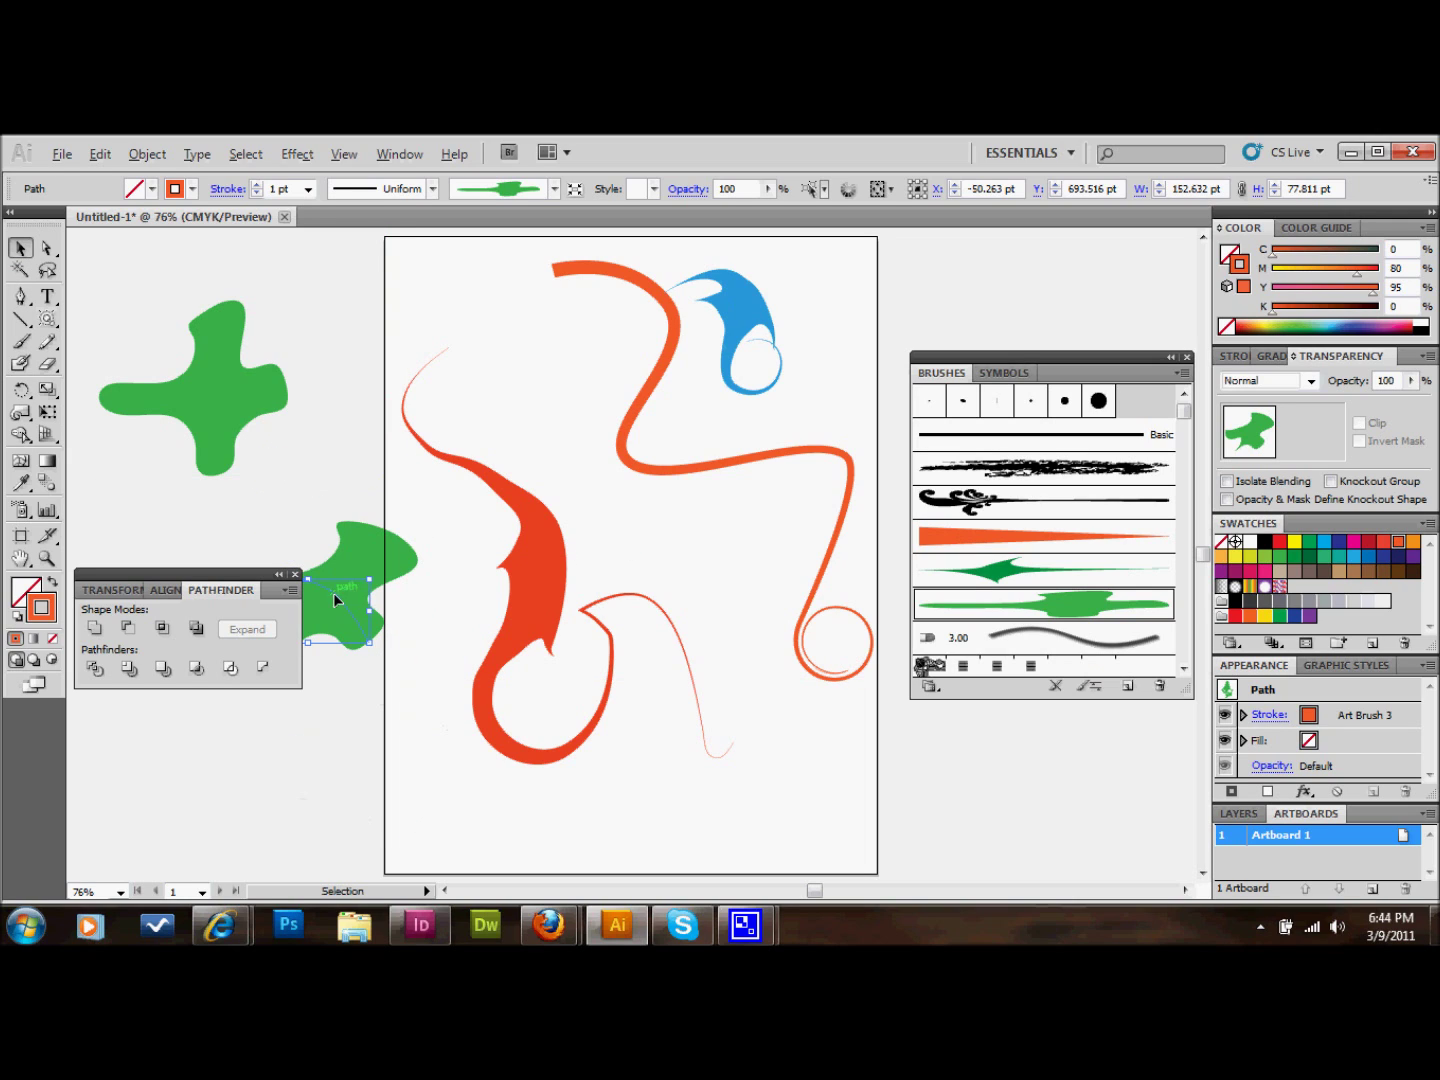
left_click(295, 574)
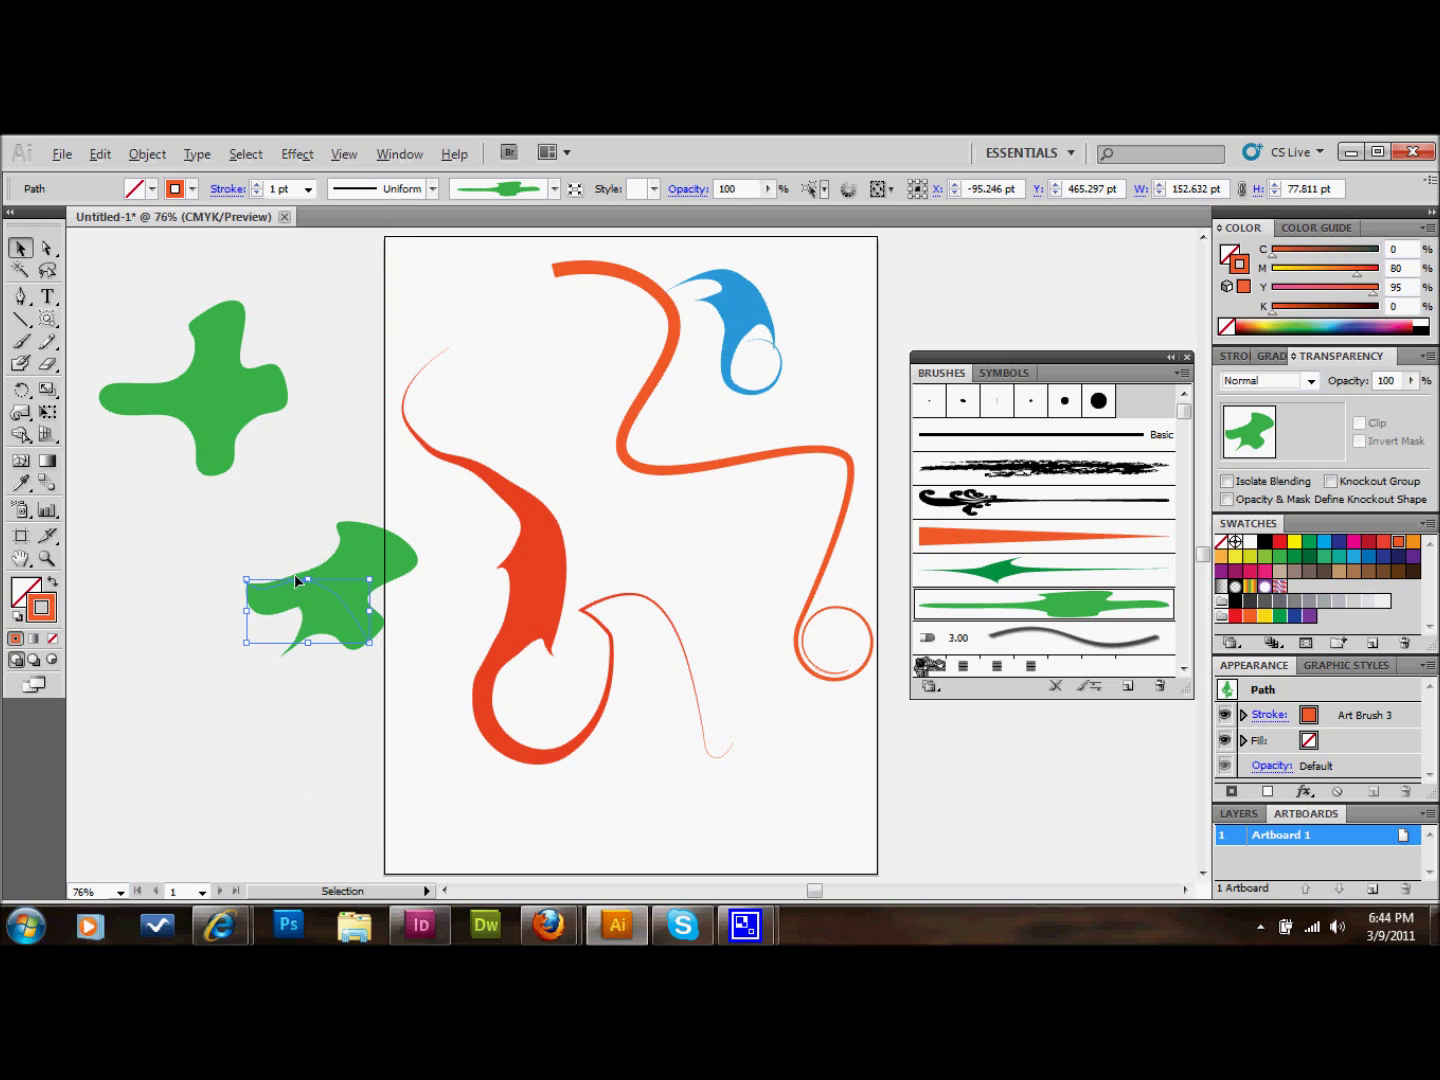
left_click_drag(317, 615, 227, 646)
left_click(293, 731)
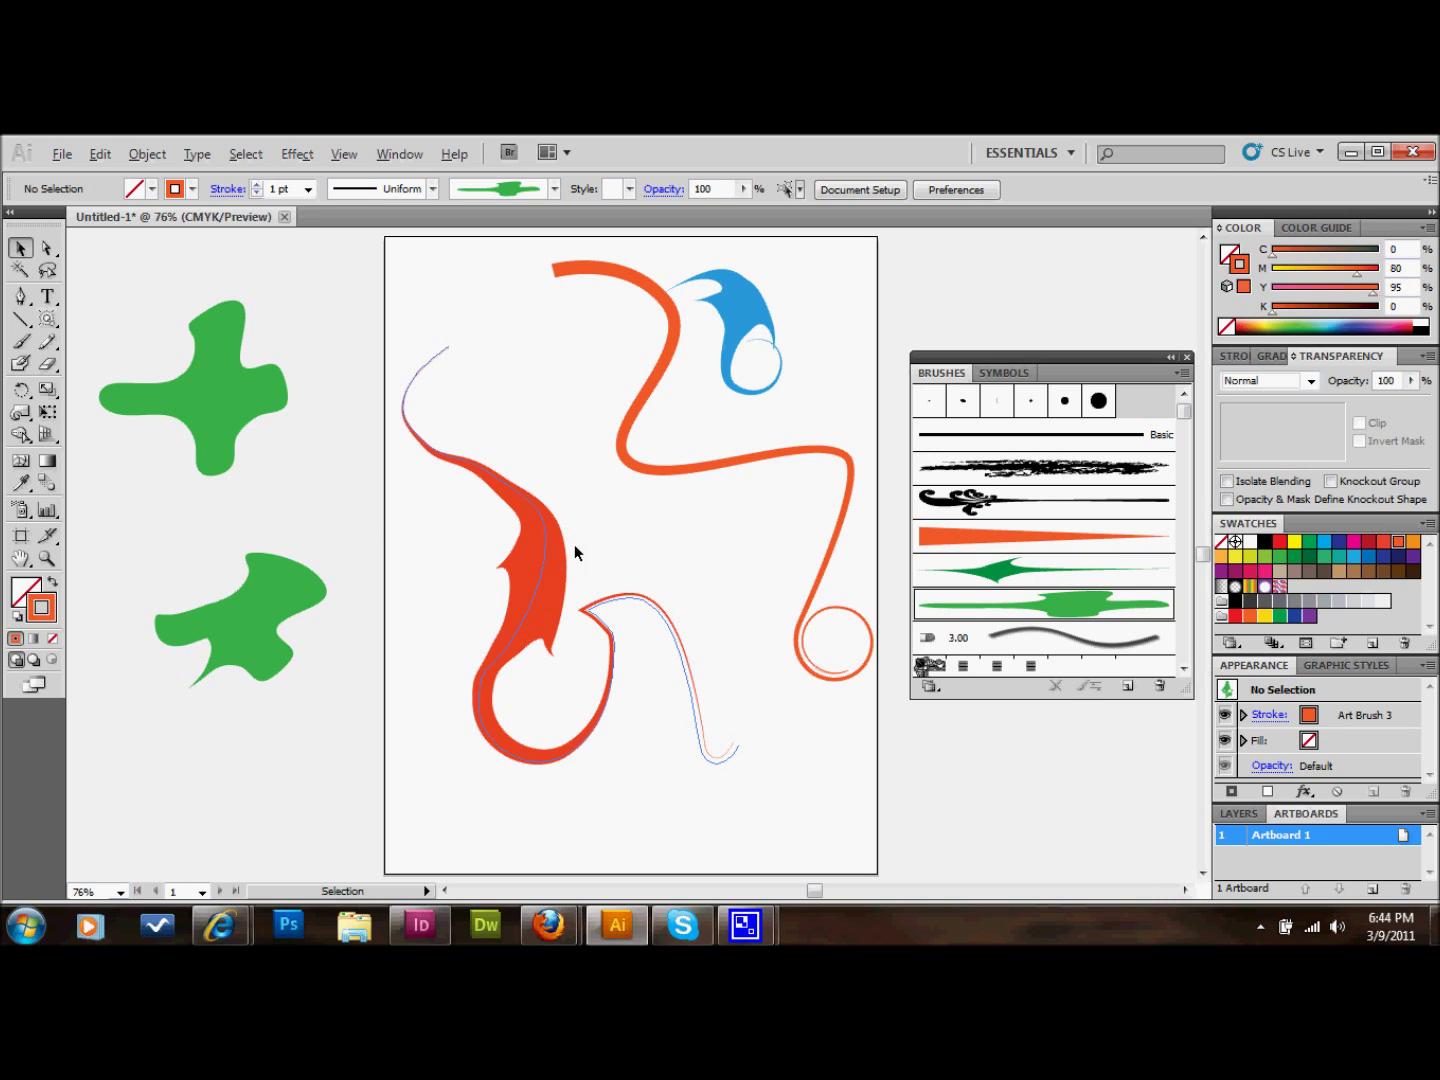
Give the small green stroke Art Brush 1's orange taper and drag it onto the left red squiggle.
left_click(275, 635)
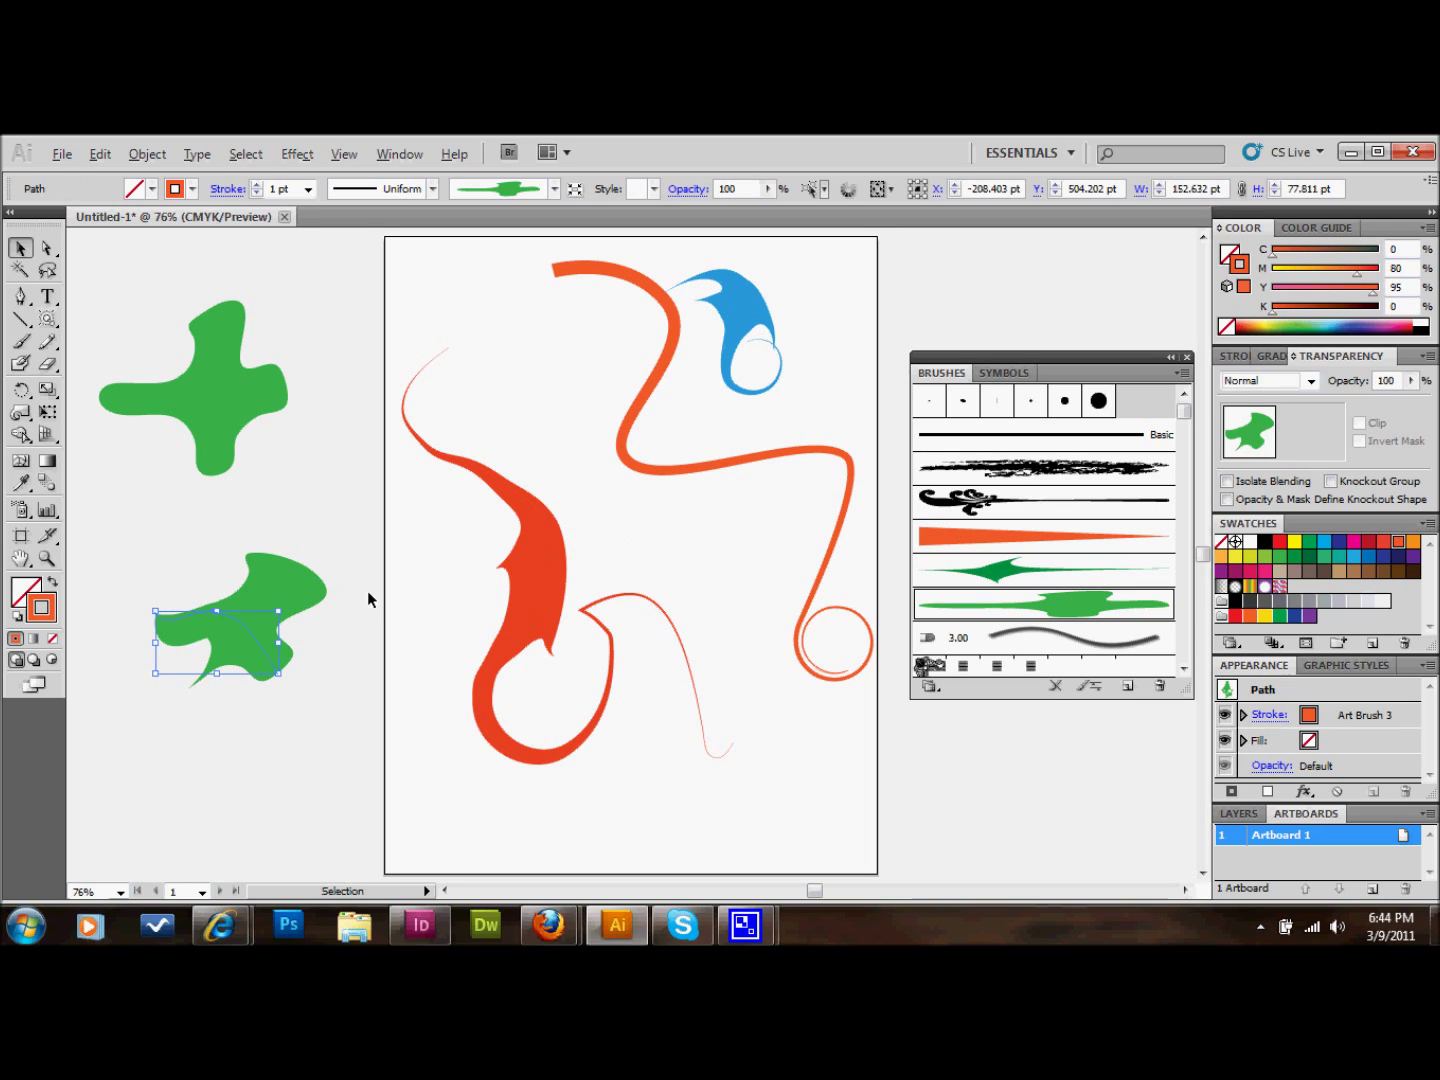
left_click(1004, 537)
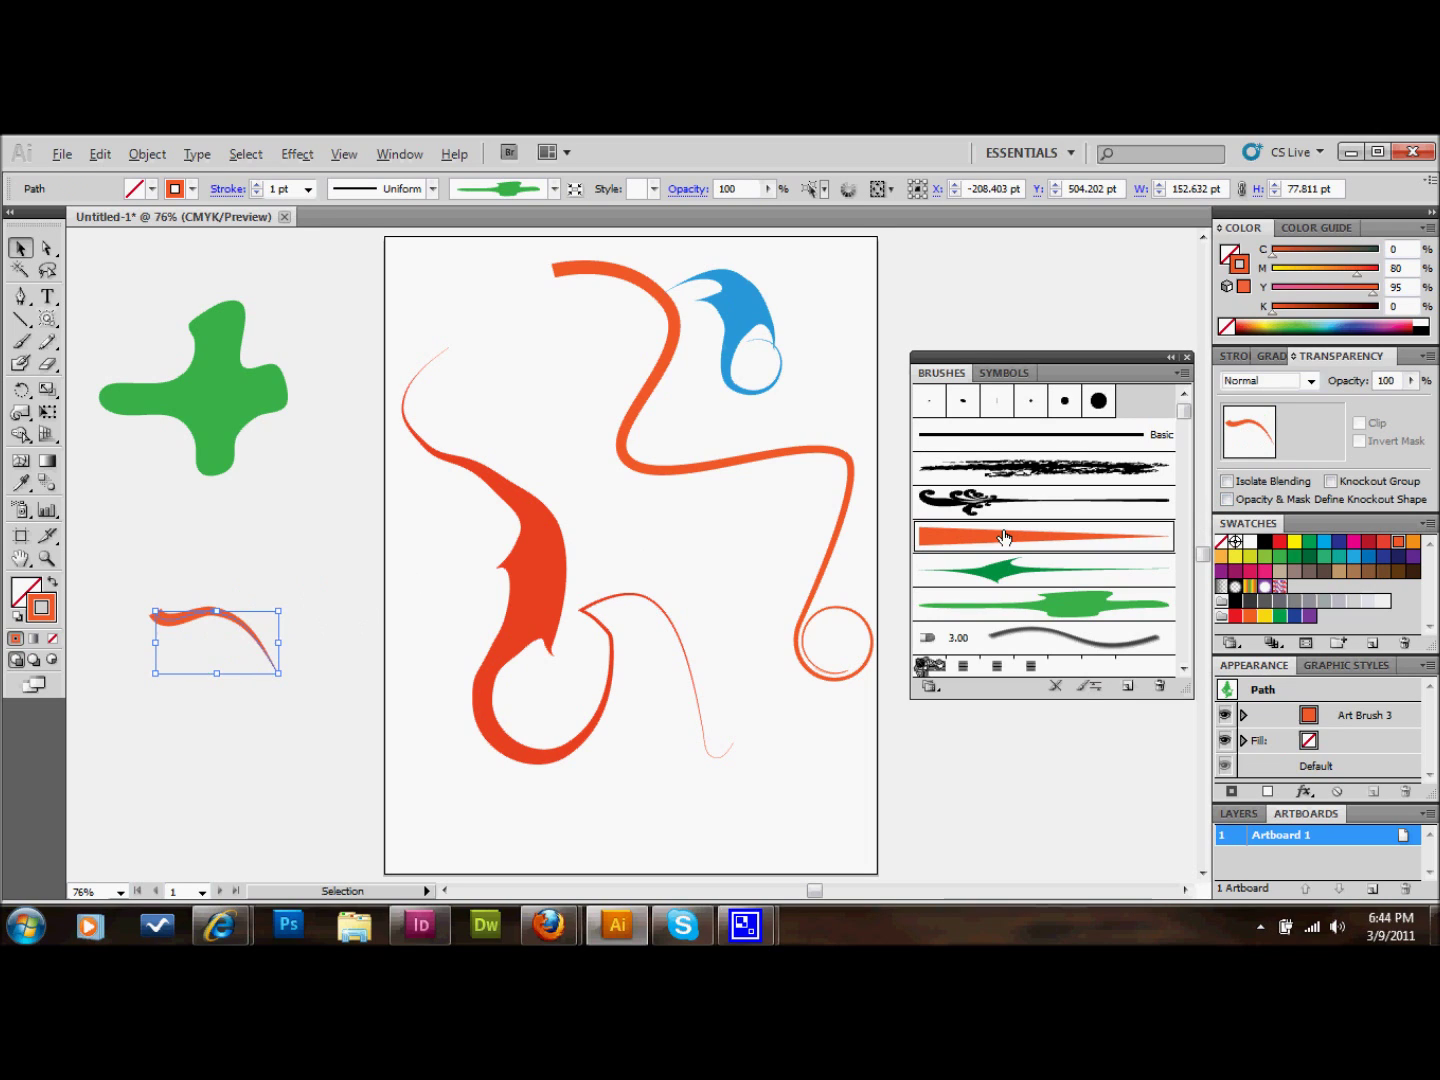
left_click(315, 705)
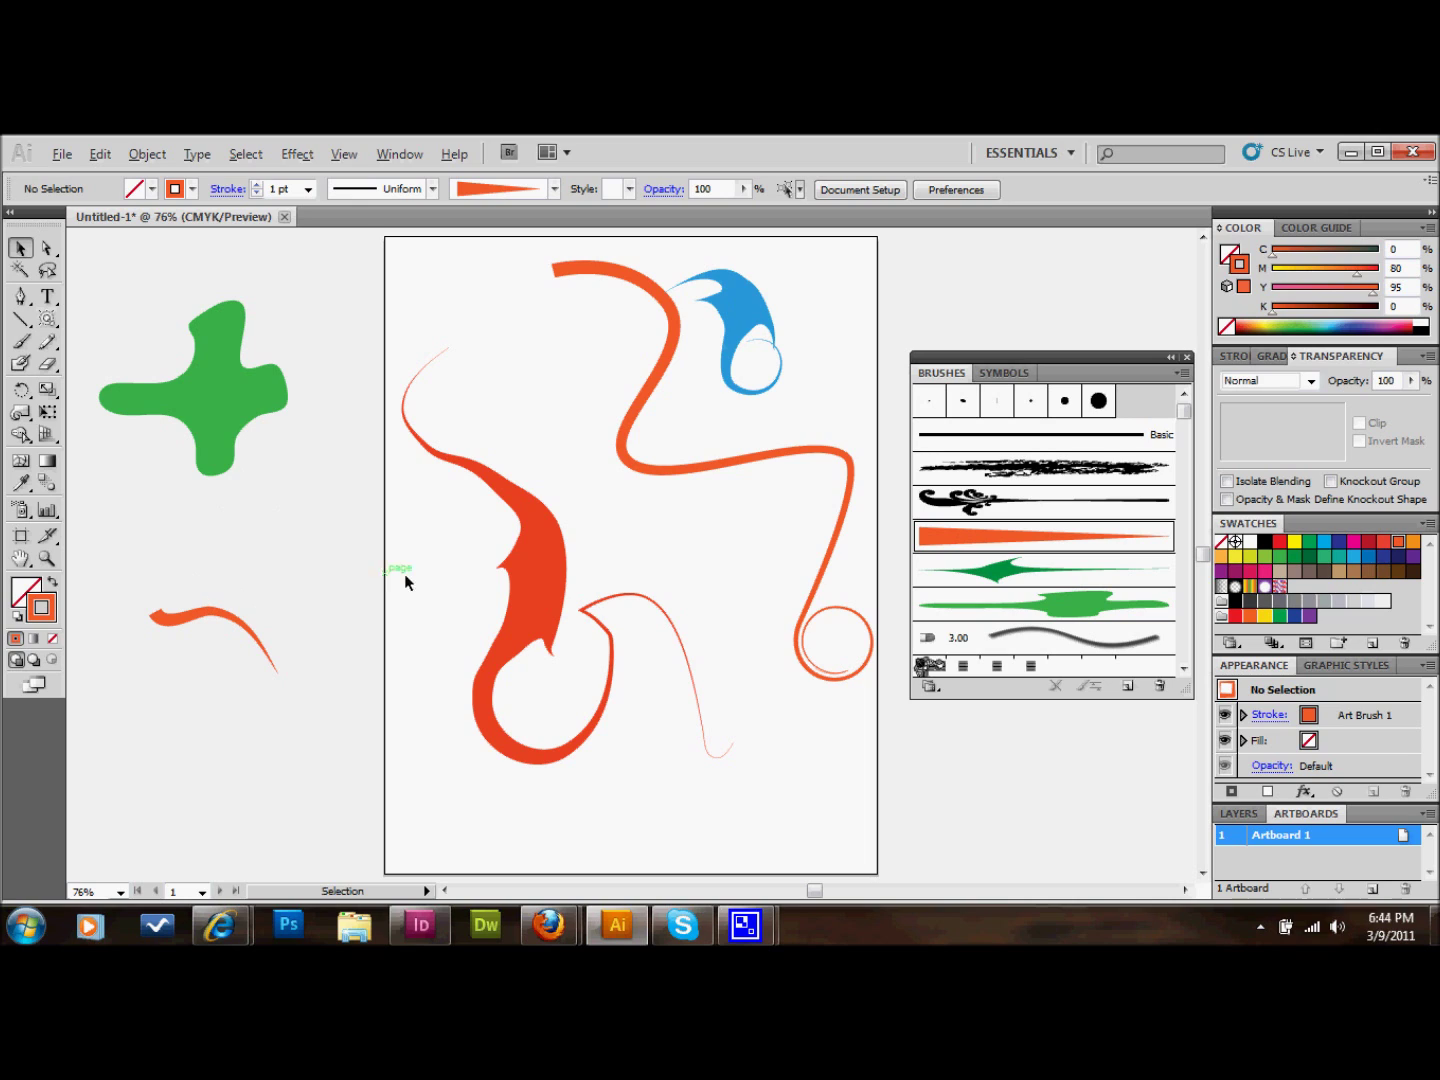
left_click_drag(193, 622, 580, 522)
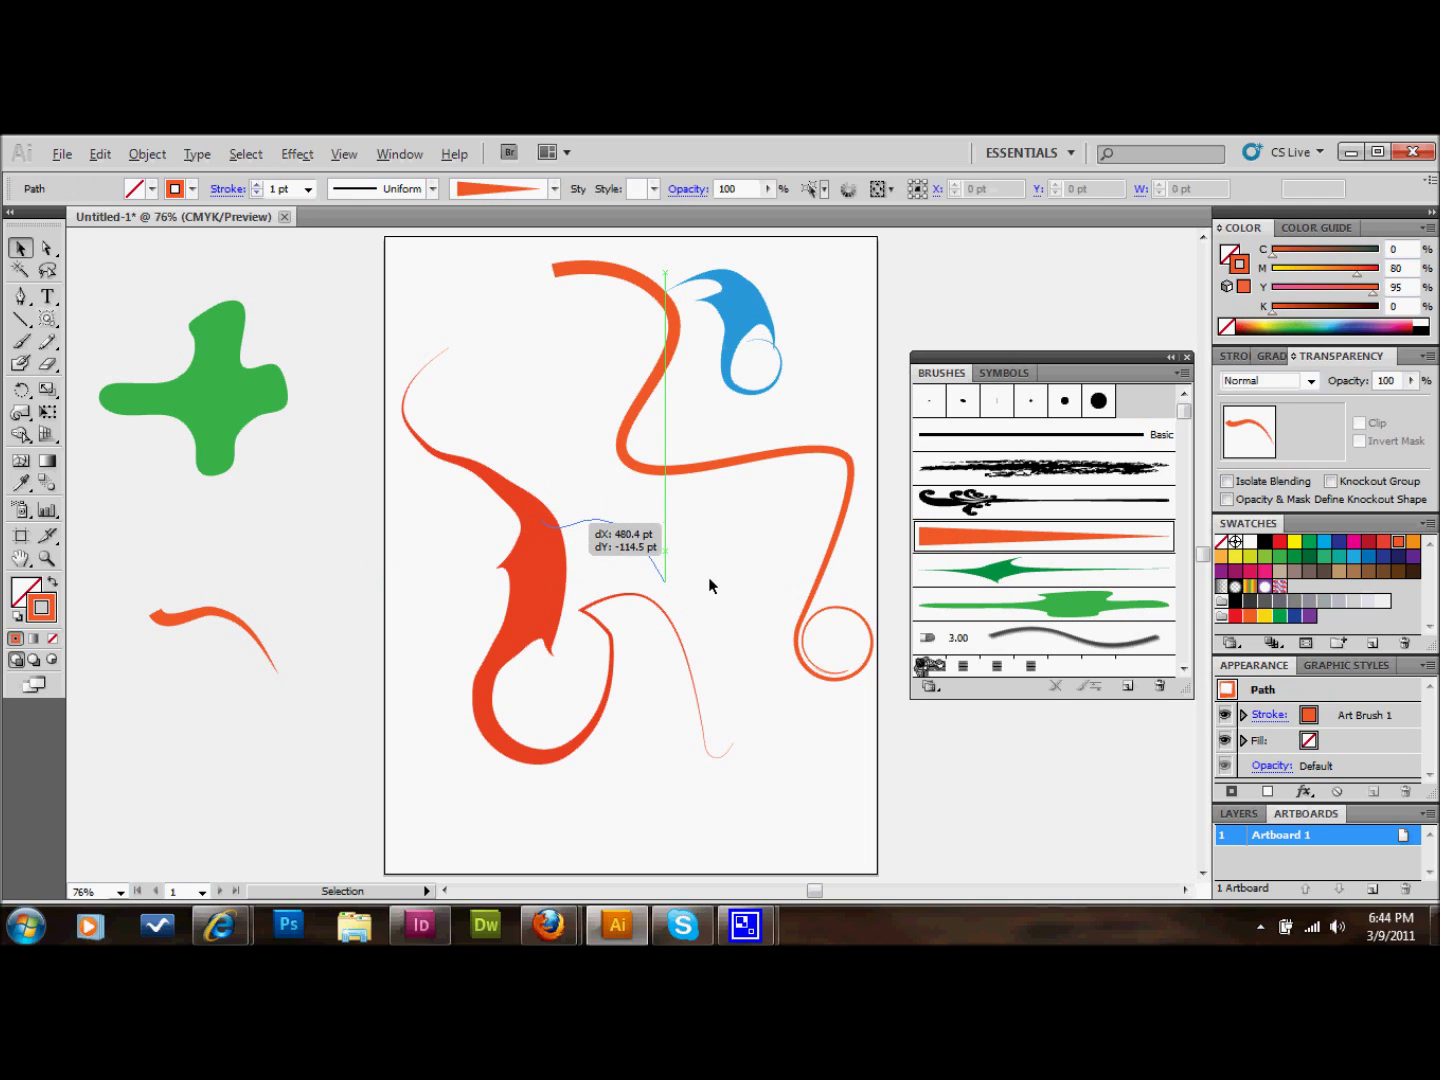
left_click(740, 596)
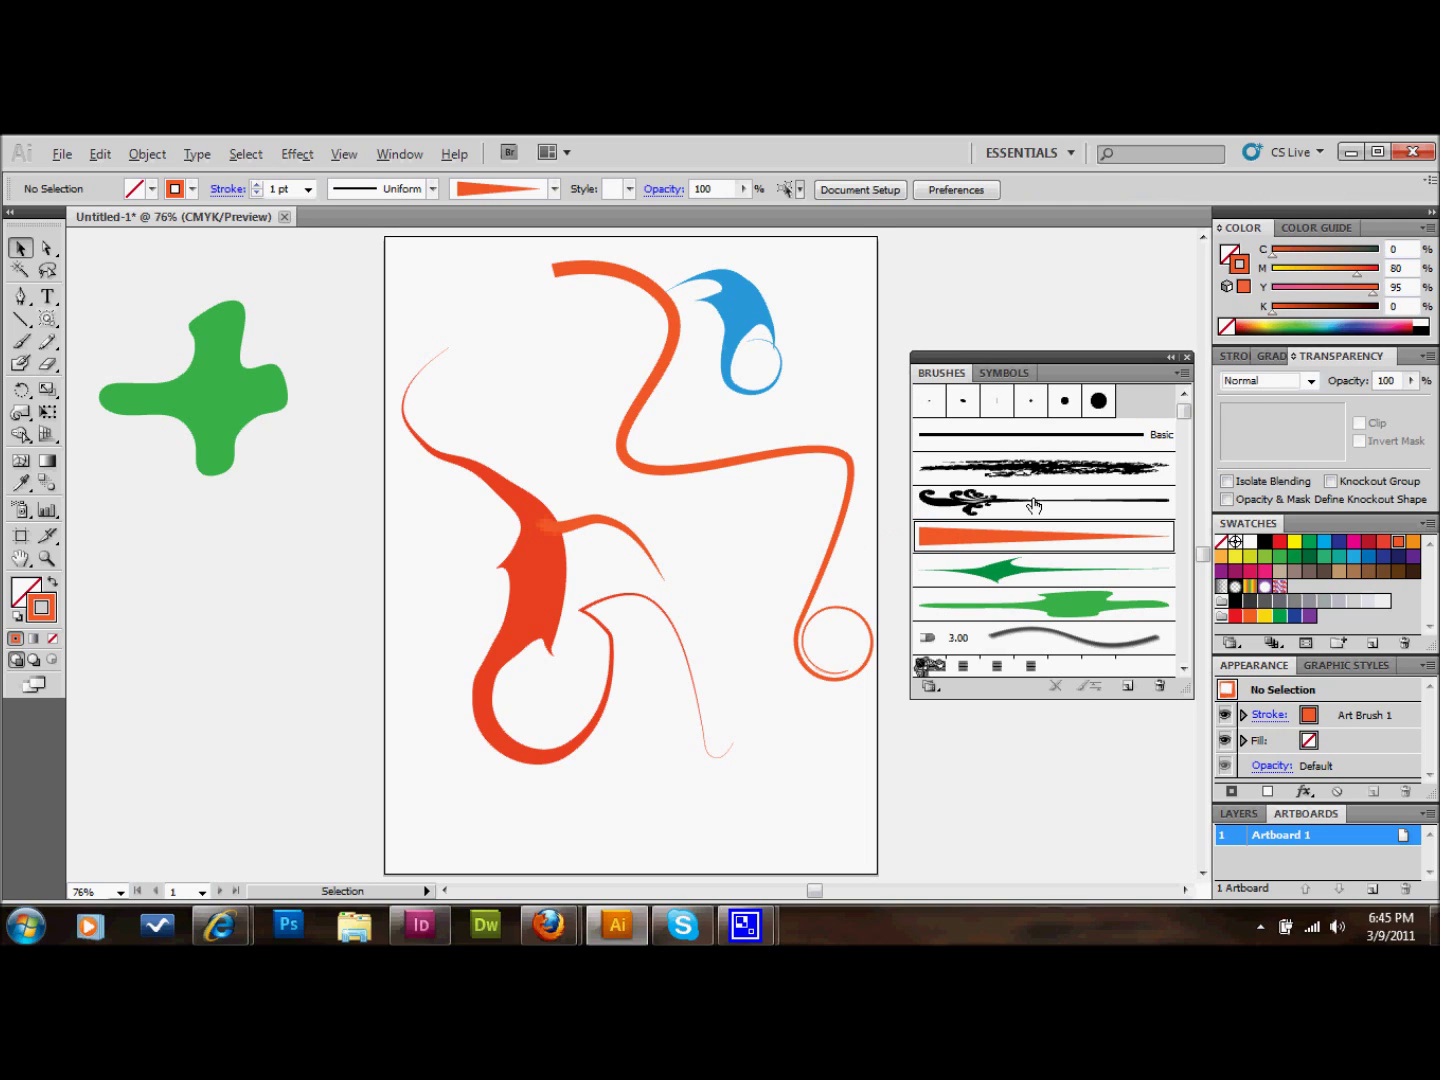
left_click(1182, 372)
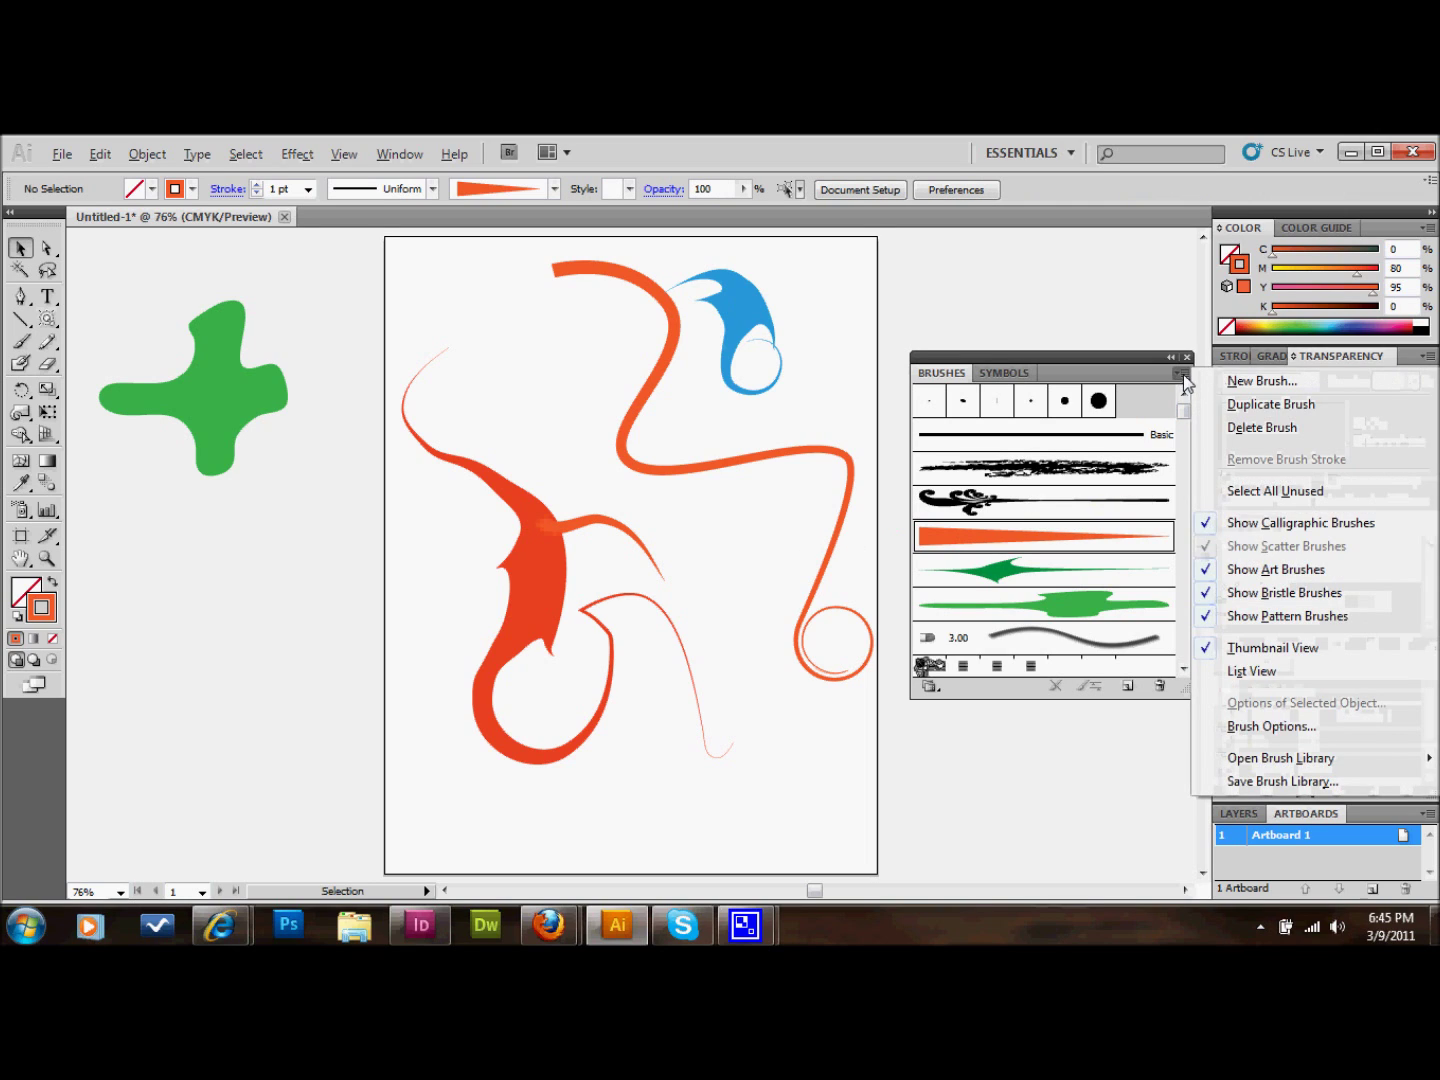
left_click(1092, 303)
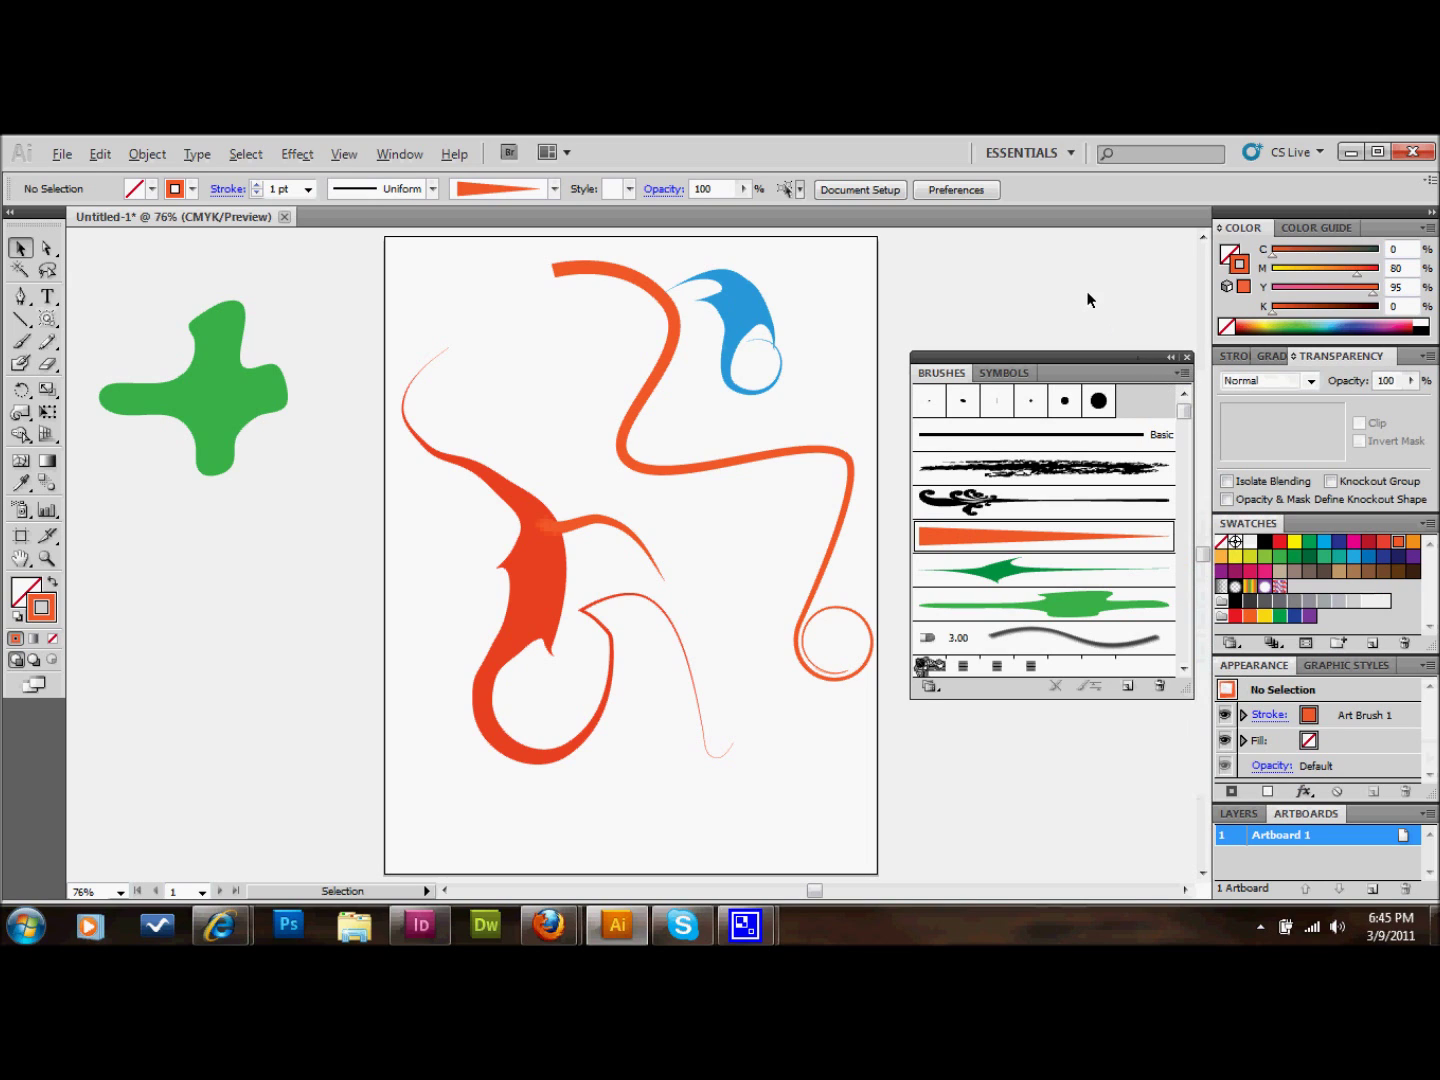
left_click(1182, 373)
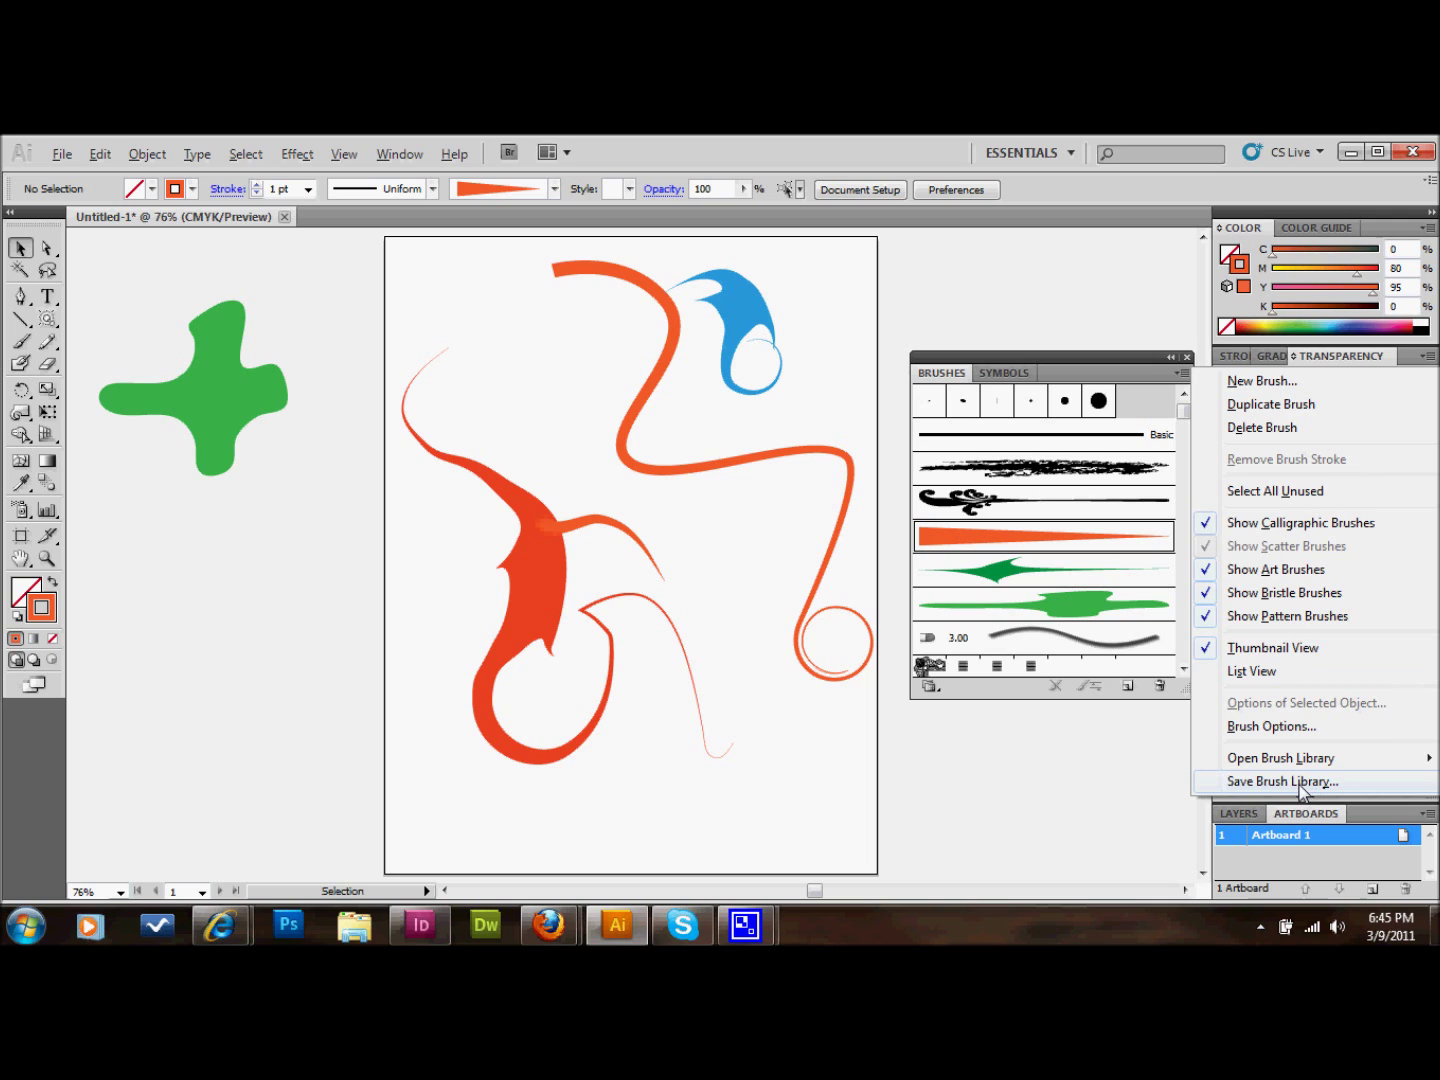
left_click(1289, 782)
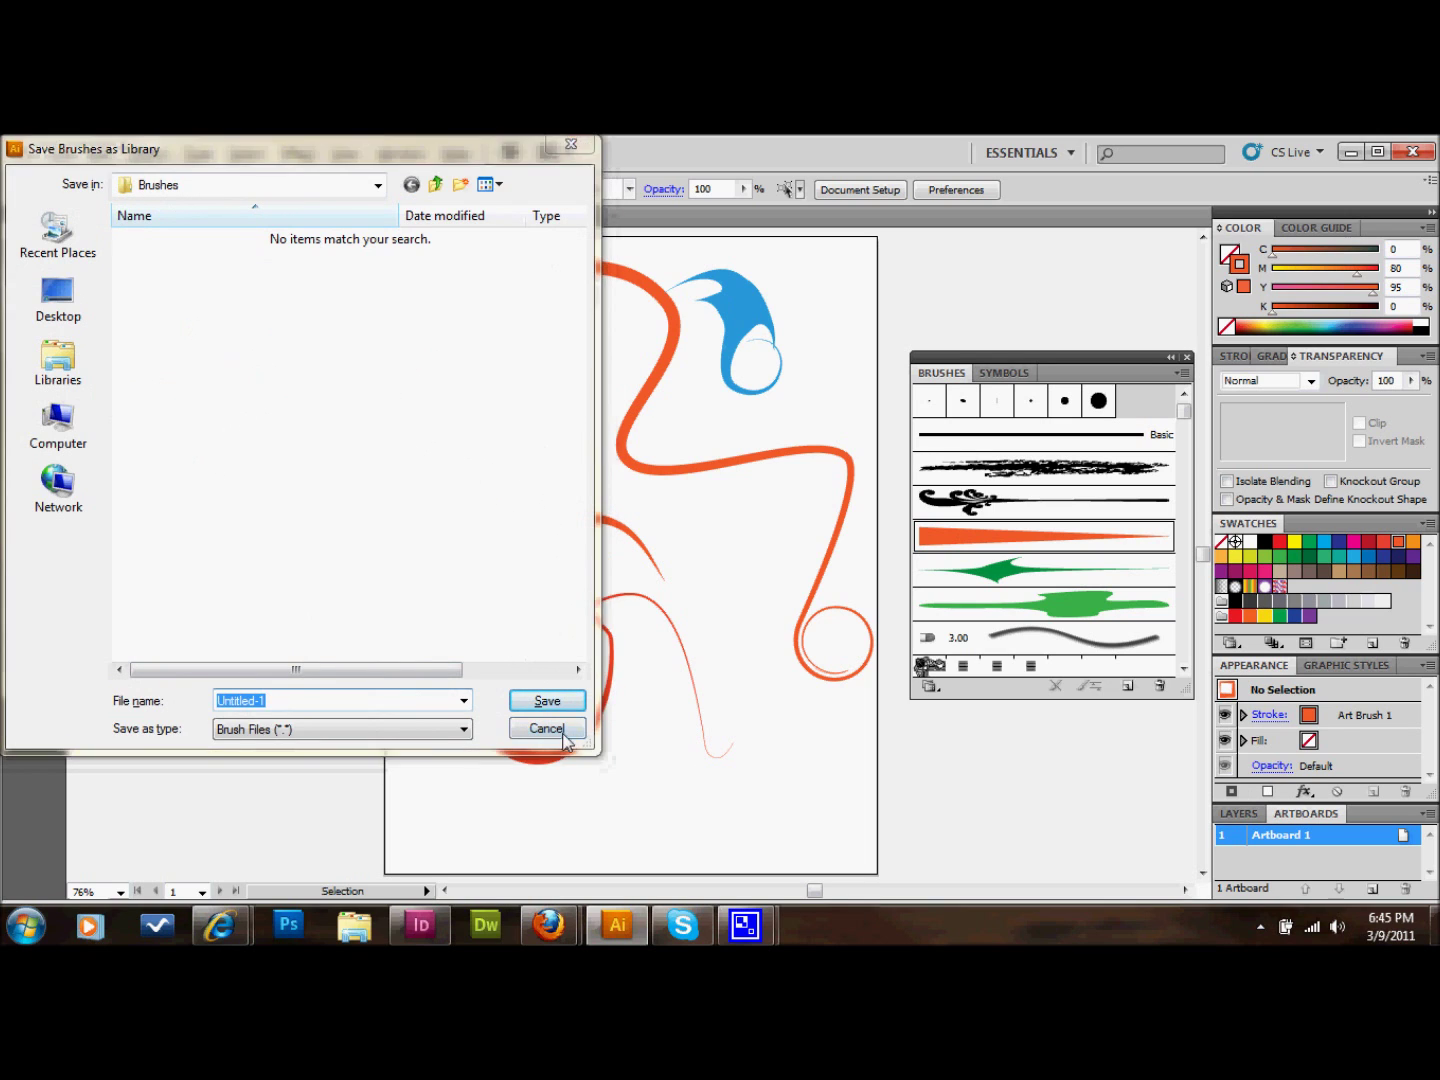
key("Escape")
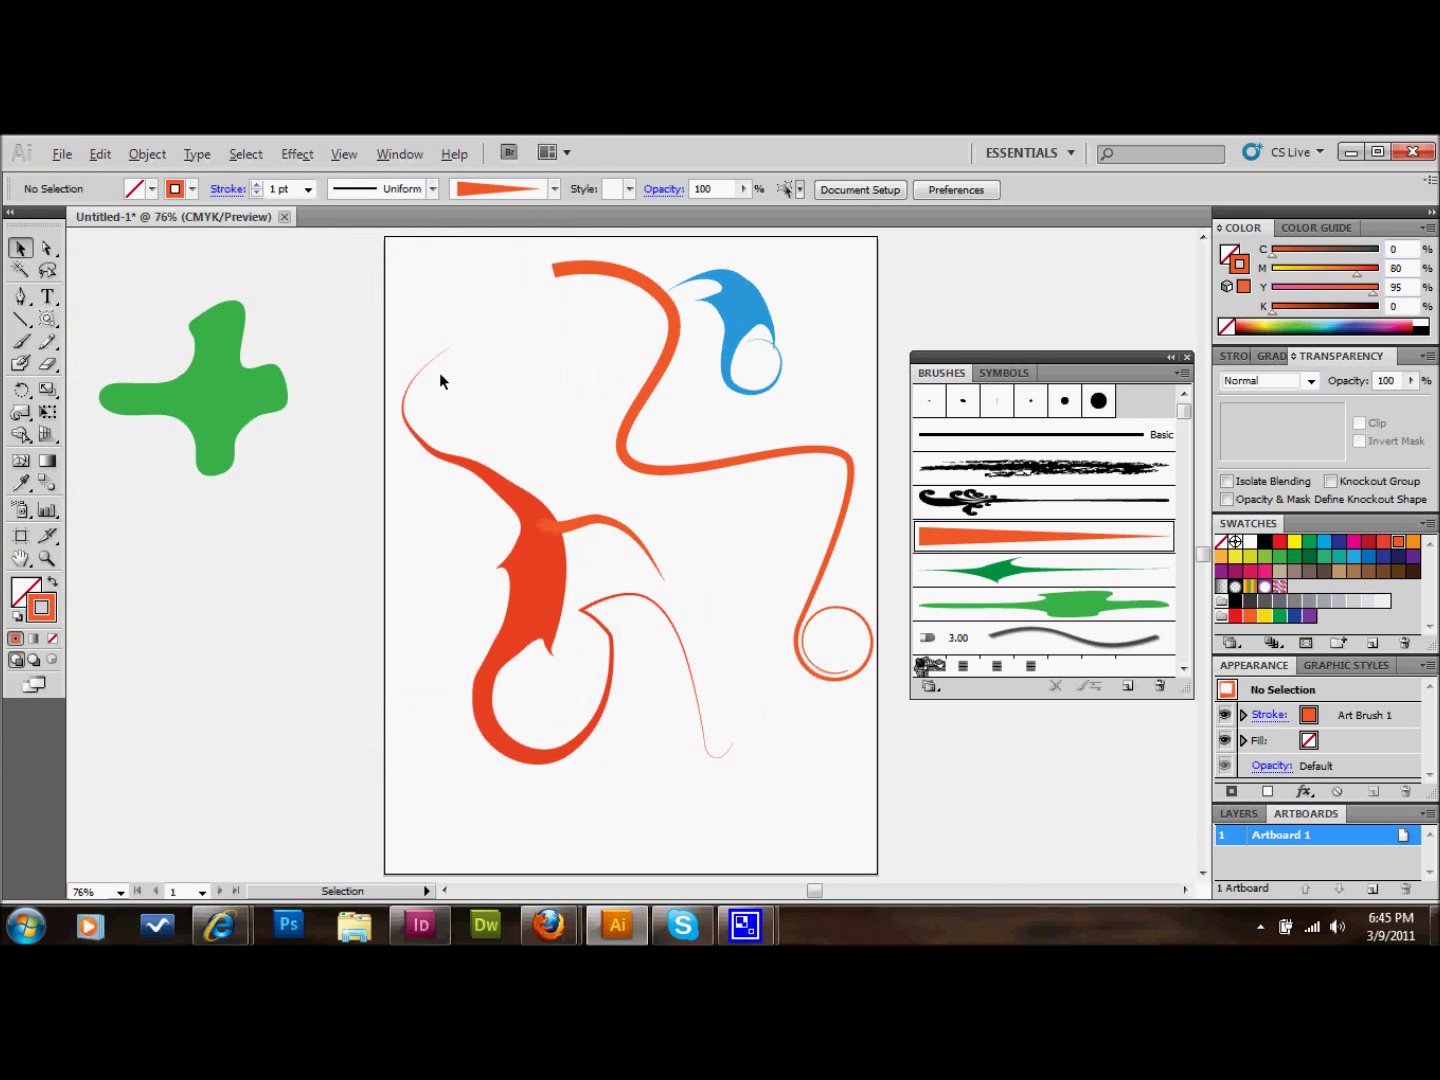